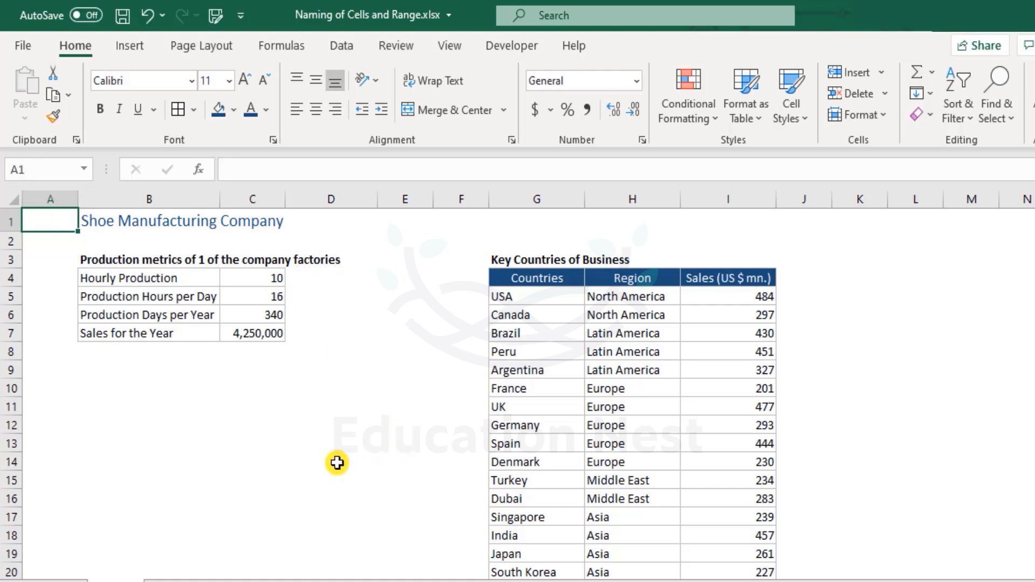
Examine the factory's production metrics, from Hourly Production to Sales for the Year, in B3:C7
click(379, 462)
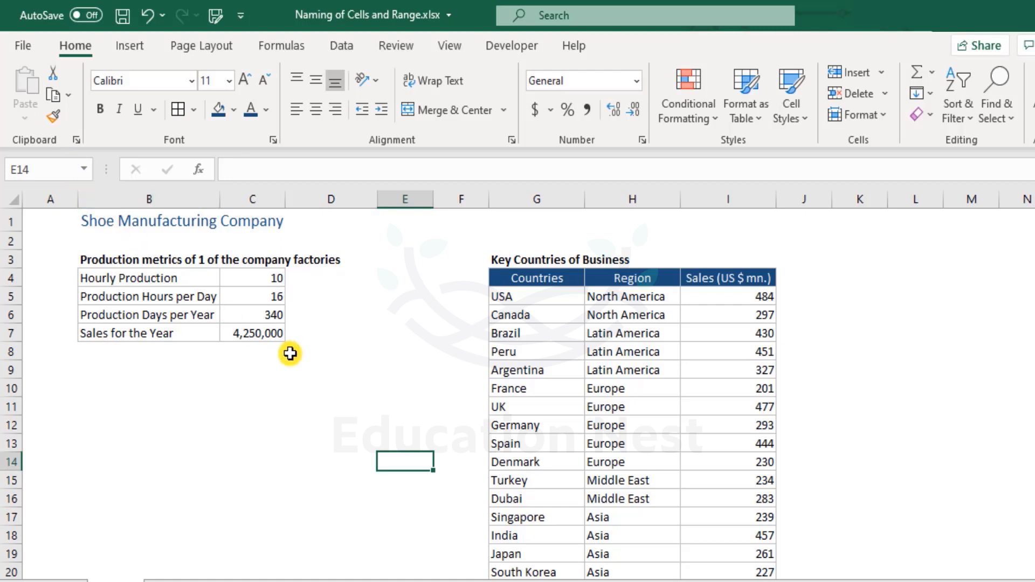
click(19, 171)
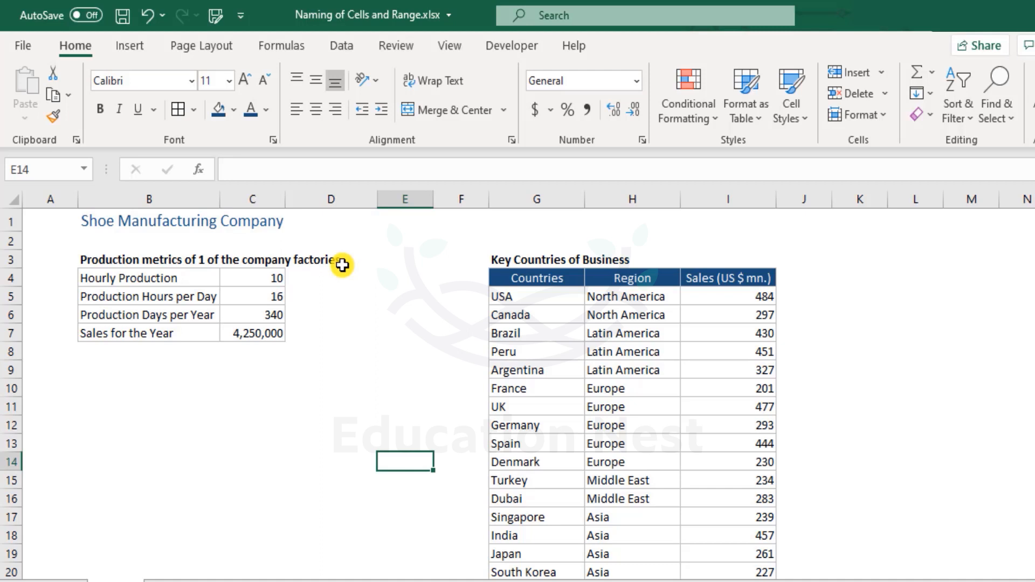
click(144, 260)
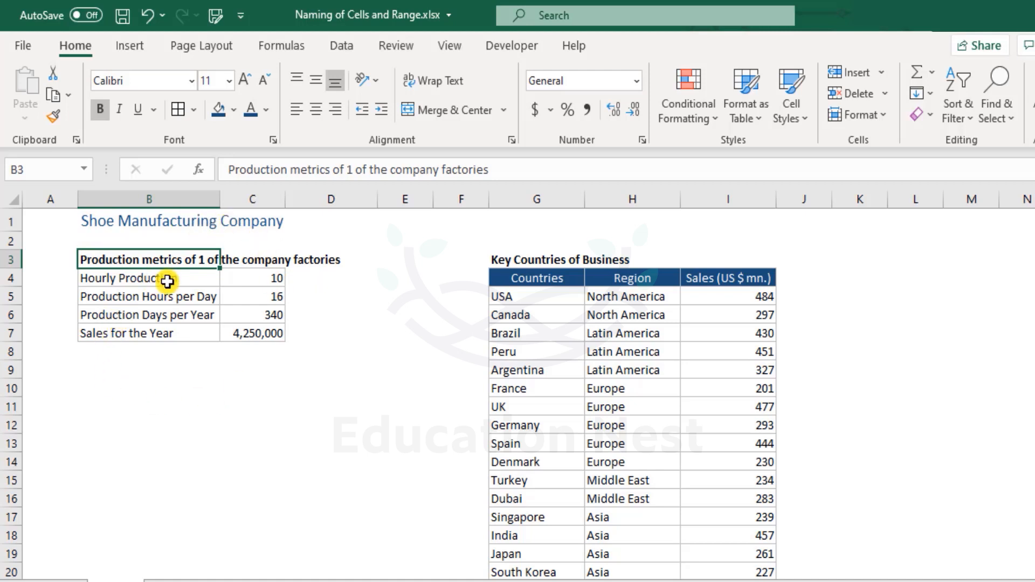
click(256, 278)
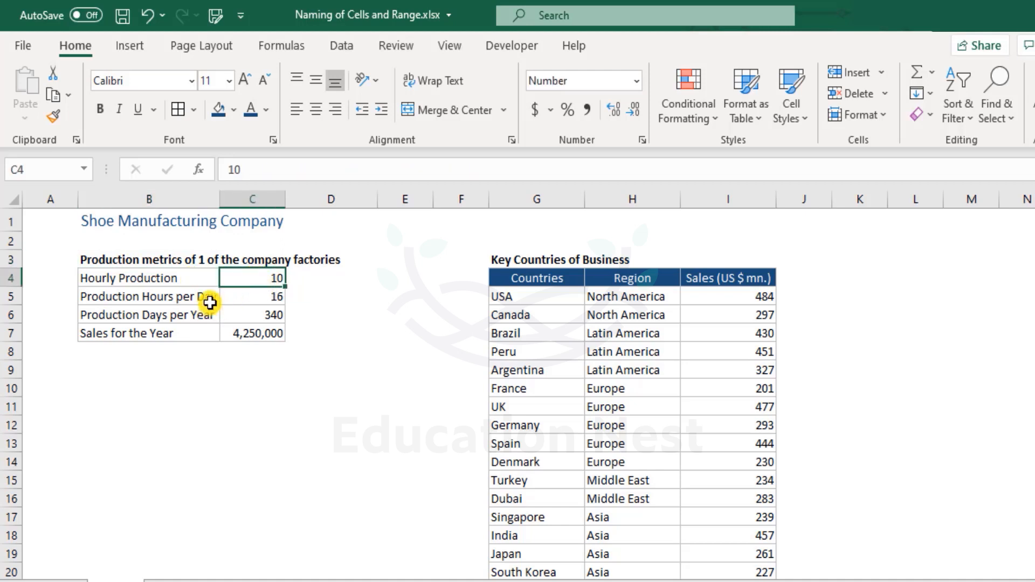
click(247, 300)
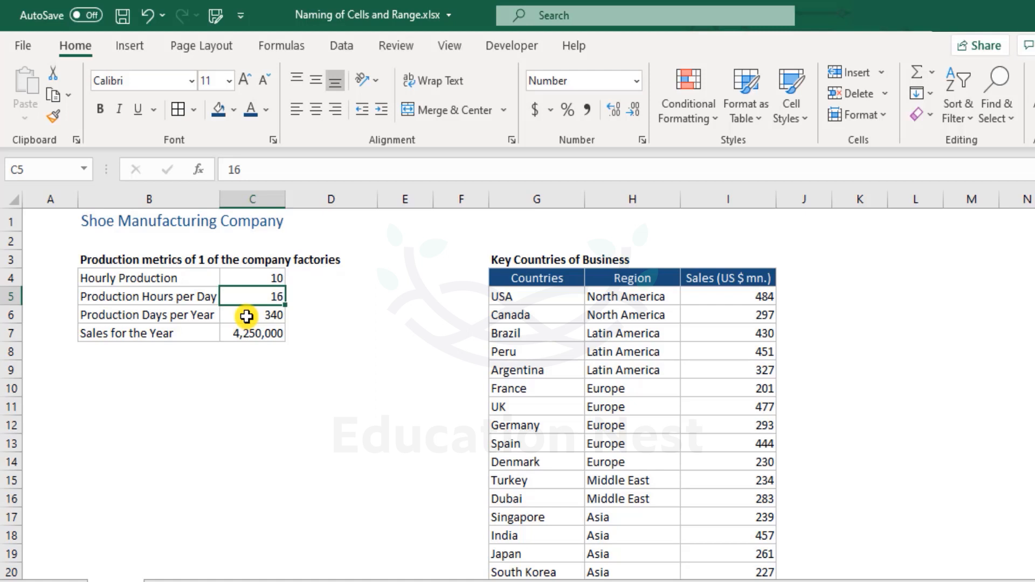
drag(246, 317, 169, 315)
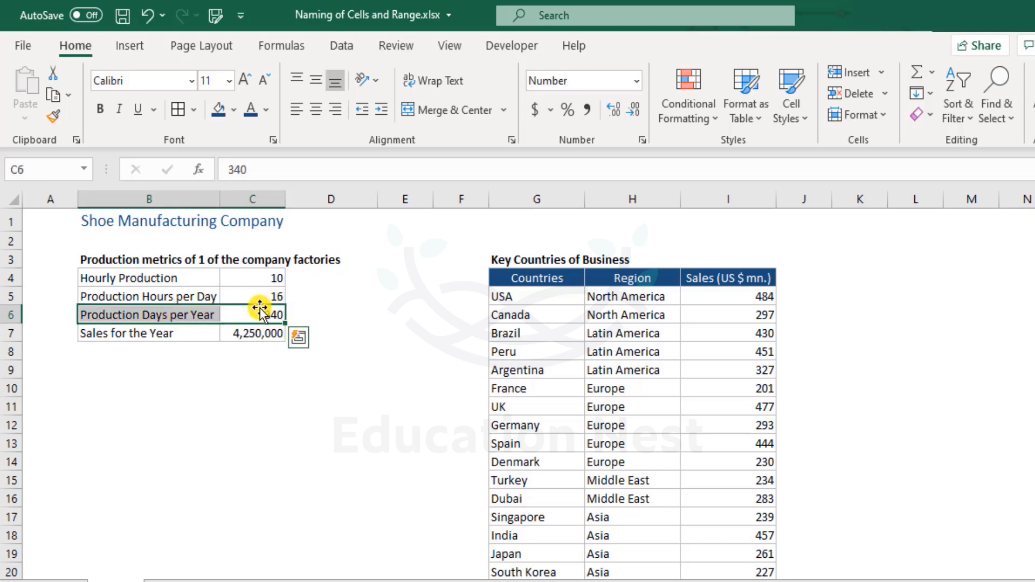
drag(181, 333, 250, 333)
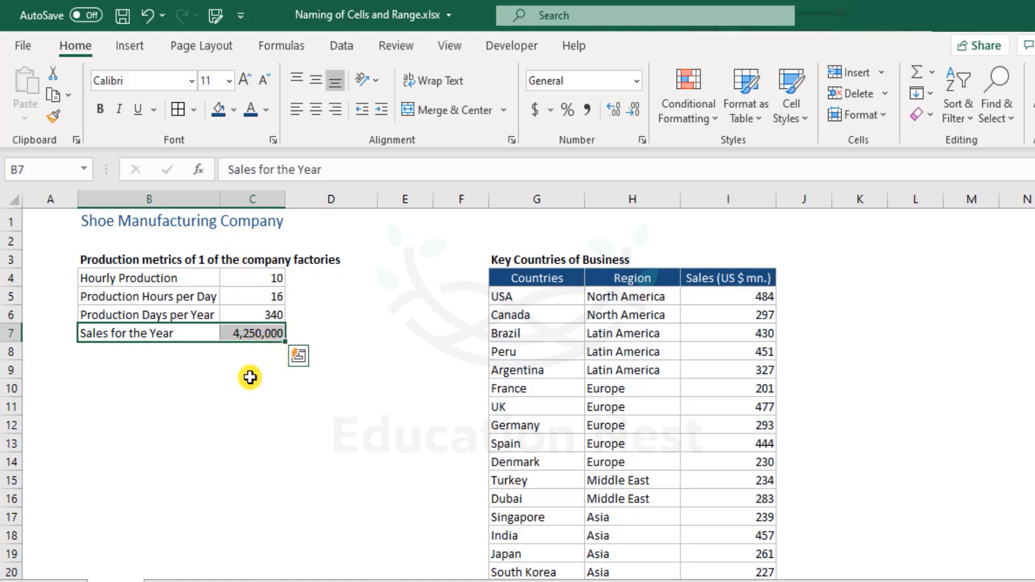
Enter the labels "Total Annual Production" in B10 and "Daily Sales" in B11
click(212, 391)
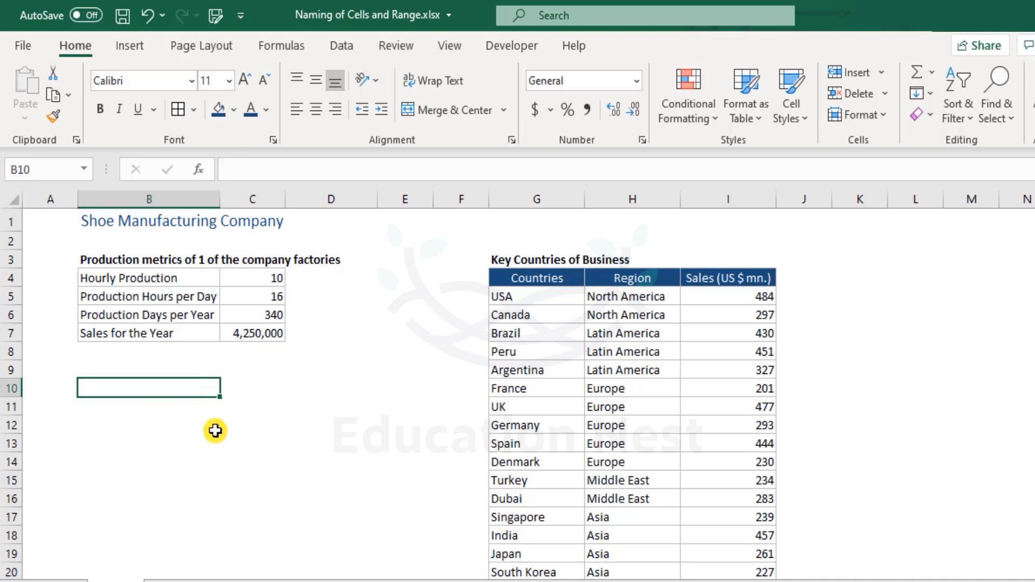
text(T)
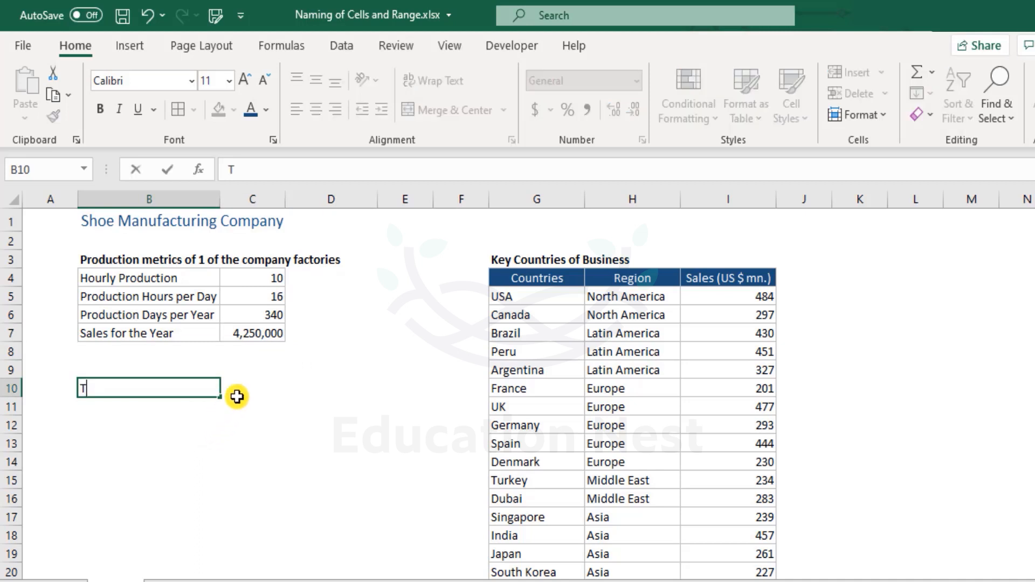
text(otal Production)
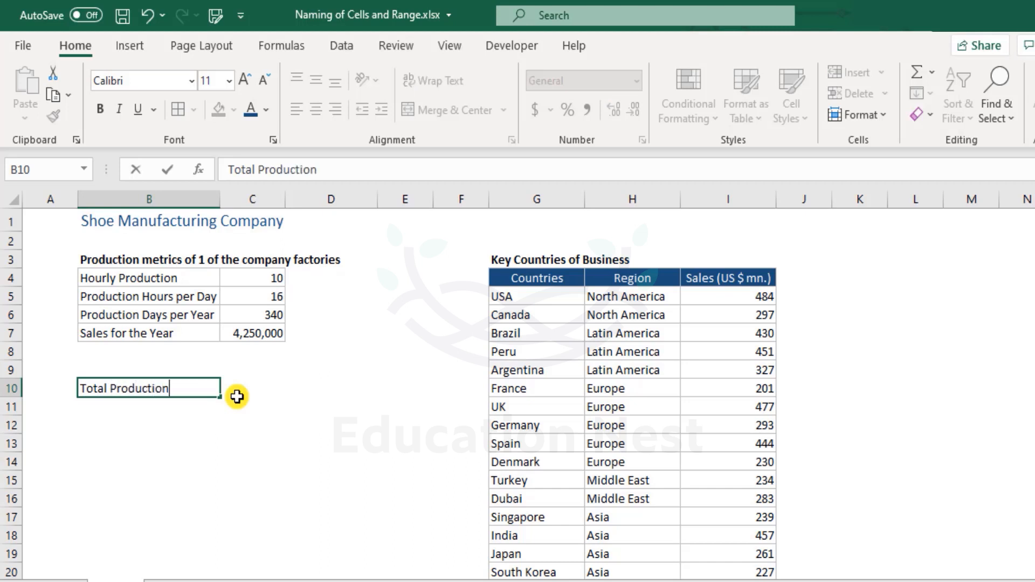
text(Annual)
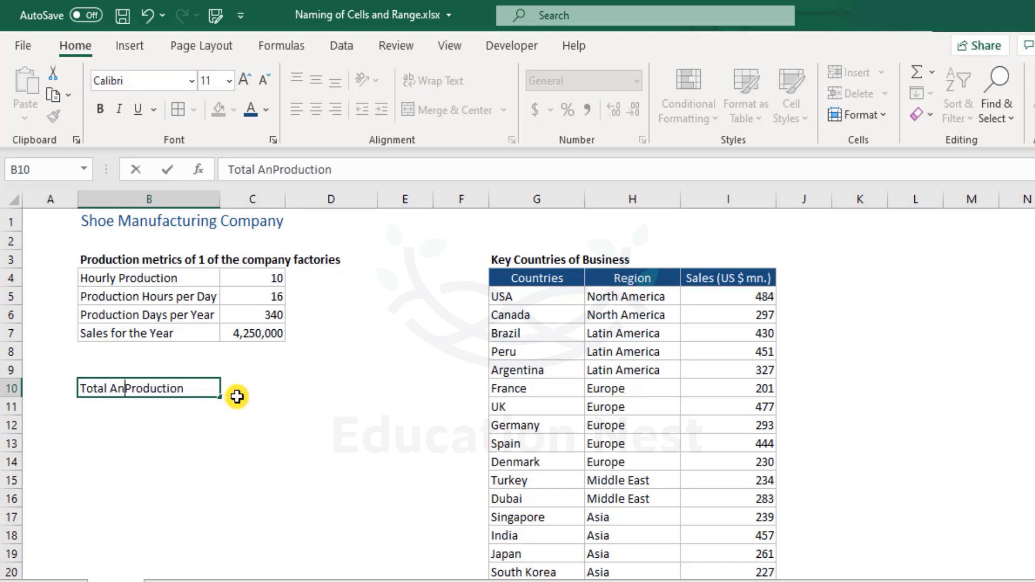
key(Return)
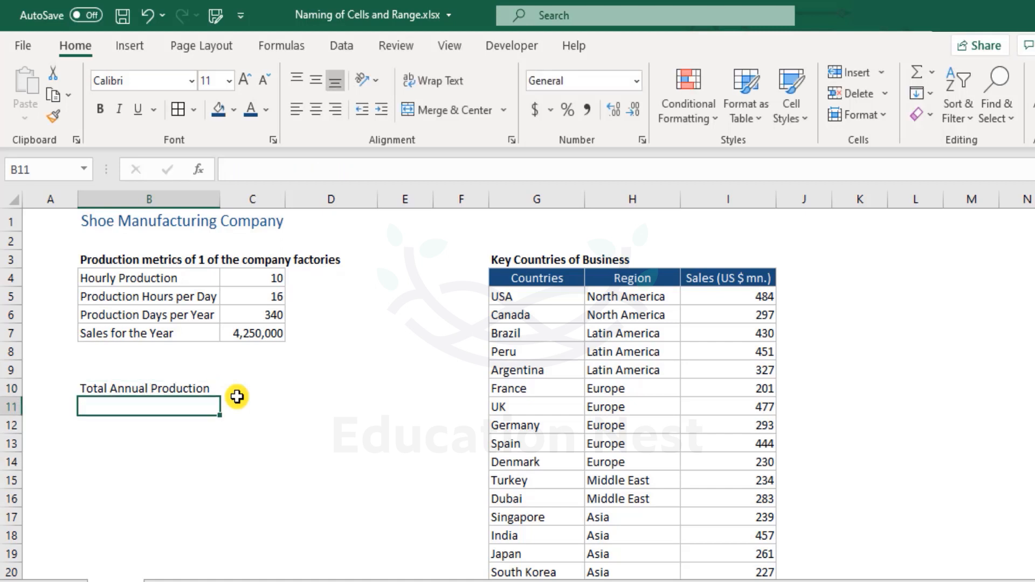
text(Daily Sales)
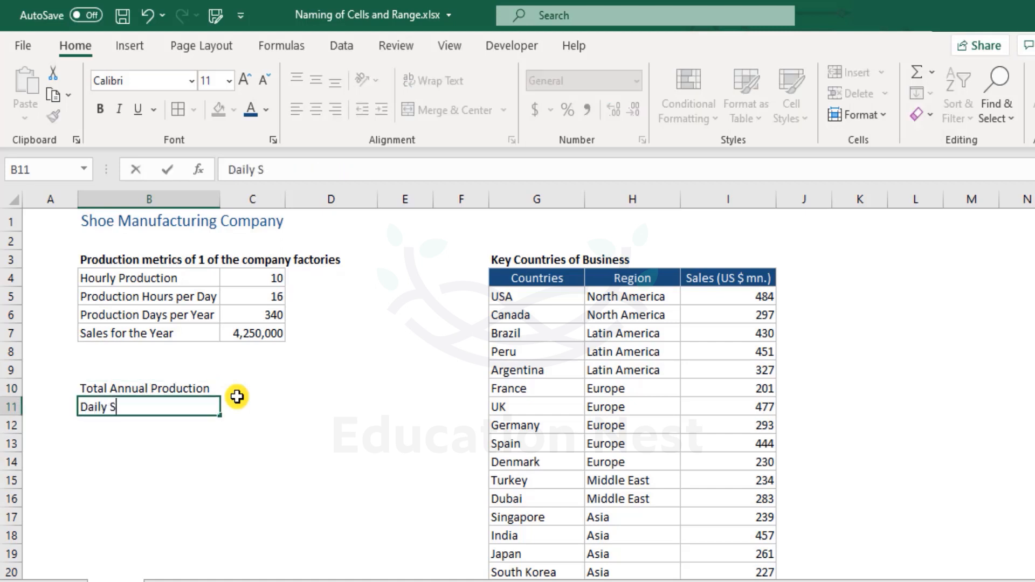
key(Return)
key(Up)
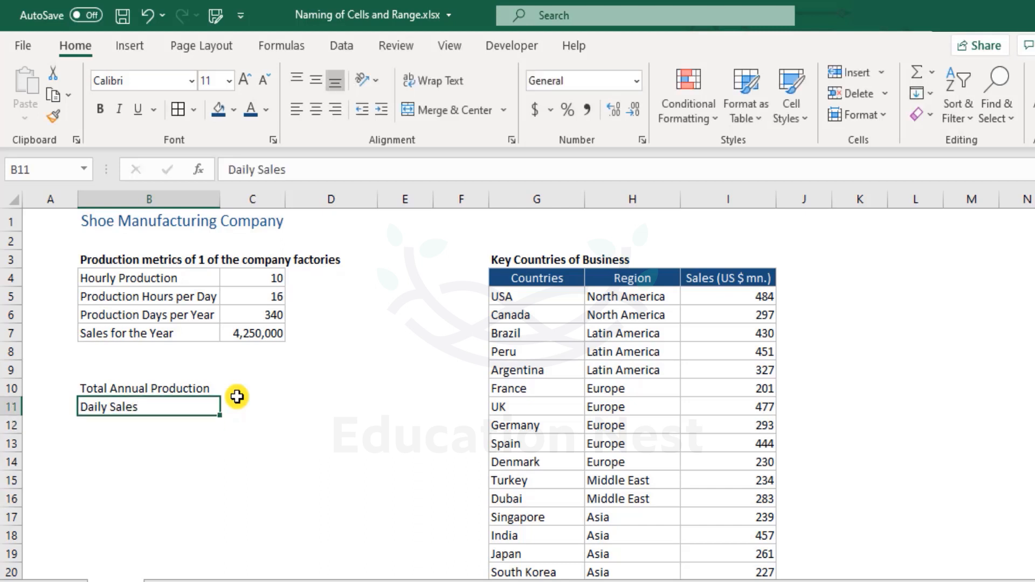
Calculate Total Annual Production in C10 with the formula =C4*C5*C6
key(Right)
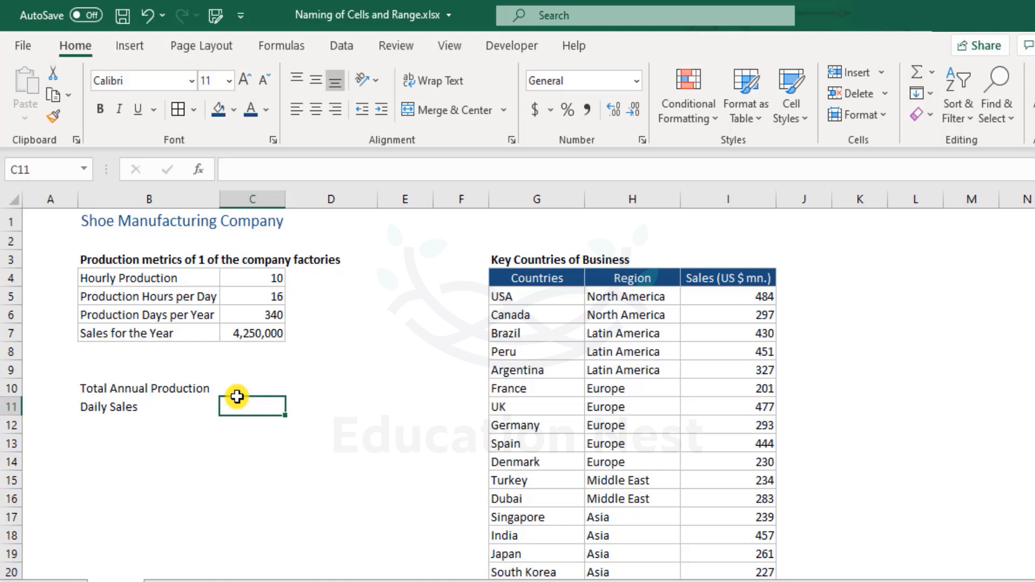
key(Up)
text(=)
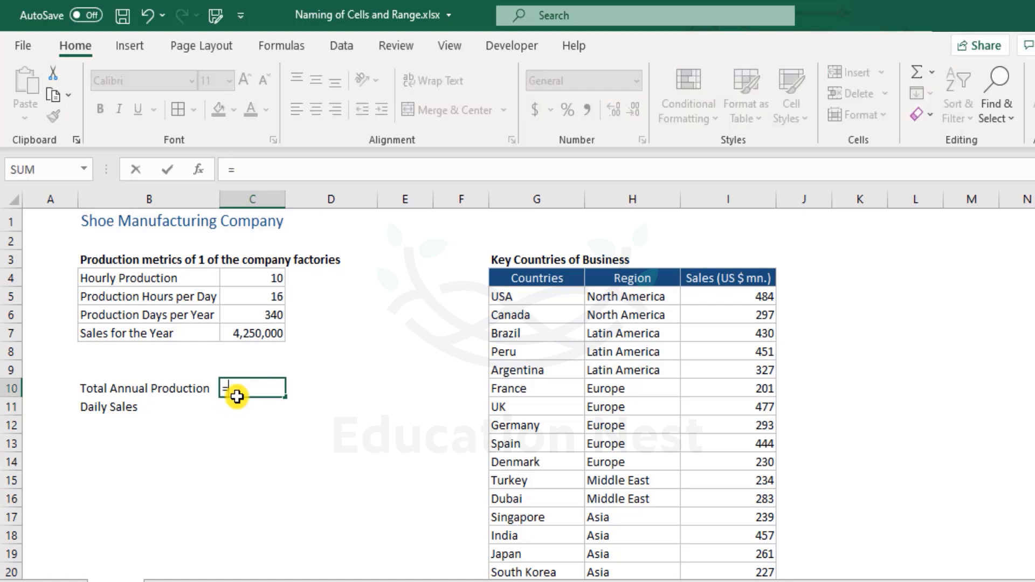
click(266, 277)
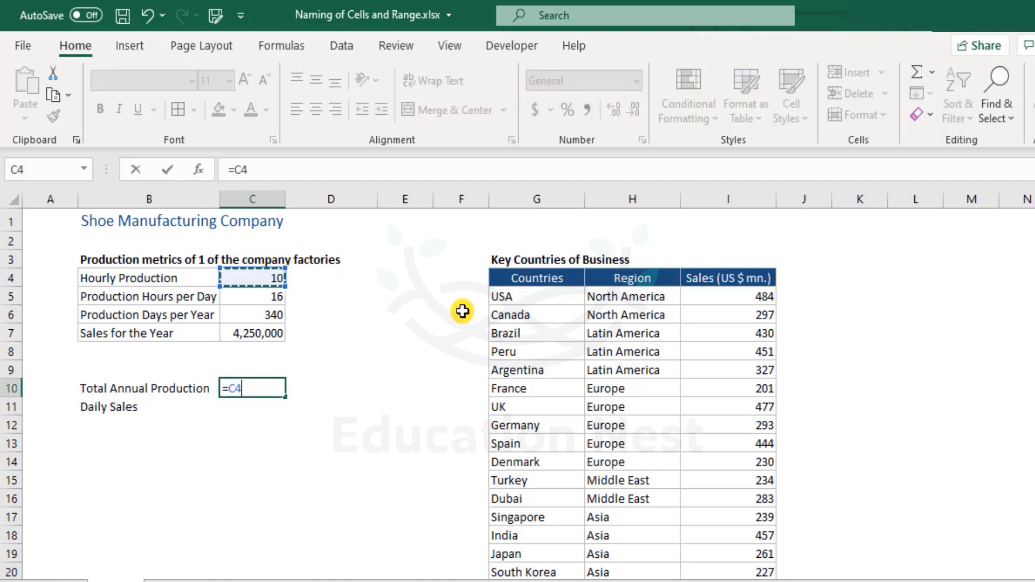
text(*)
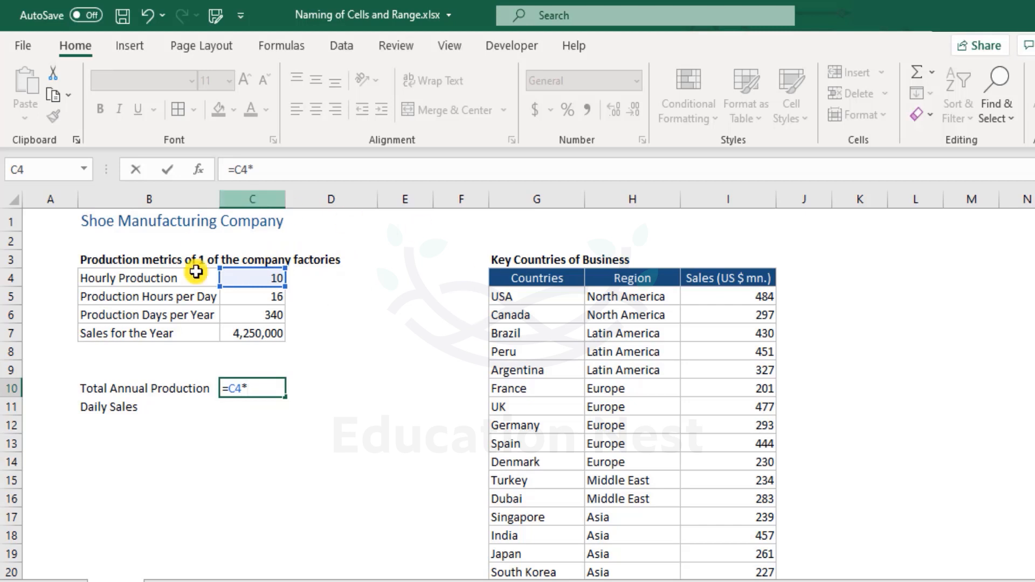
click(255, 295)
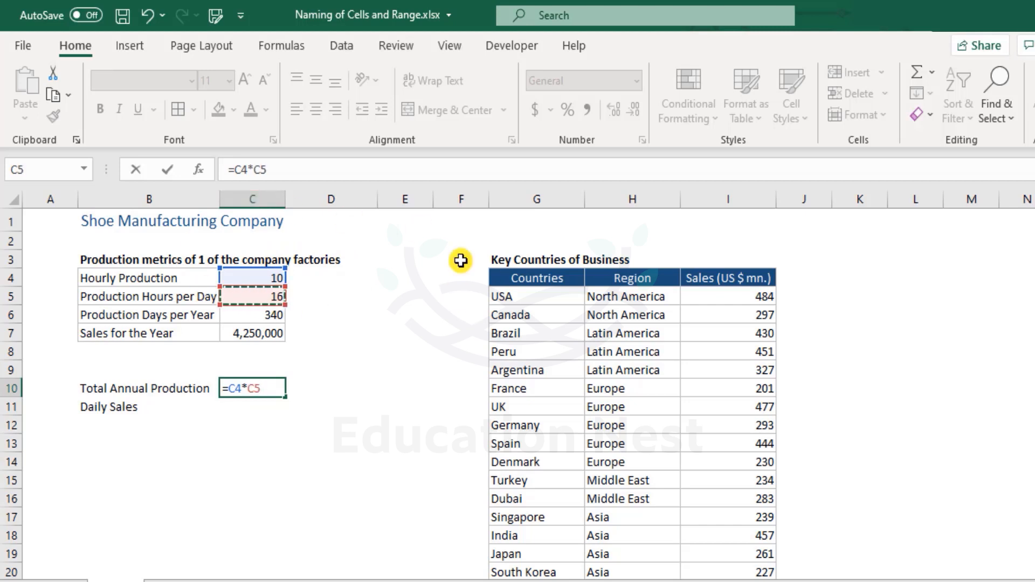
text(*)
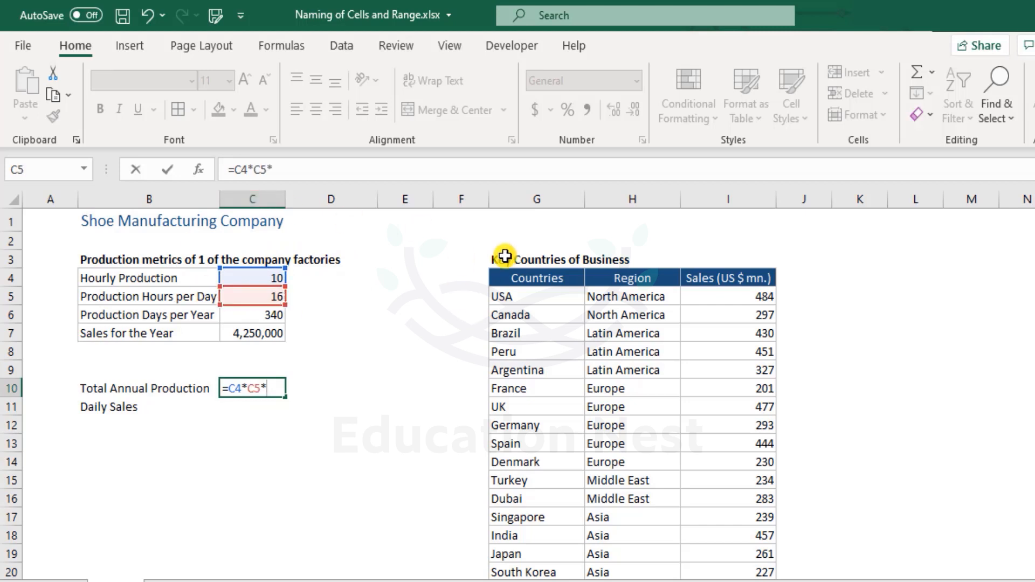
click(242, 318)
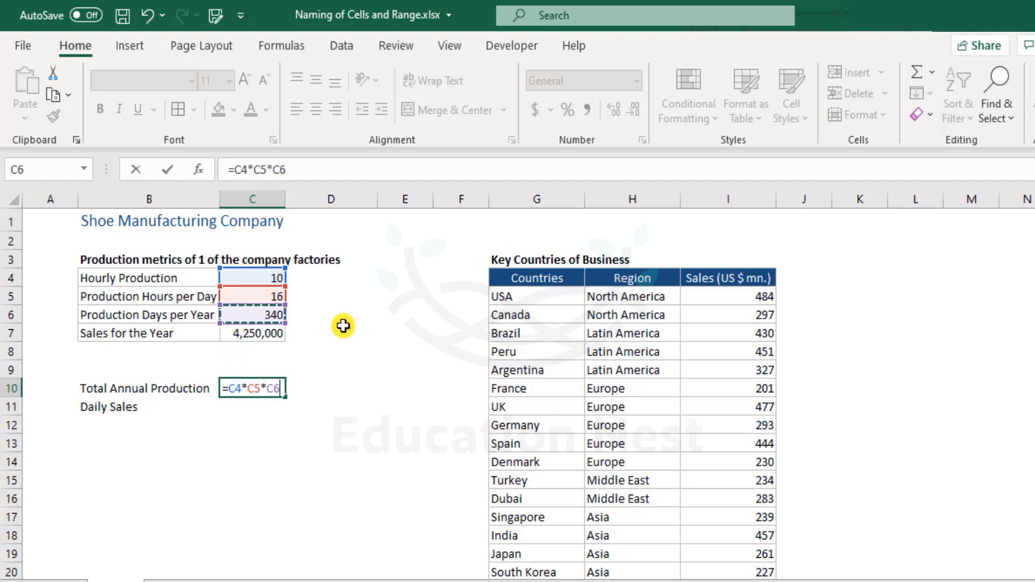
key(Return)
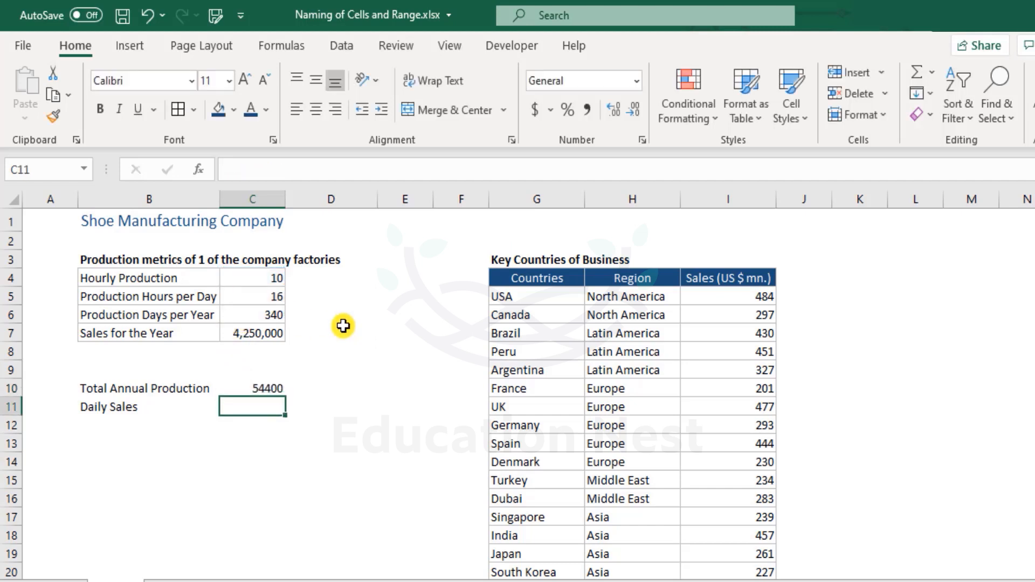
click(248, 389)
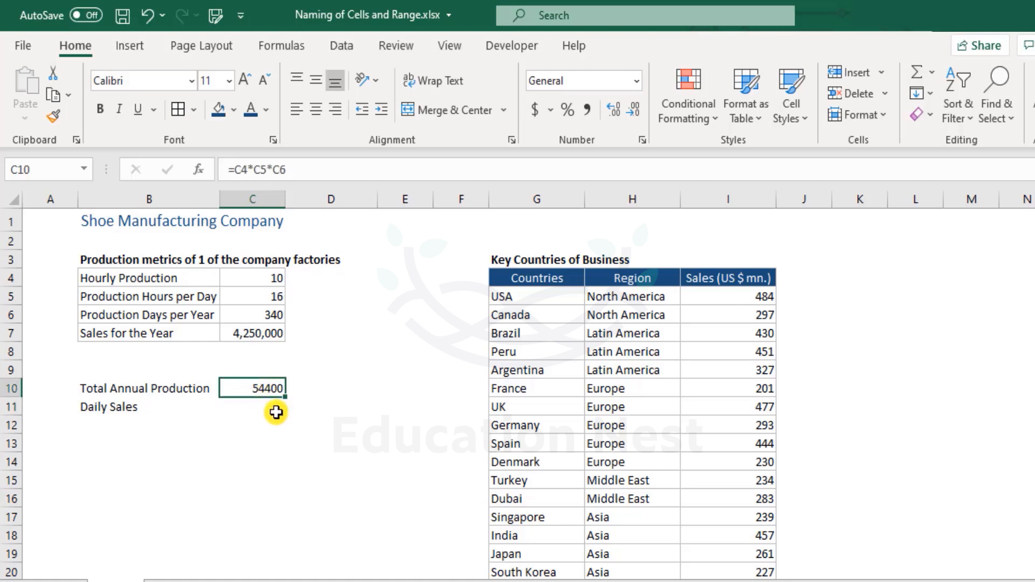
Calculate Daily Sales in C11 by dividing the year's sales by the production days with =C7/C6
click(271, 405)
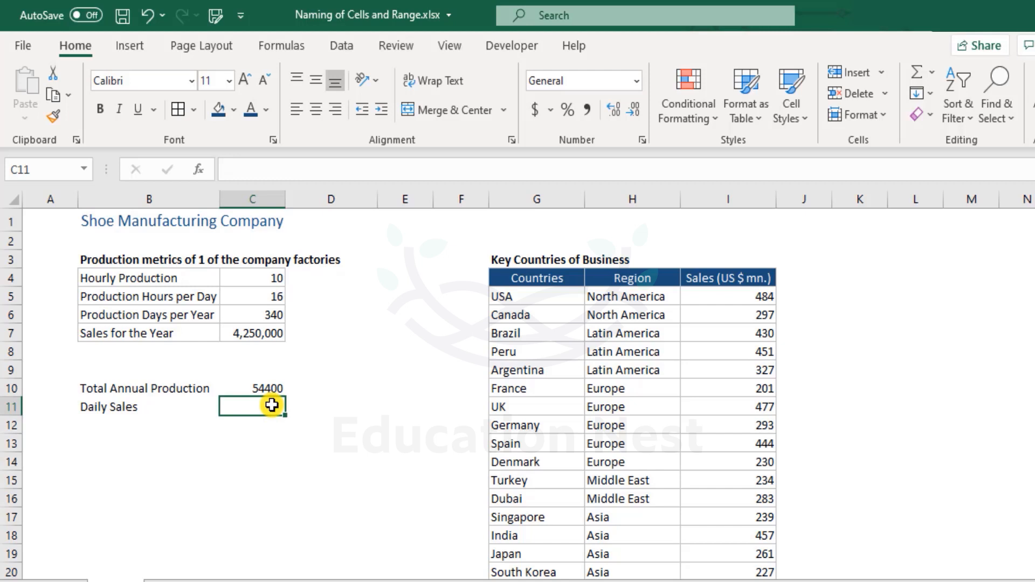
text(=)
key(Up)
key(Up)
key(Up)
key(Up)
text(/)
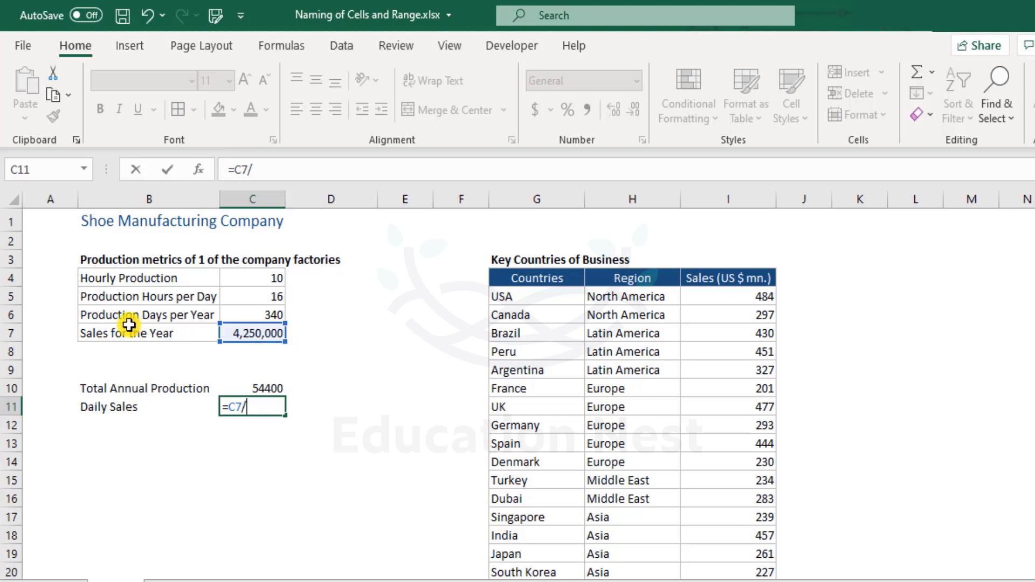
click(274, 314)
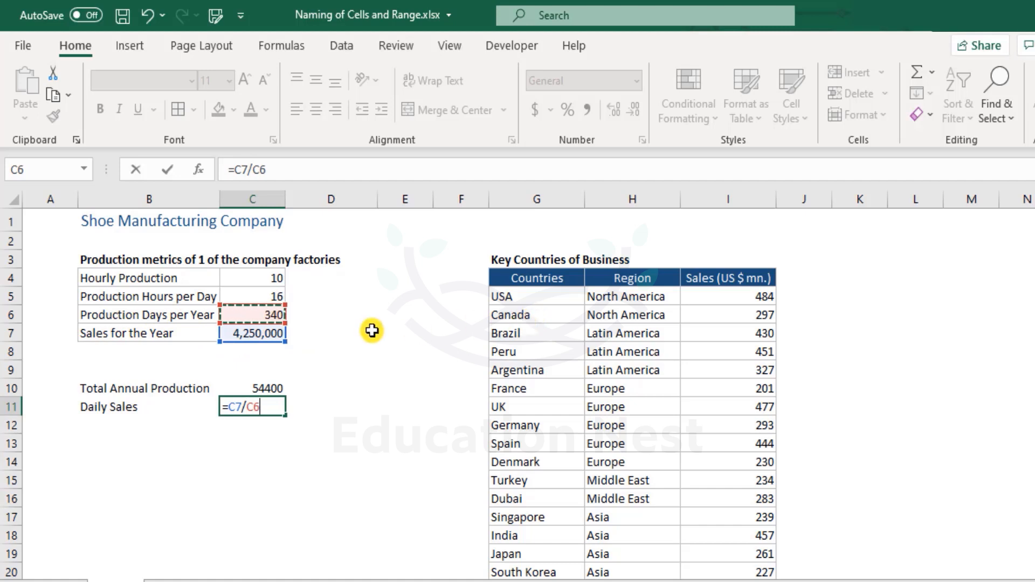
key(Return)
key(Up)
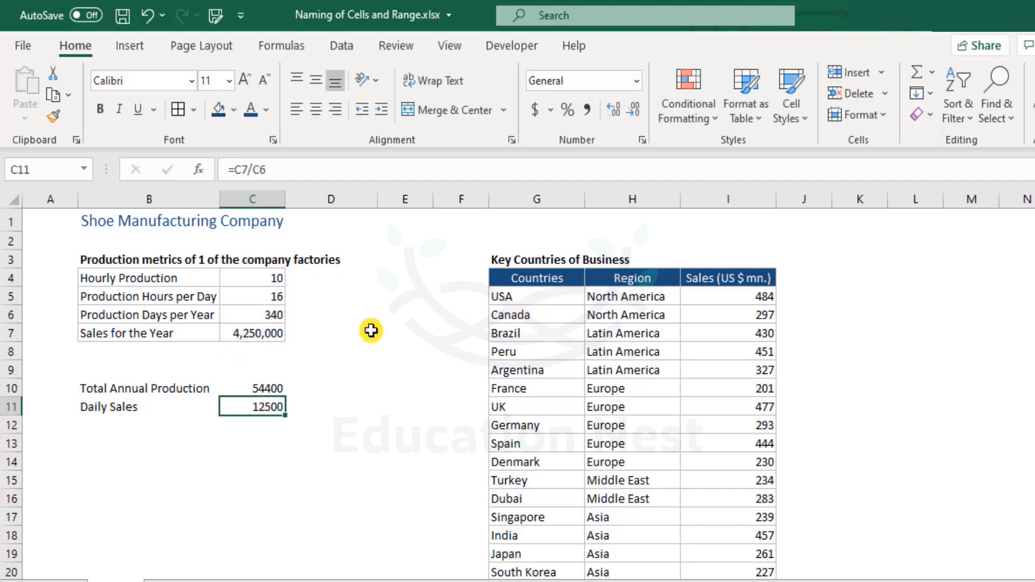
Change the label in B6 to "Business Days per Year"
click(149, 314)
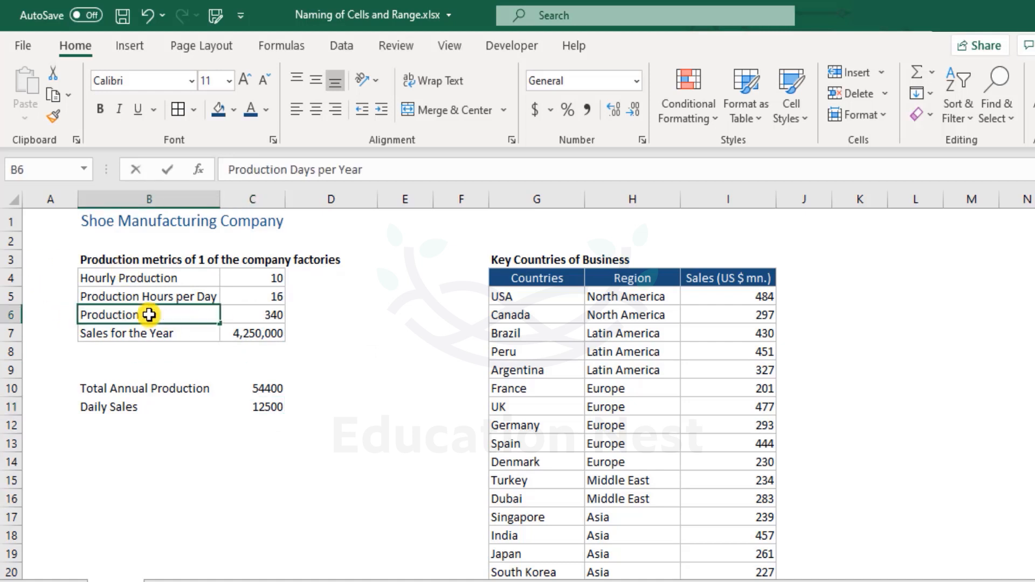
double_click(149, 314)
drag(138, 315, 3, 310)
text(Business)
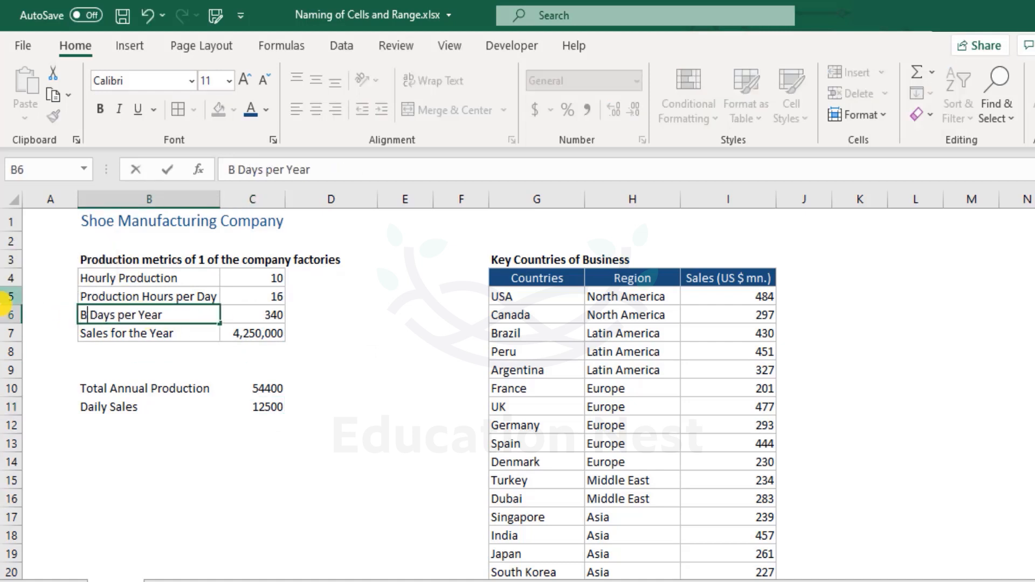
key(Return)
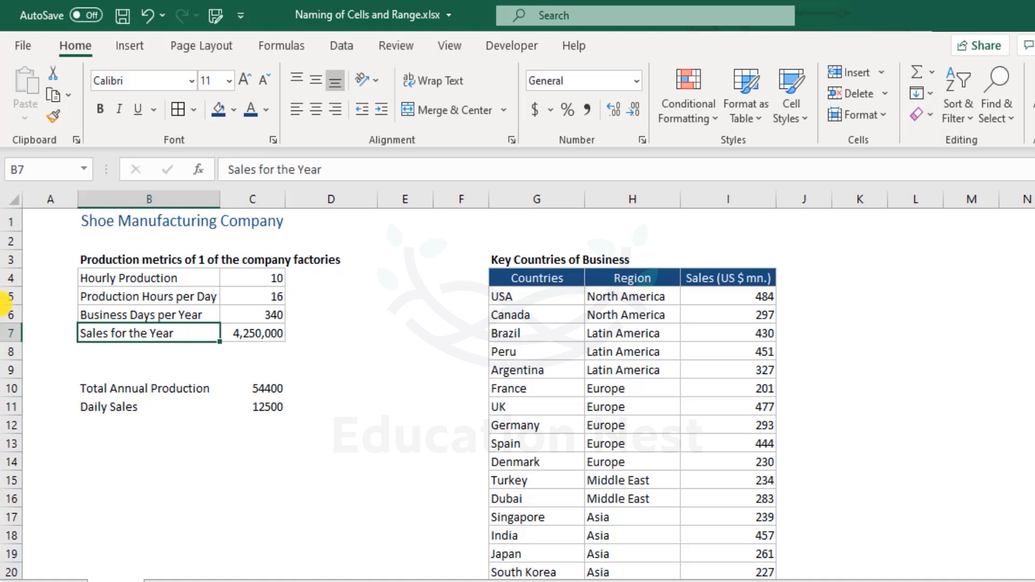
key(Up)
key(Up)
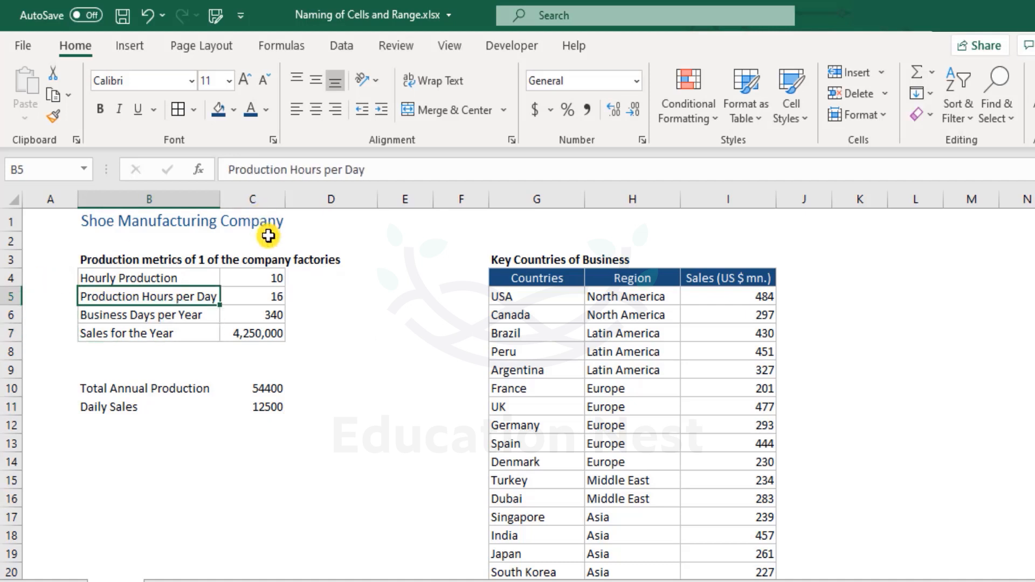
Inspect the cell references used by the Total Annual Production and Daily Sales formulas in C10 and C11
click(263, 411)
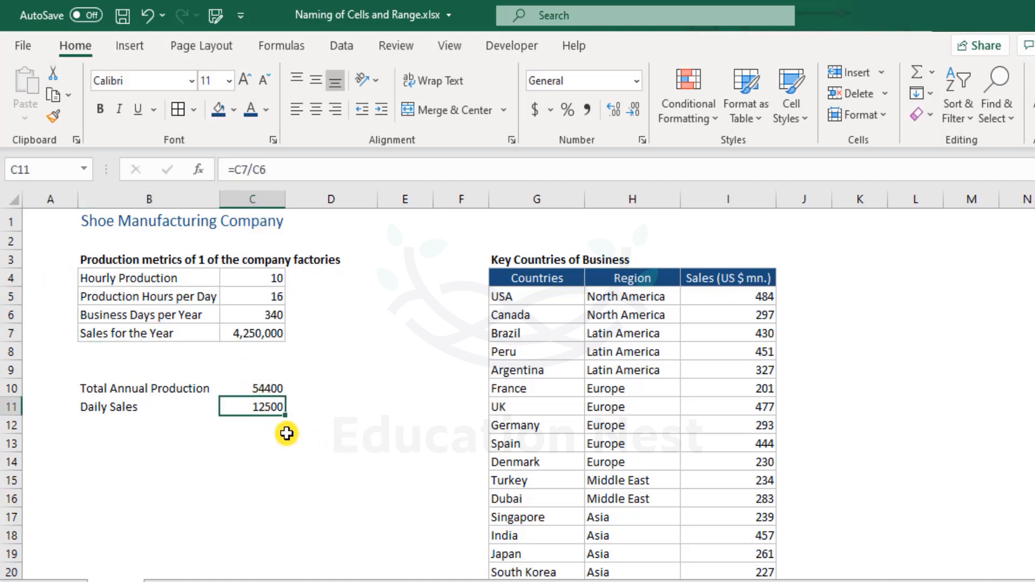
click(276, 387)
double_click(276, 387)
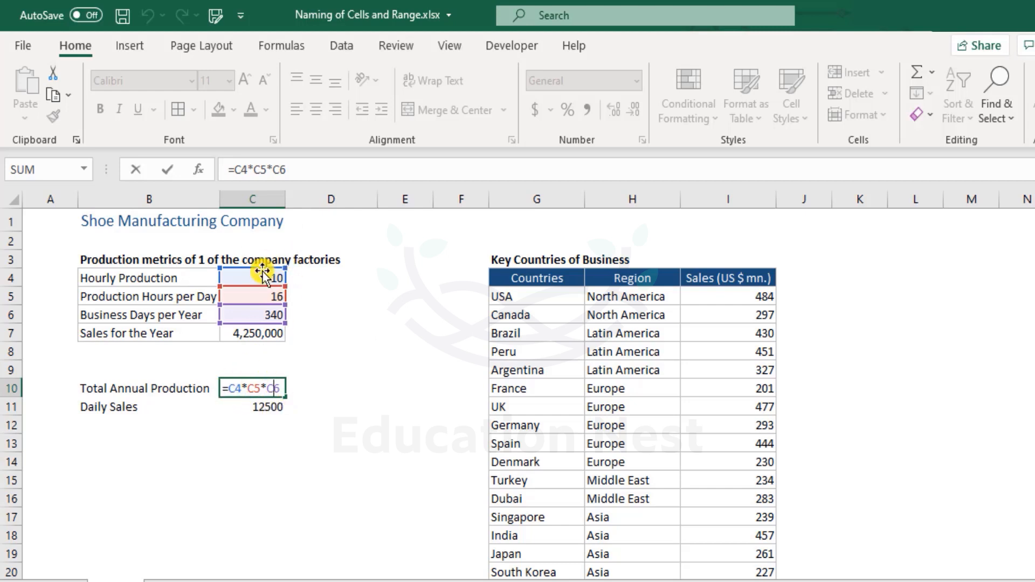
key(Escape)
double_click(269, 406)
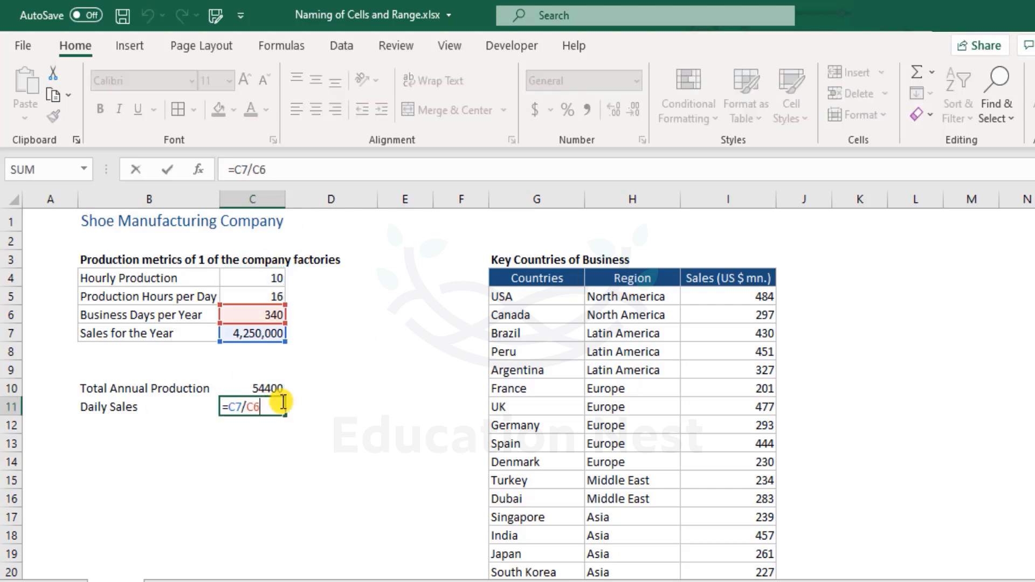
key(Escape)
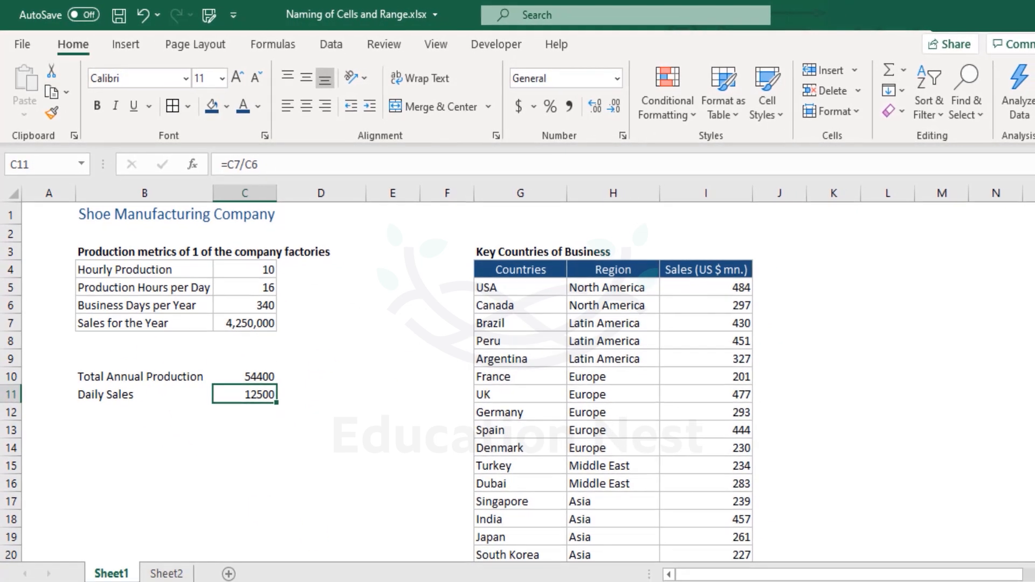
Calculate Total Production for the Year in Sheet2 cell C3 with the cross-sheet formula =Sheet1!C4*Sheet1!C5*Sheet1!C6
click(157, 575)
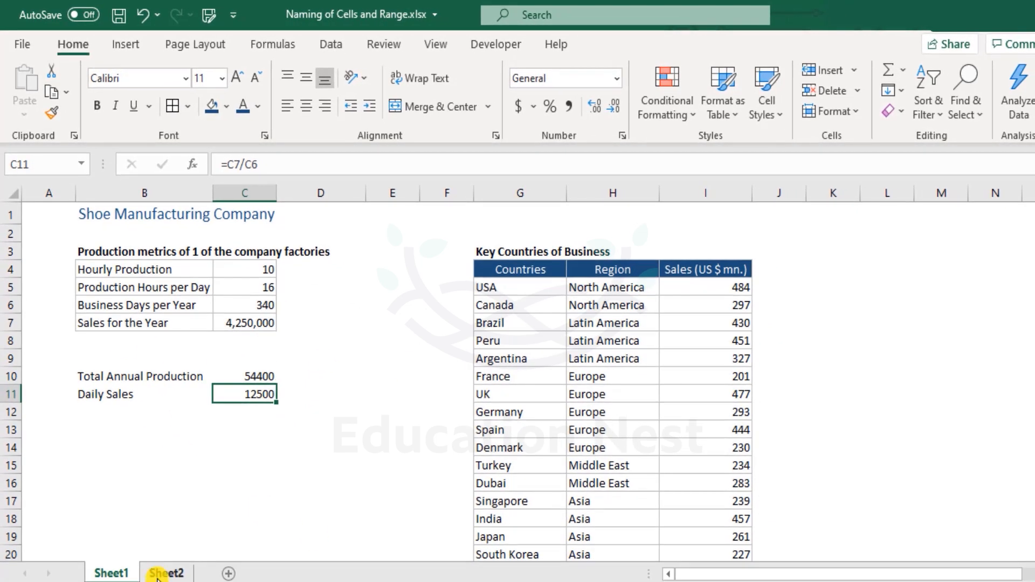
click(262, 244)
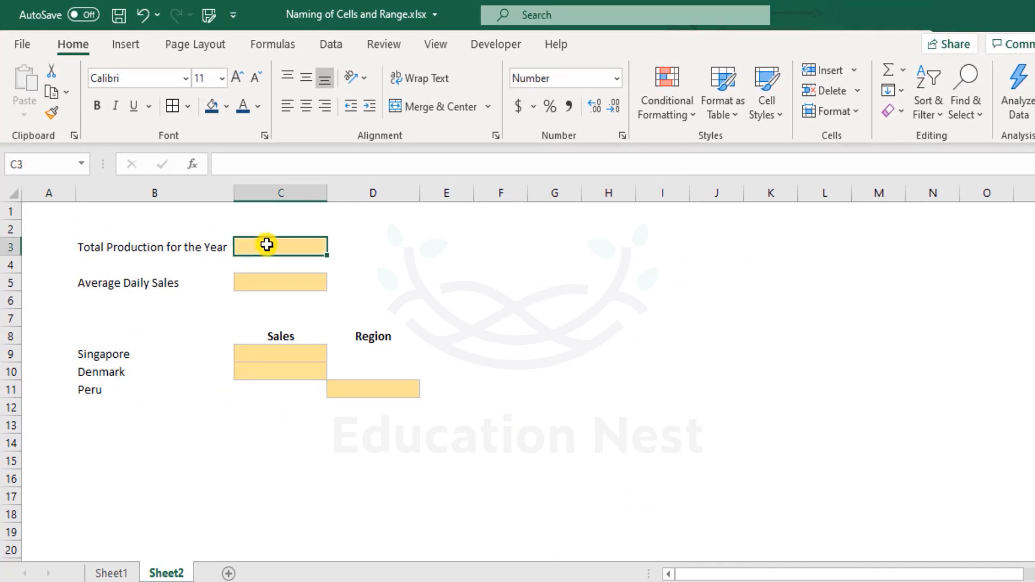
click(110, 573)
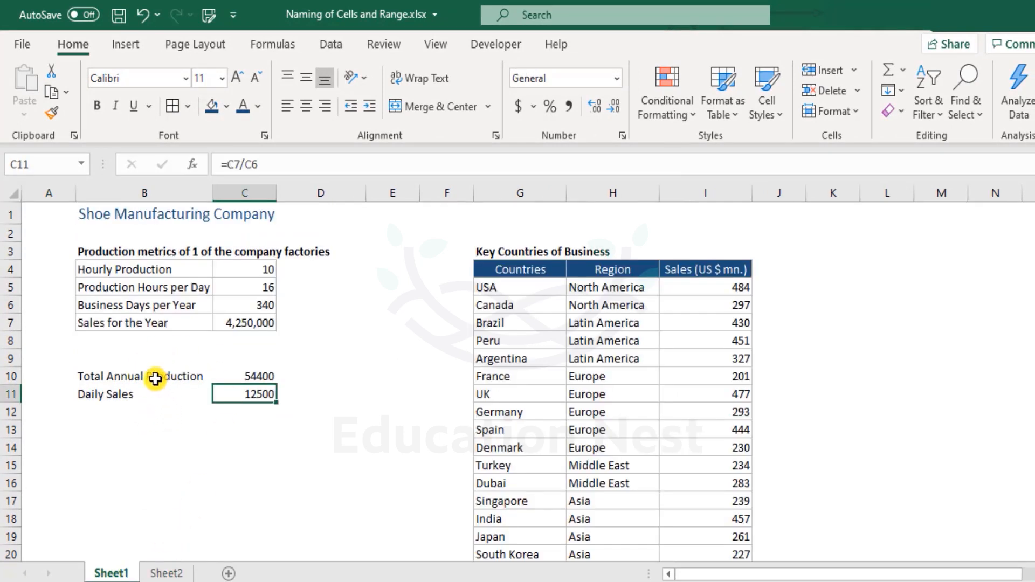
click(166, 572)
click(281, 243)
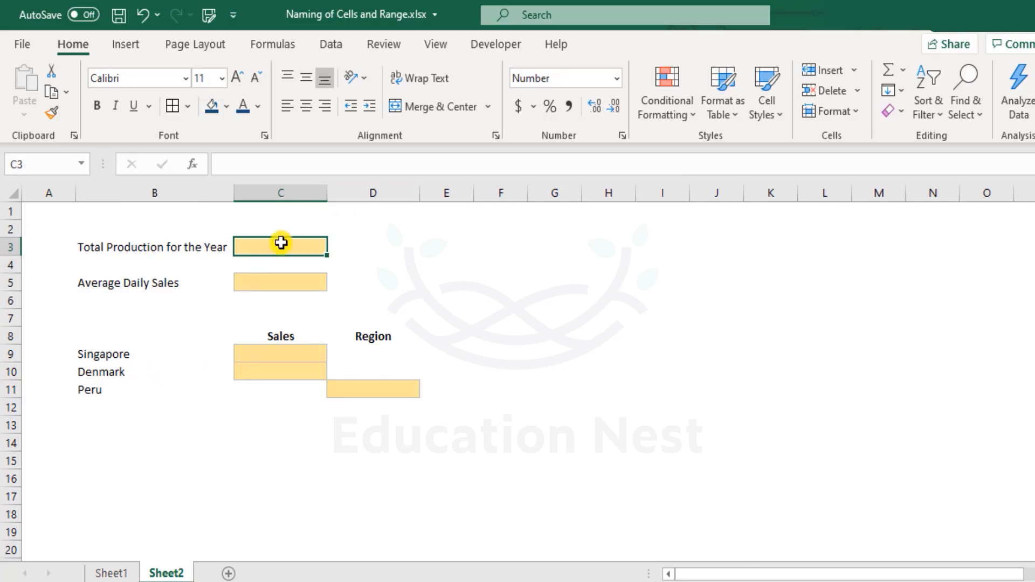
text(=)
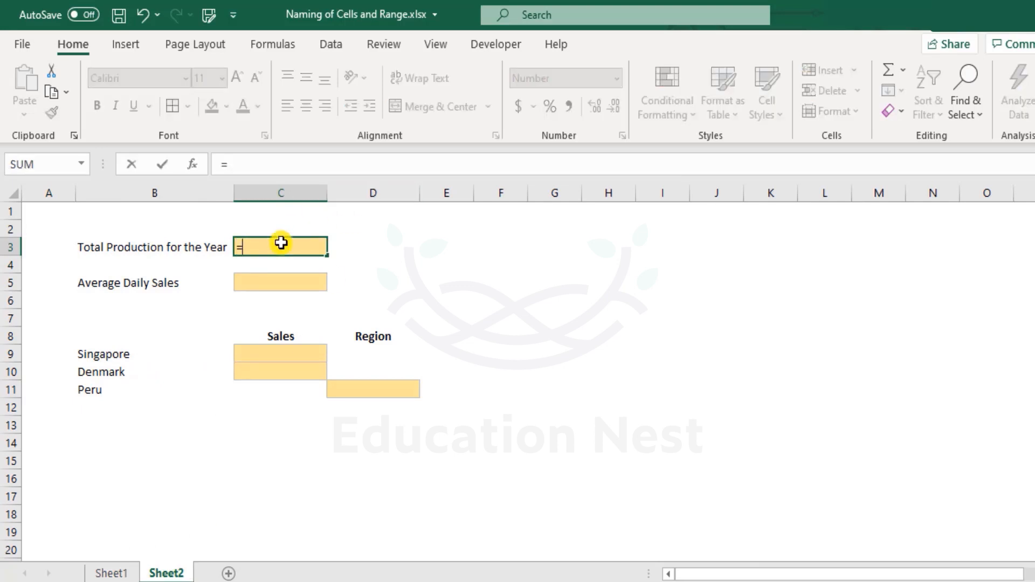
click(122, 573)
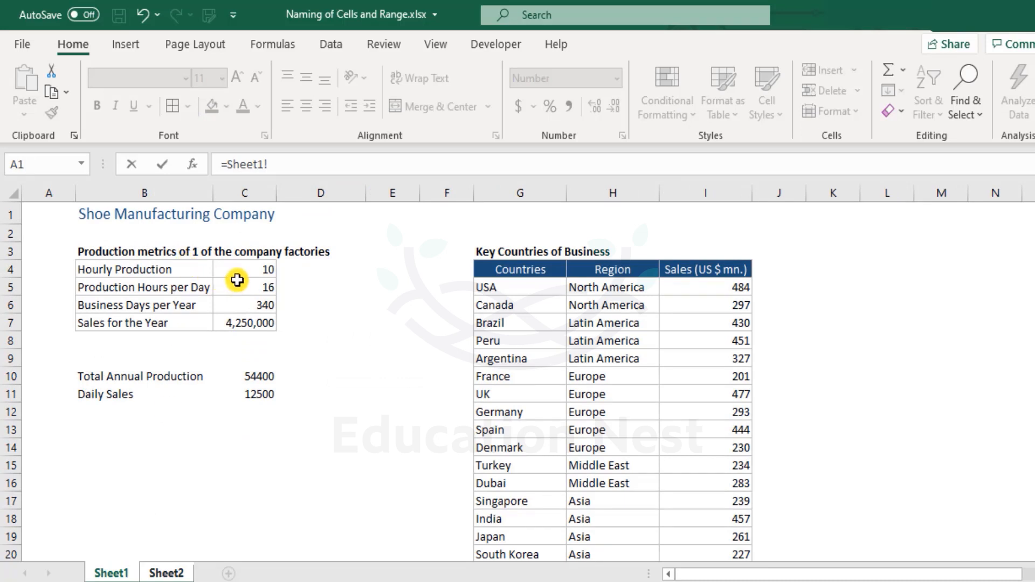
click(253, 269)
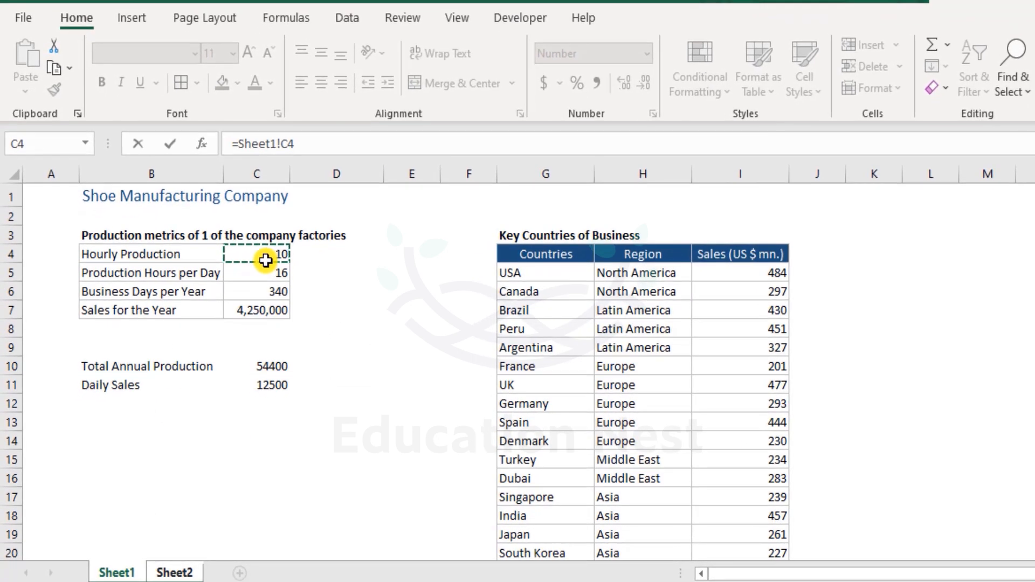
text(*)
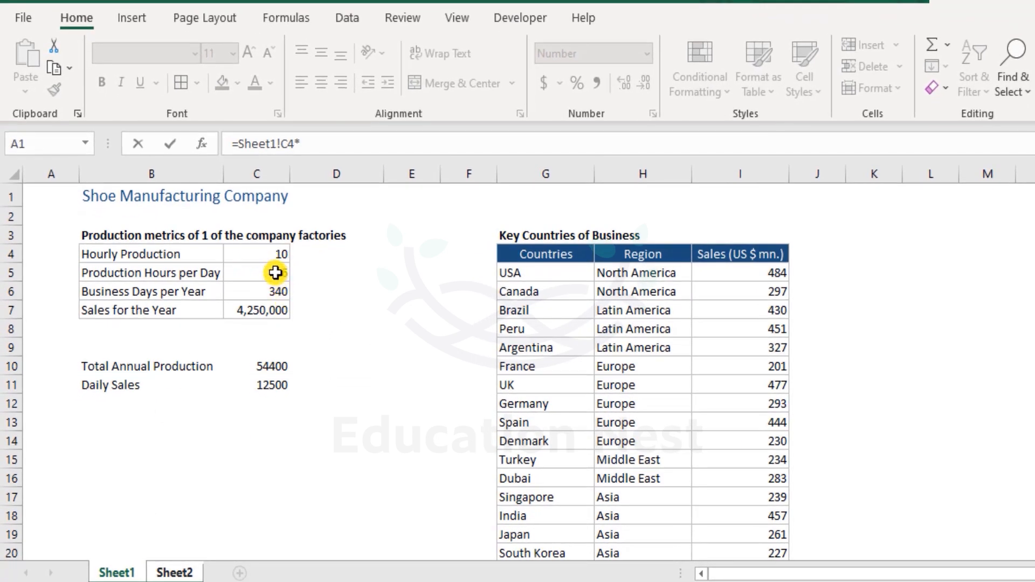
click(276, 272)
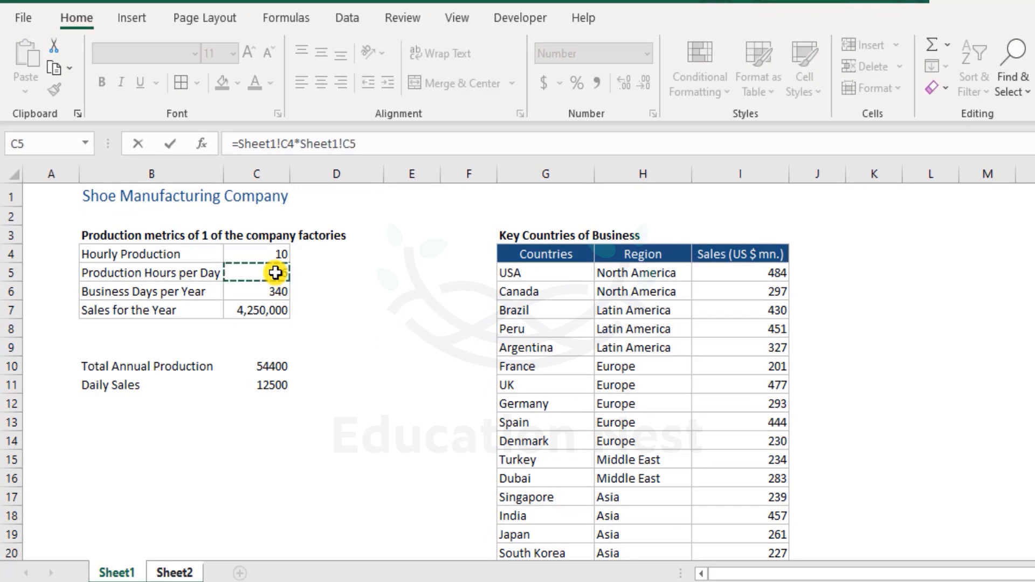
text(*)
click(263, 292)
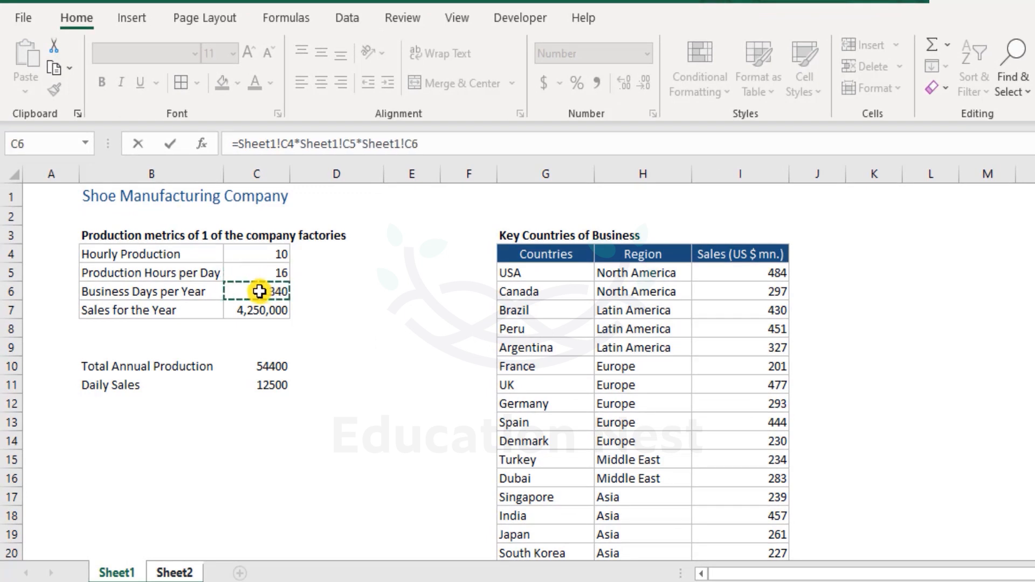
key(Return)
Calculate Average Daily Sales in Sheet2 cell C5 with the cross-sheet formula =Sheet1!C7/Sheet1!C6
click(282, 271)
text(=)
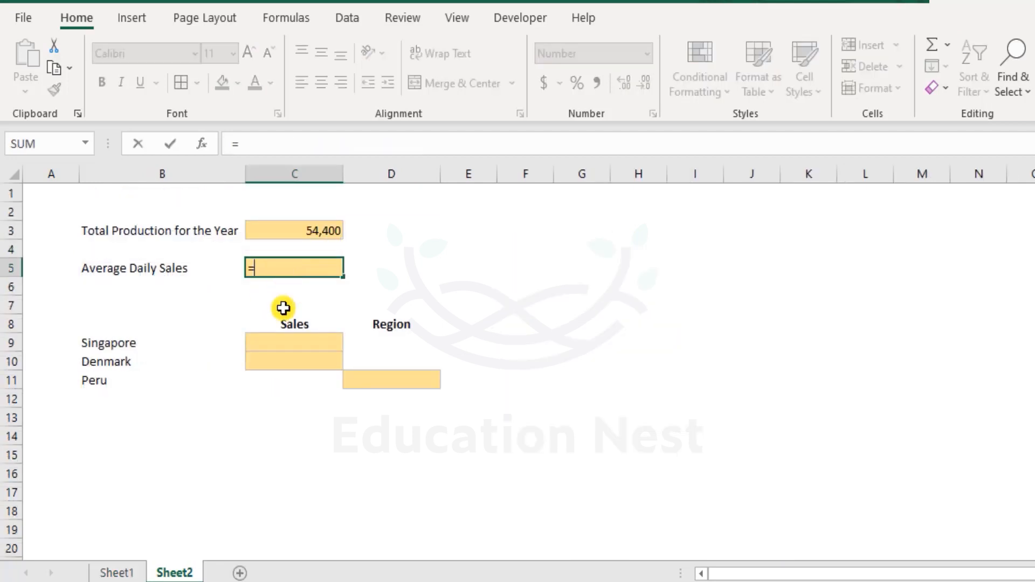
click(132, 570)
click(262, 311)
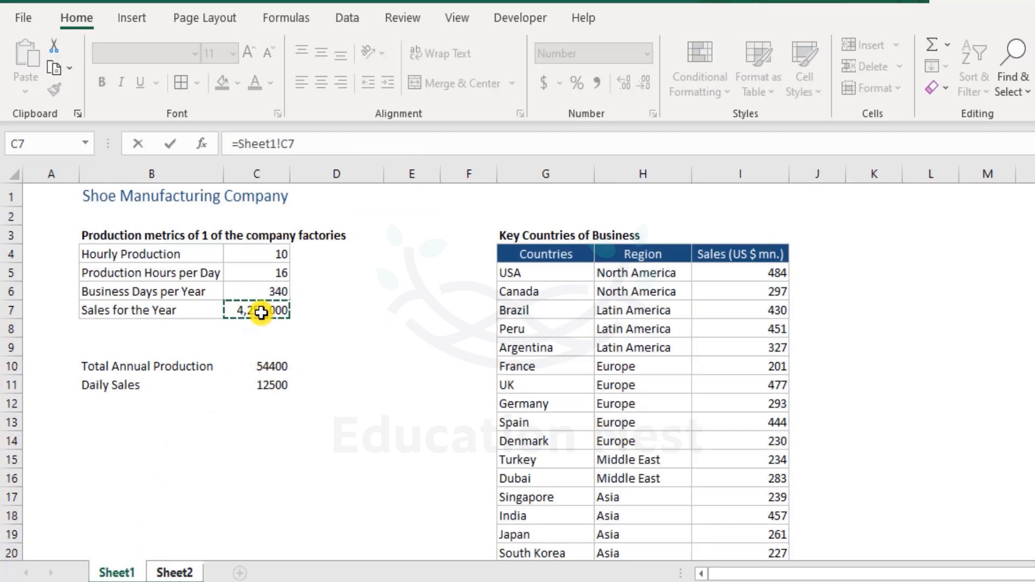
text(/)
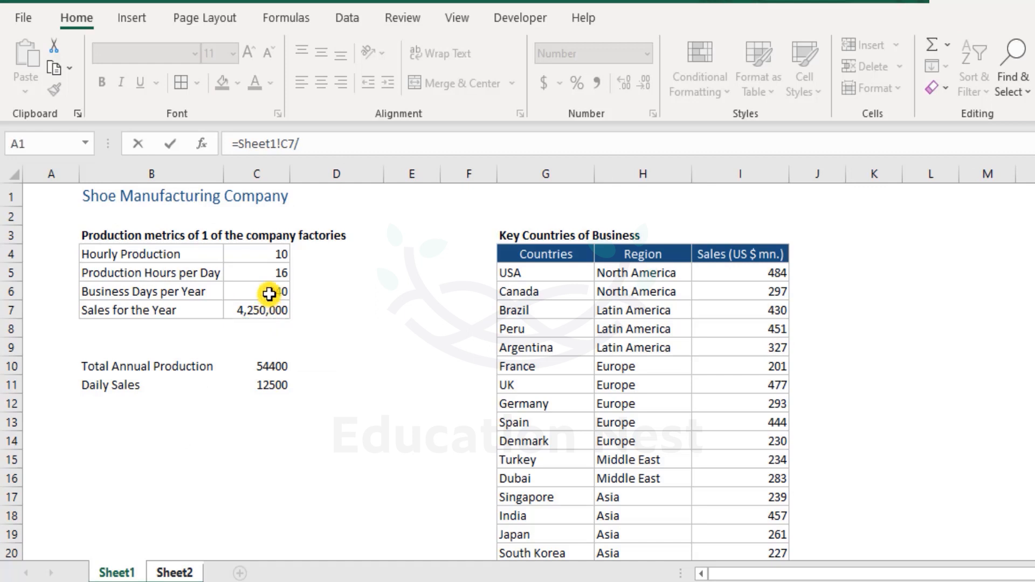
click(268, 292)
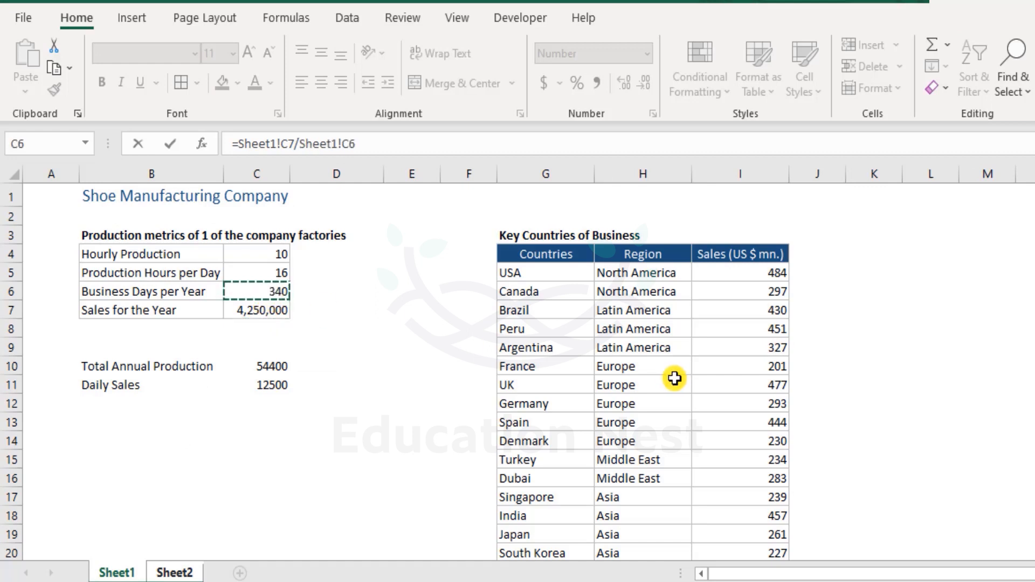
key(Return)
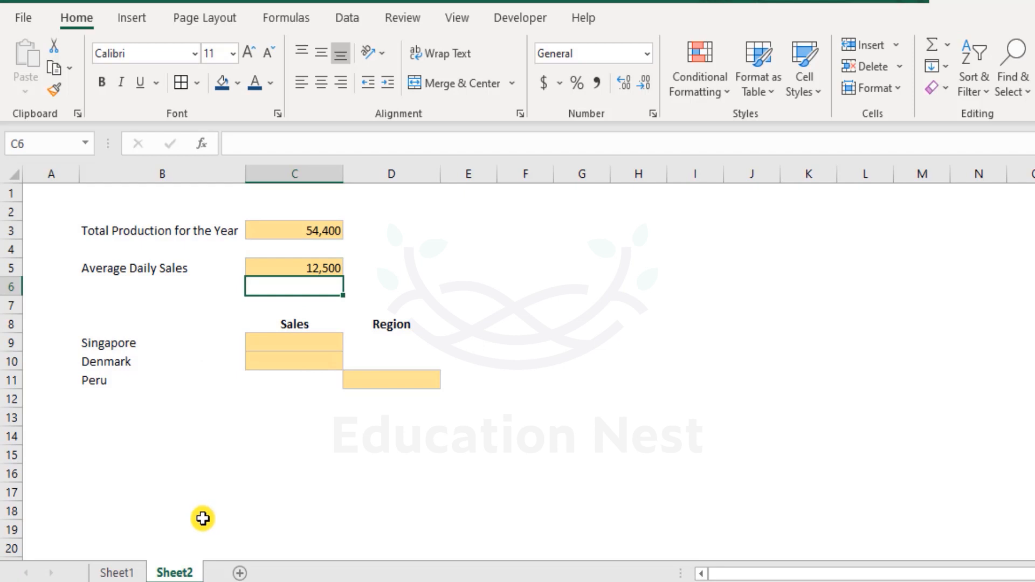
Examine the Sheet1 references in the C3 and C5 formulas on Sheet2 and compare them with the production metrics on Sheet1
double_click(297, 233)
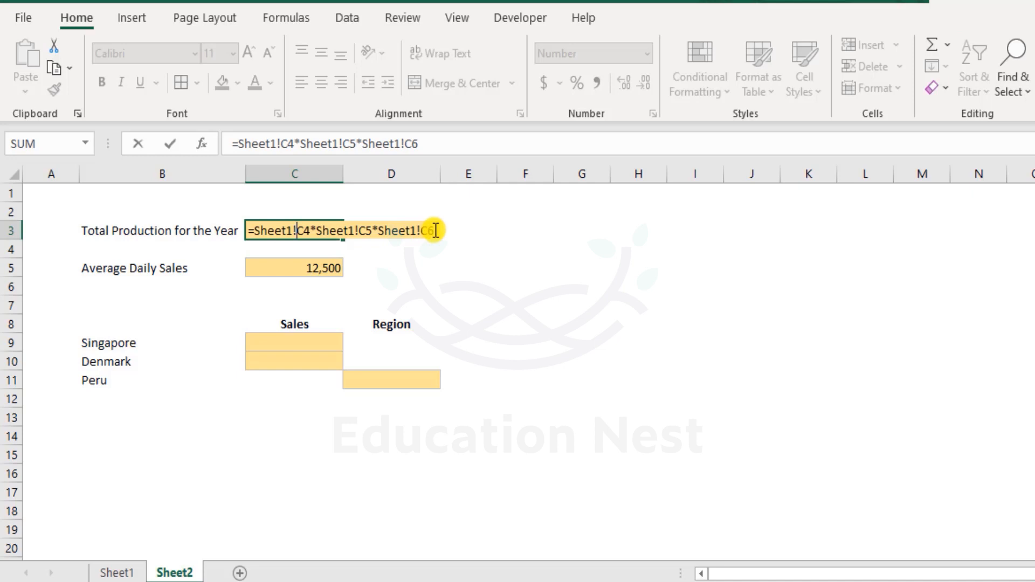
key(Escape)
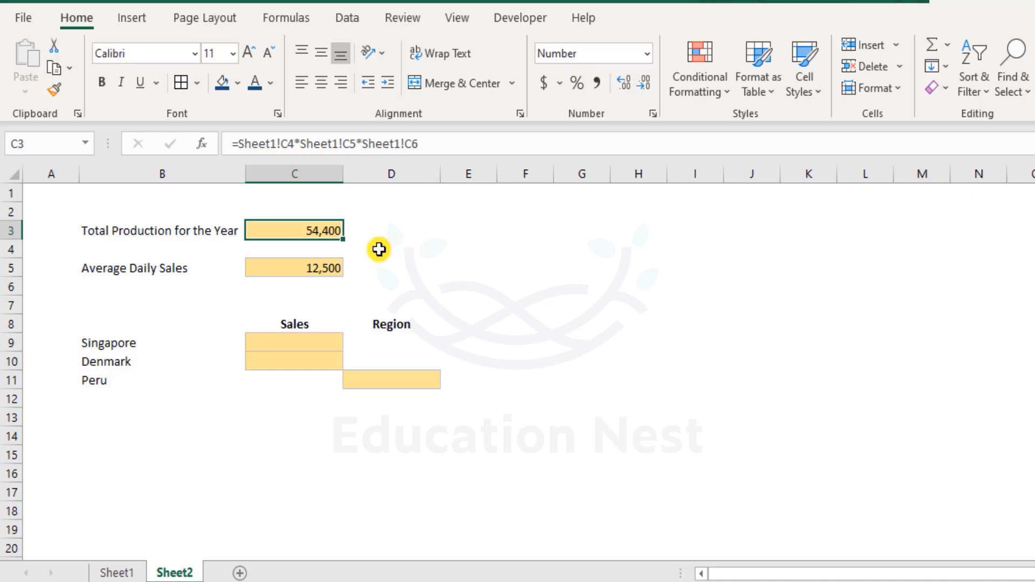
double_click(294, 232)
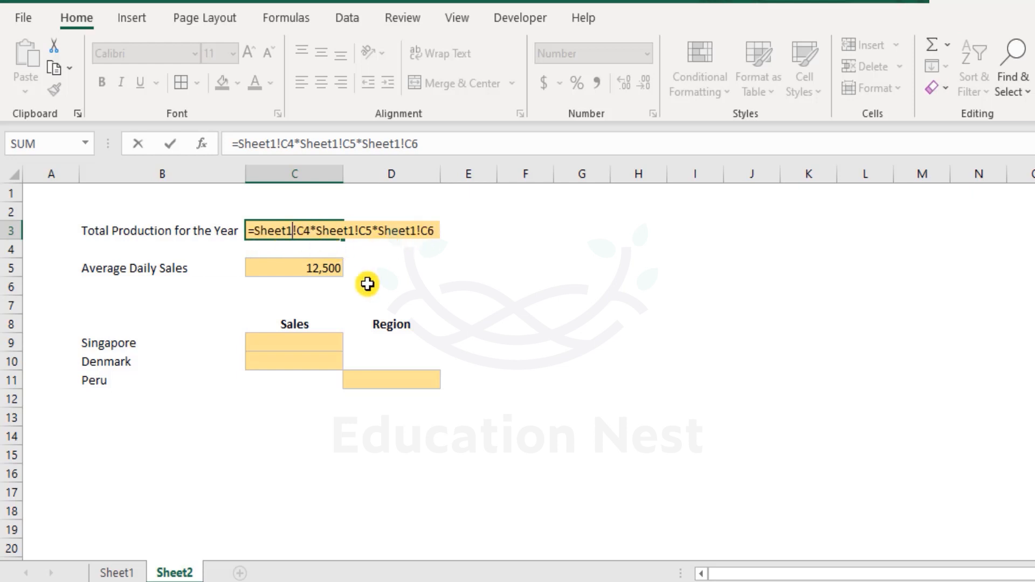
key(ctrl+Return)
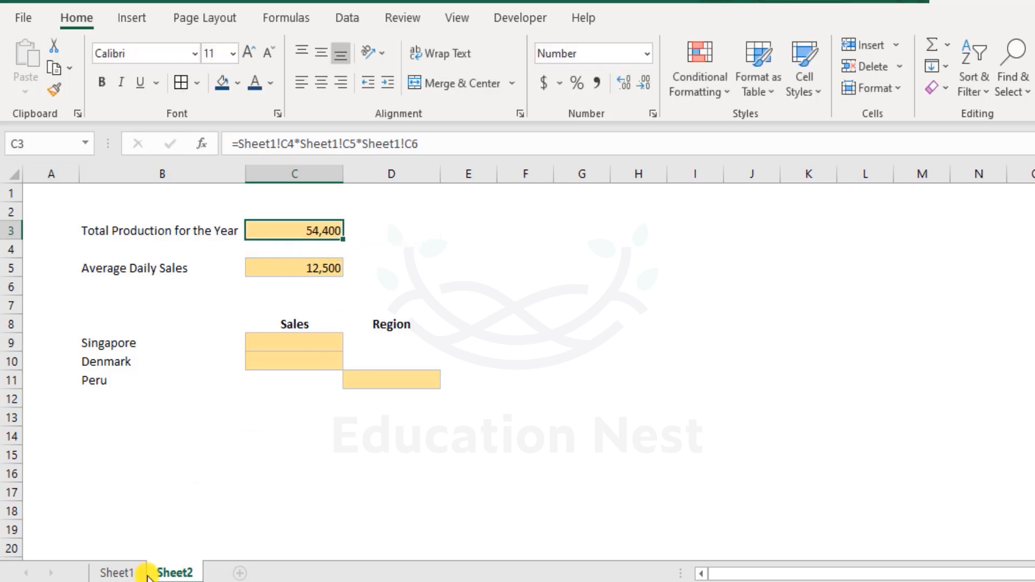
click(119, 574)
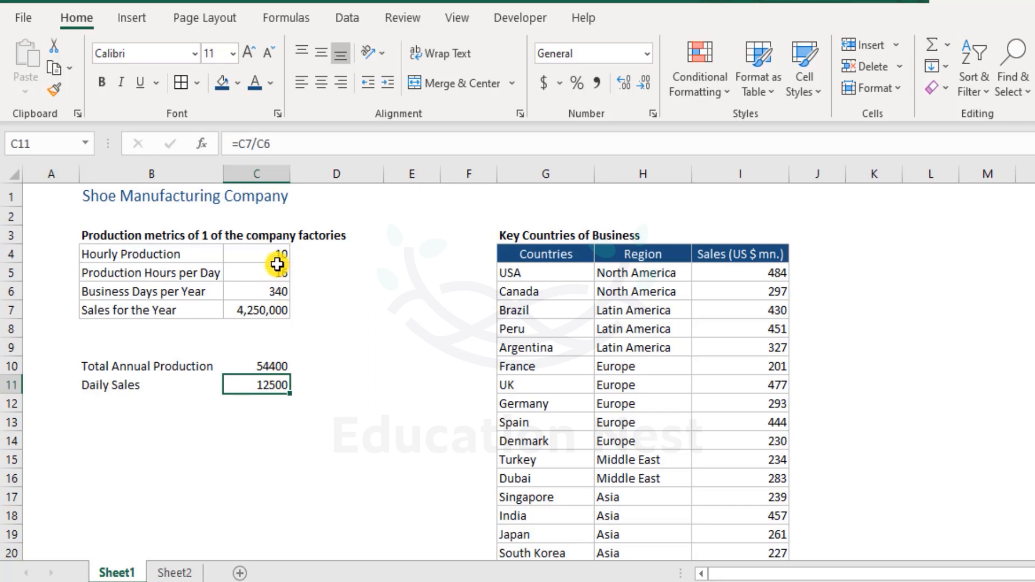
drag(188, 248, 184, 283)
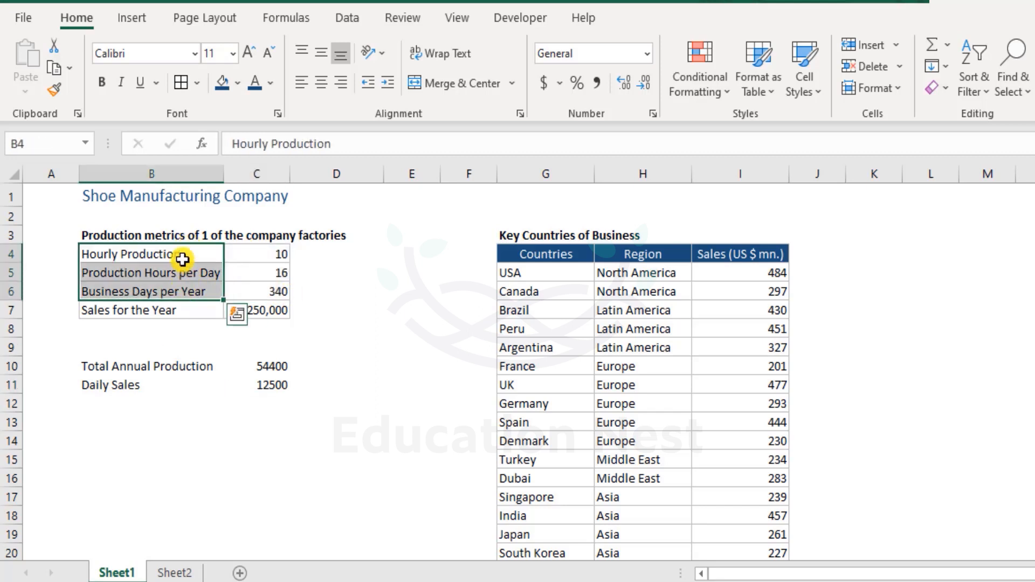
click(31, 195)
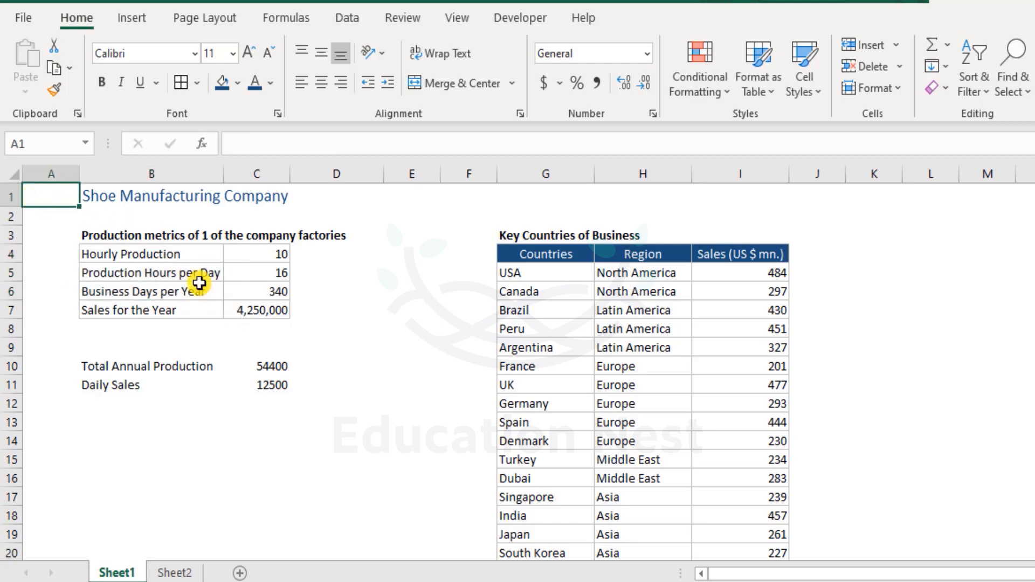
click(175, 572)
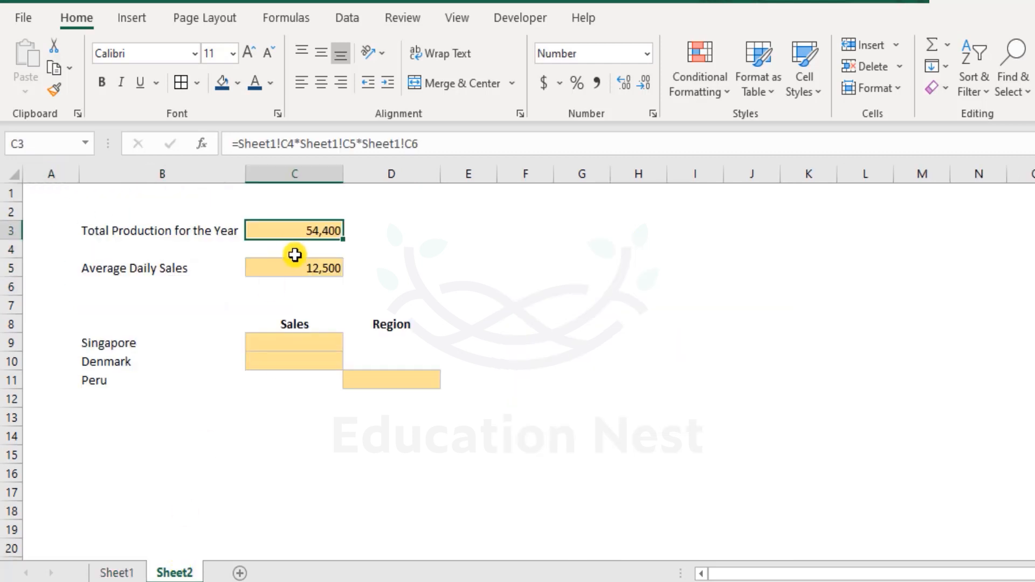
double_click(302, 231)
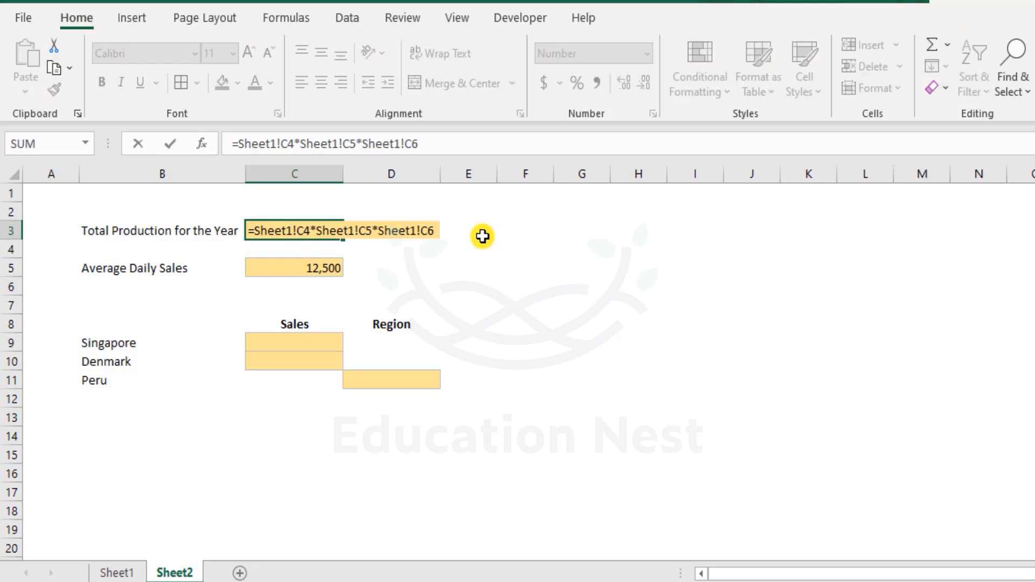
key(Escape)
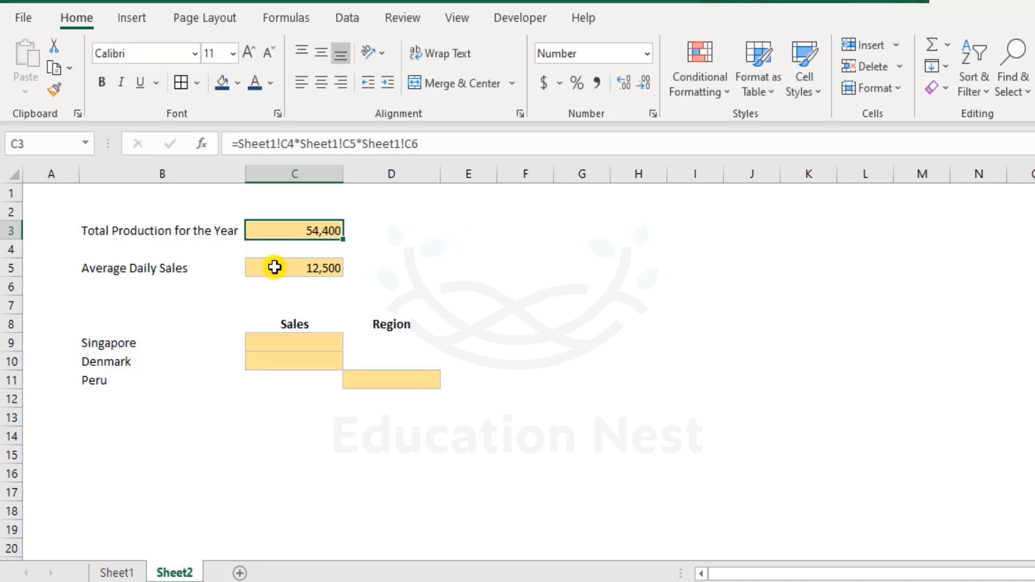
double_click(274, 267)
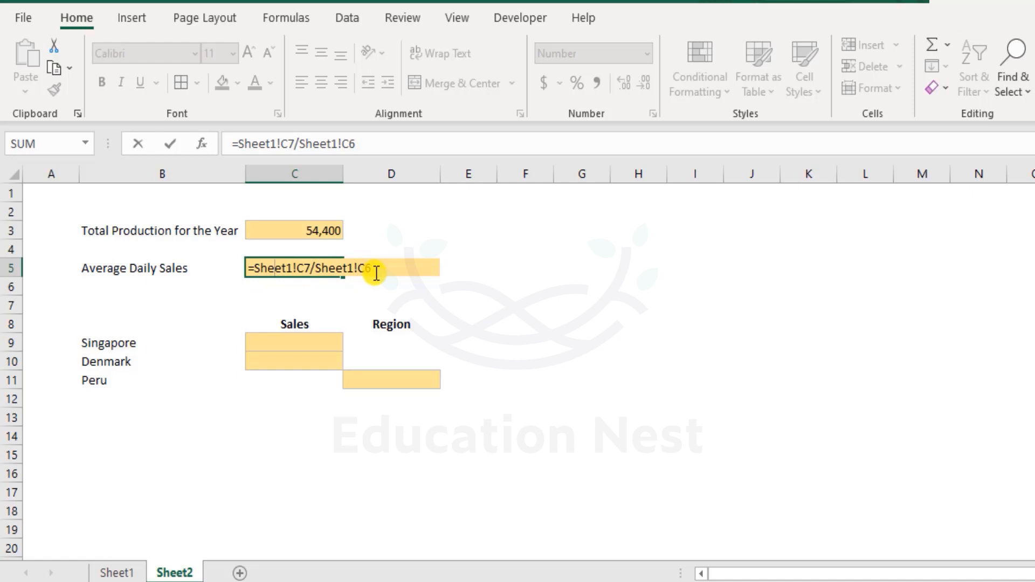
click(113, 572)
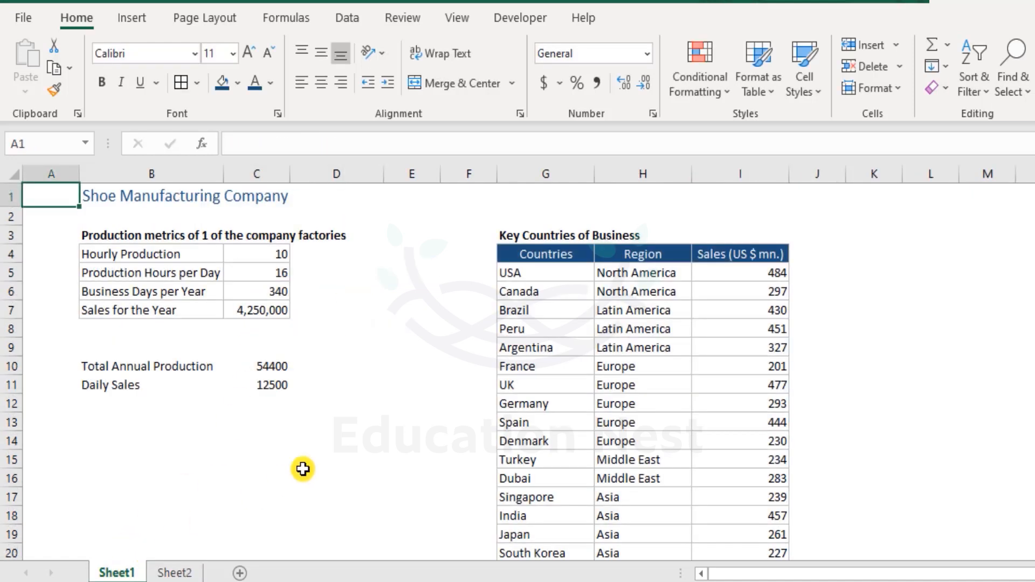
click(188, 571)
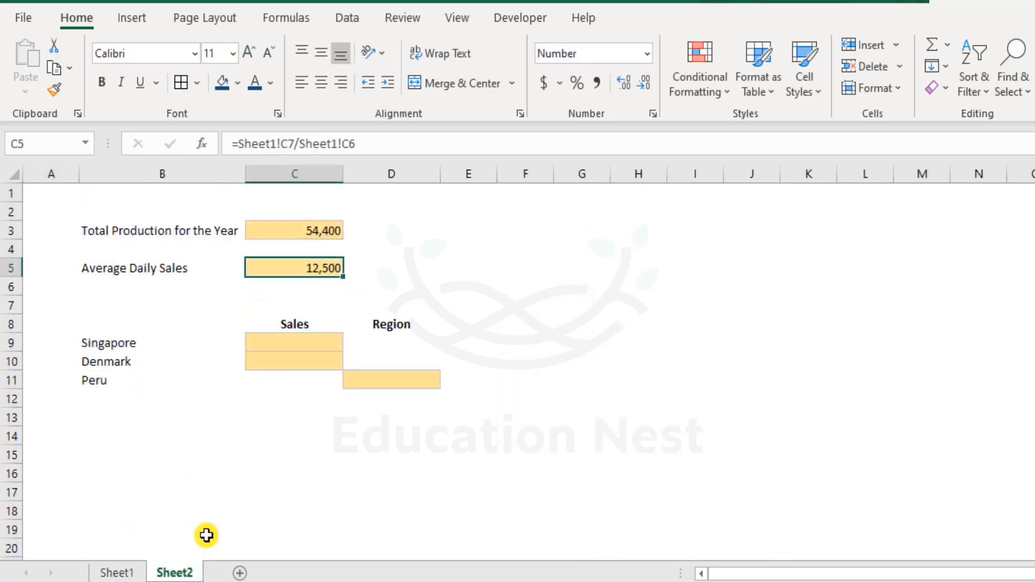
Replace the Sheet1!C6 reference in the Average Daily Sales formula in Sheet2 C5 with the constant 340, and return to Sheet1
double_click(334, 267)
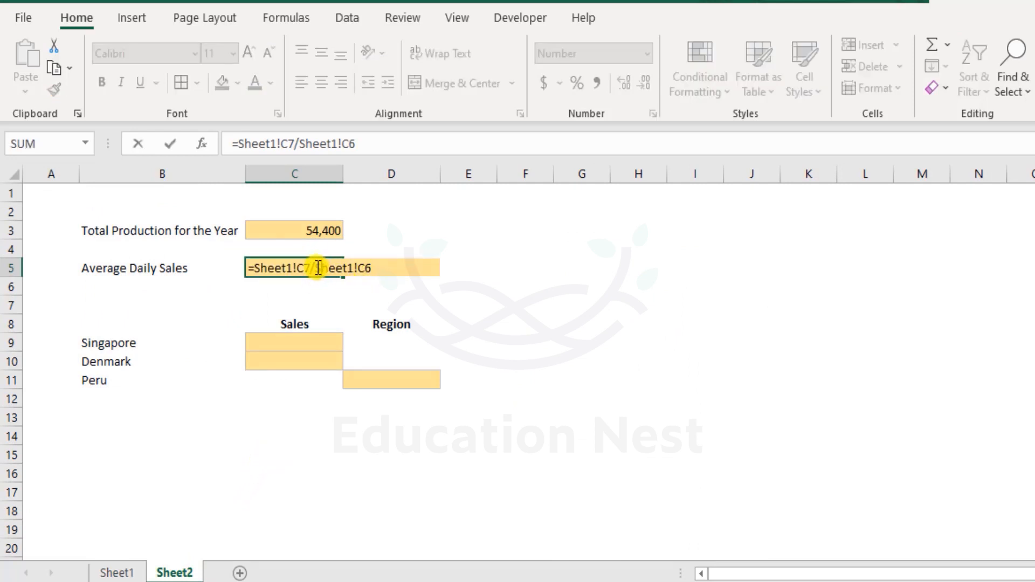
drag(316, 268, 485, 254)
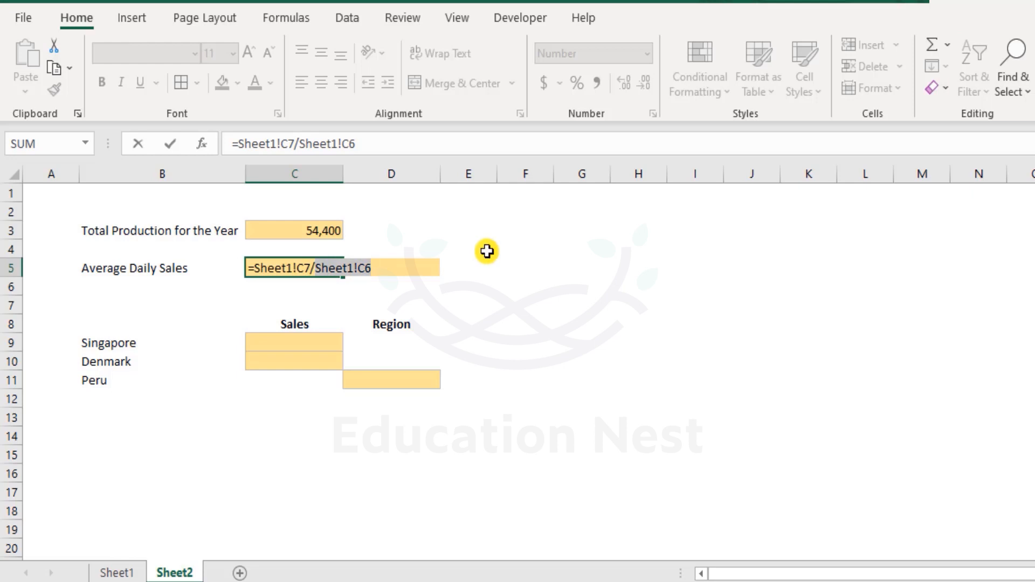
text(340)
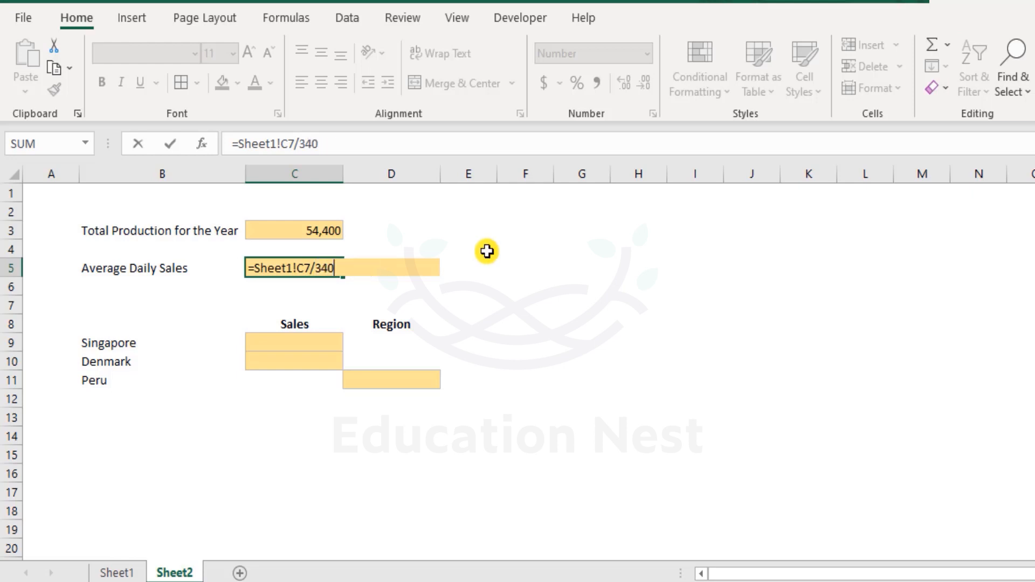
key(Return)
key(Up)
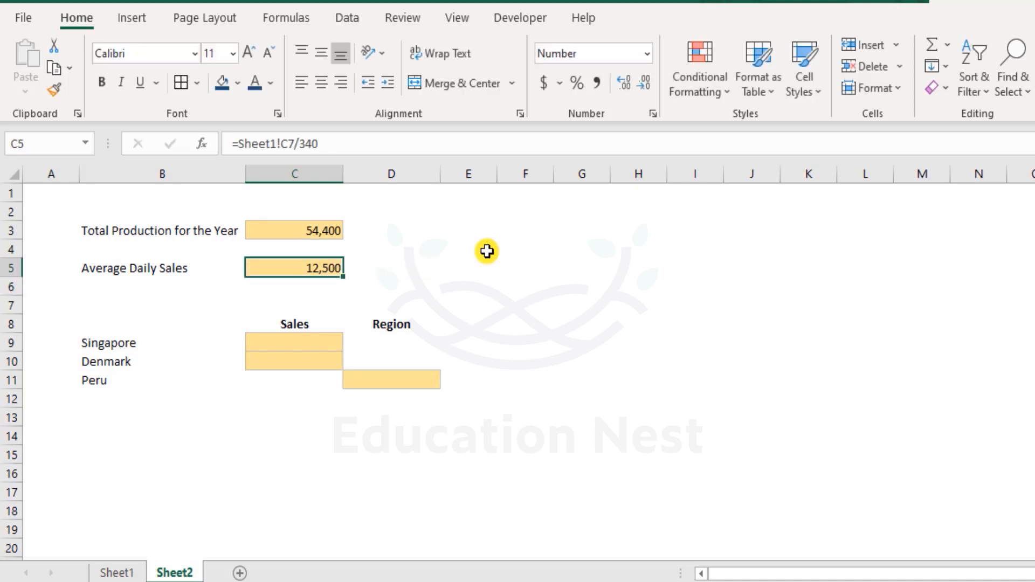
key(F2)
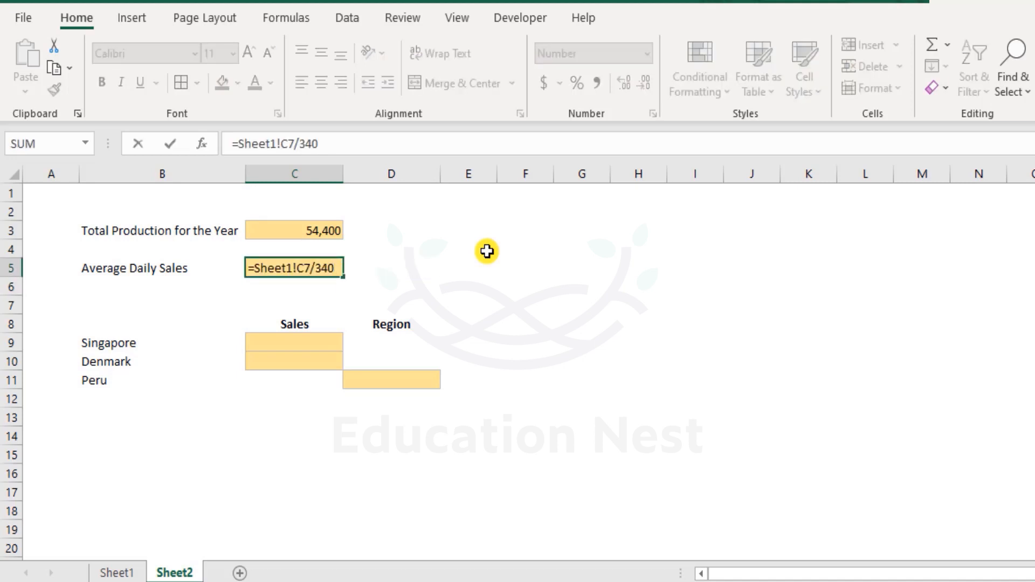
key(Escape)
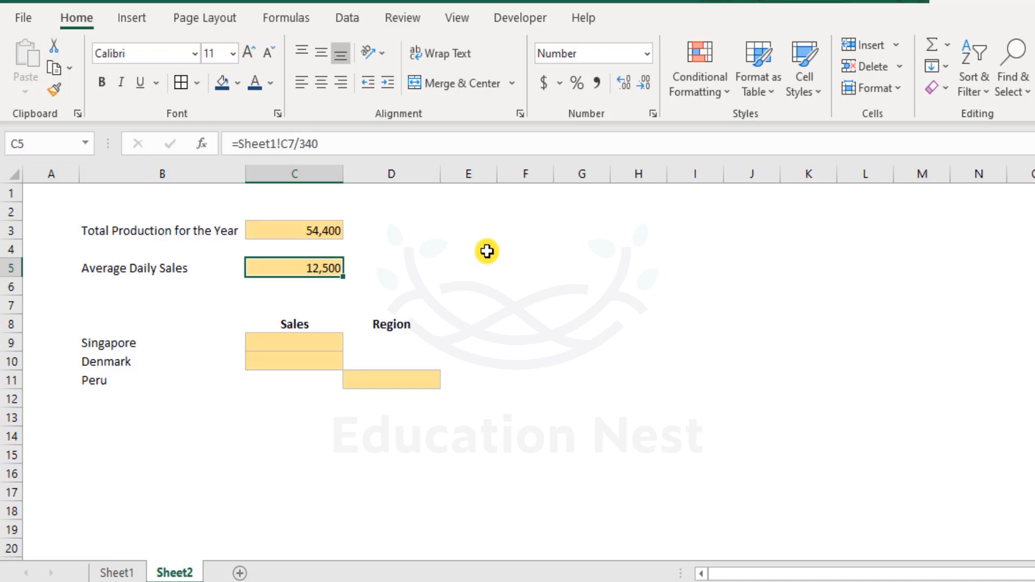
key(ctrl+Page_Up)
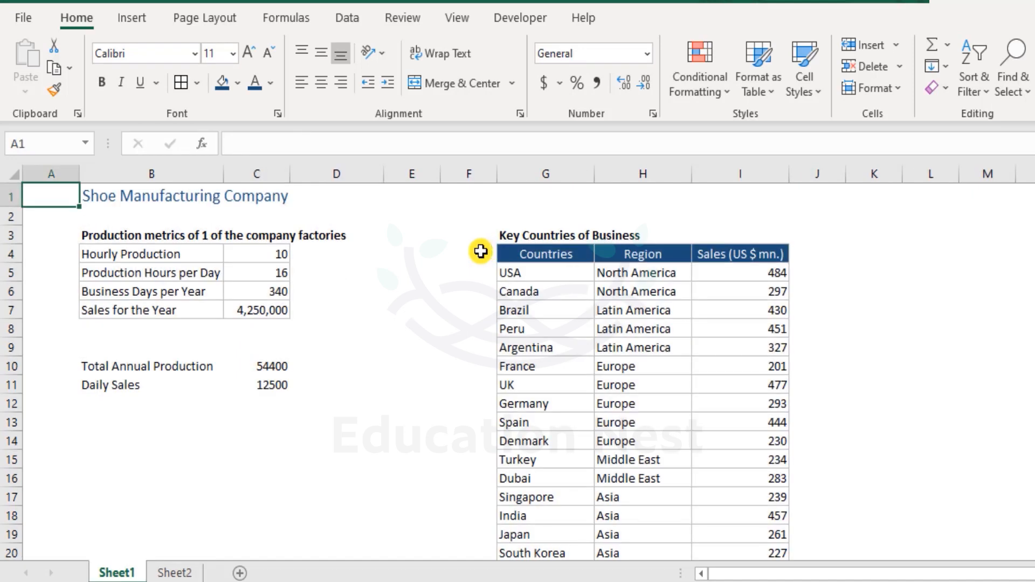
Change Business Days per Year in Sheet1 cell C6 to 350
click(263, 291)
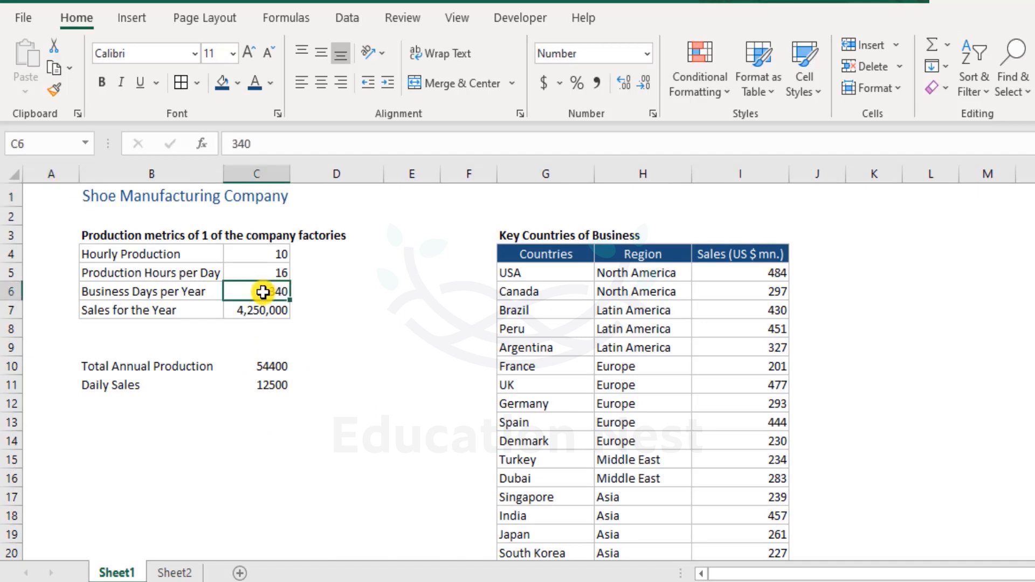
text(3)
key(Return)
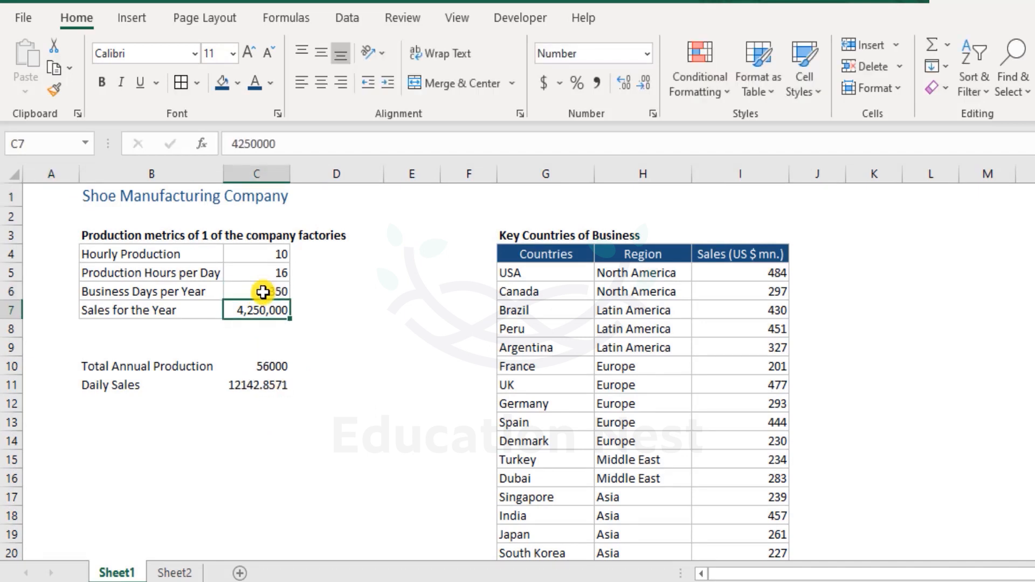
Examine the Sheet2 formulas in C5 and C3, and compare them with the Total Annual Production formula in Sheet1 cell C10
key(ctrl+Page_Down)
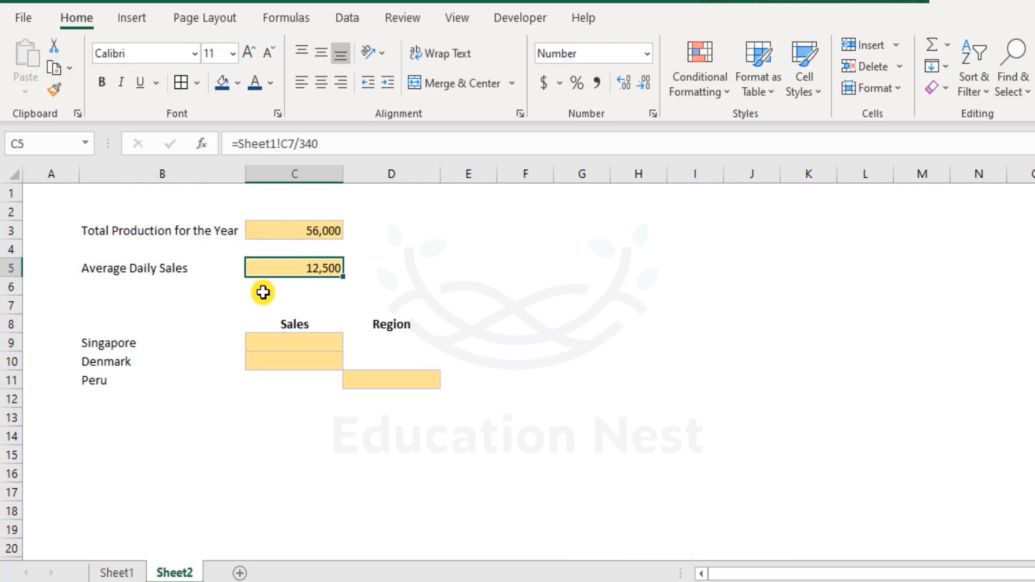
key(F2)
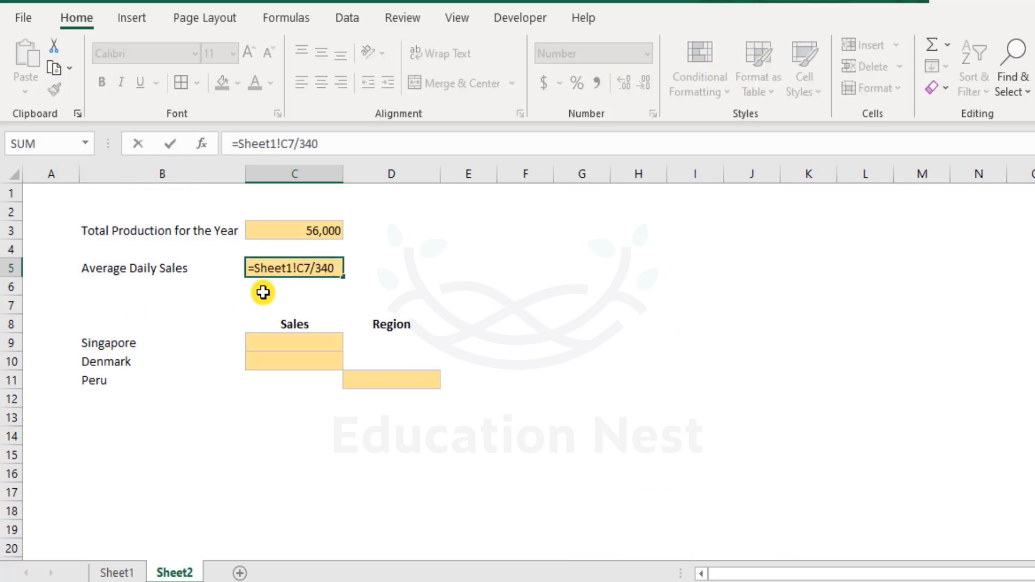
key(Escape)
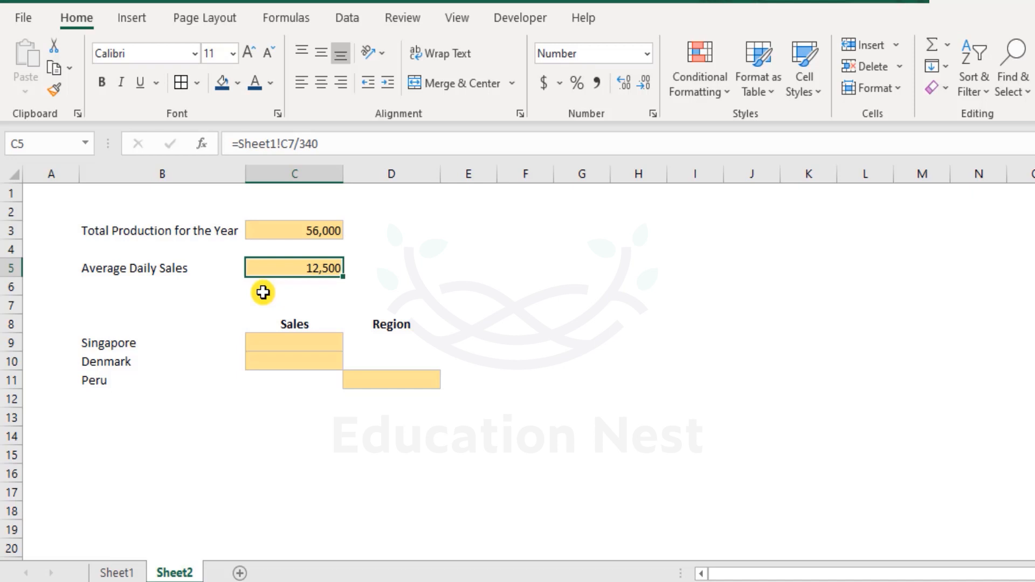
click(308, 230)
key(F2)
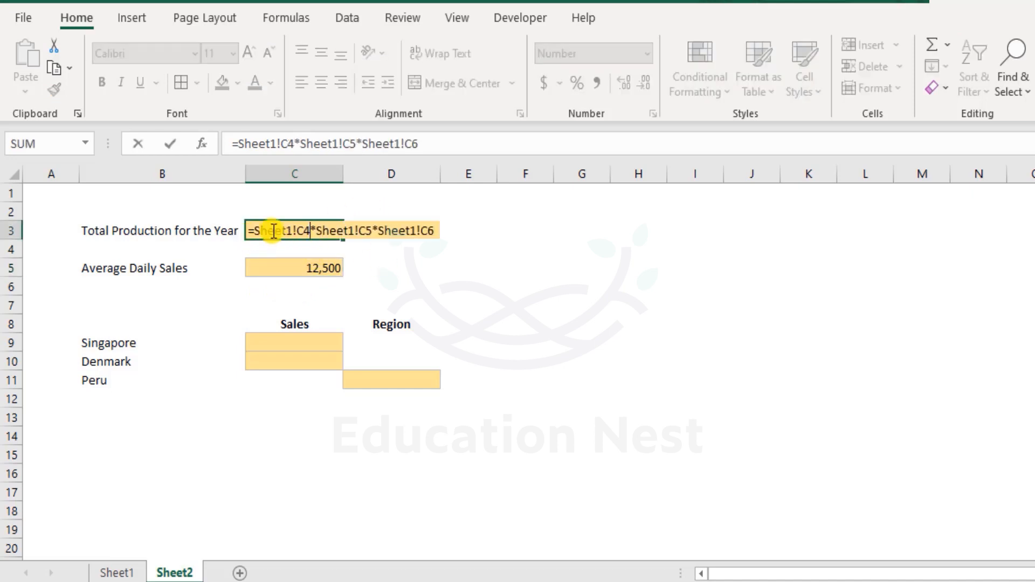
key(Escape)
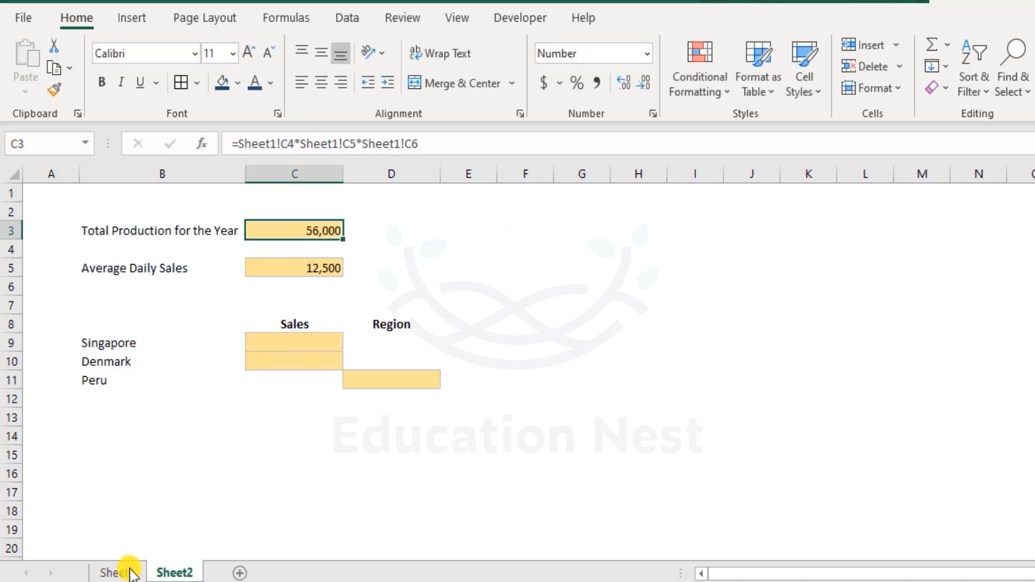
click(128, 574)
double_click(270, 366)
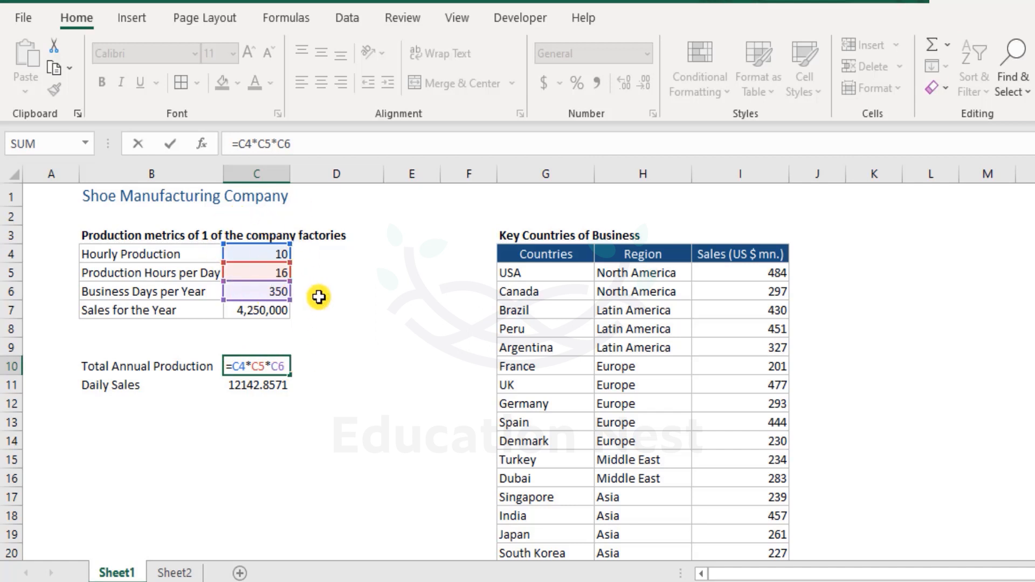
key(ctrl+Return)
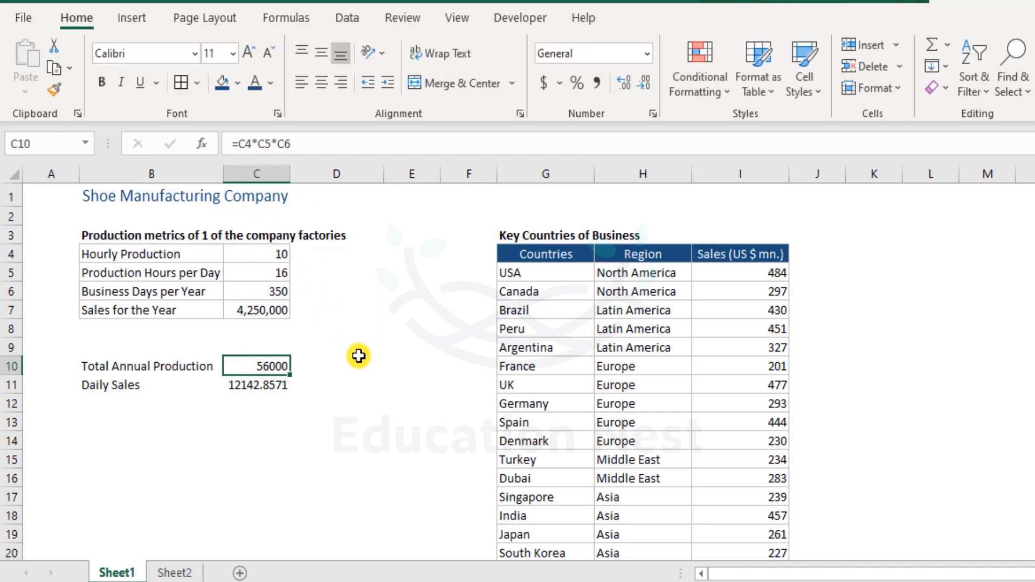
Calculate annual production in the distant Sheet1 cell D85 with the formula =C4*C5*C6
scroll(358, 356, down, 15)
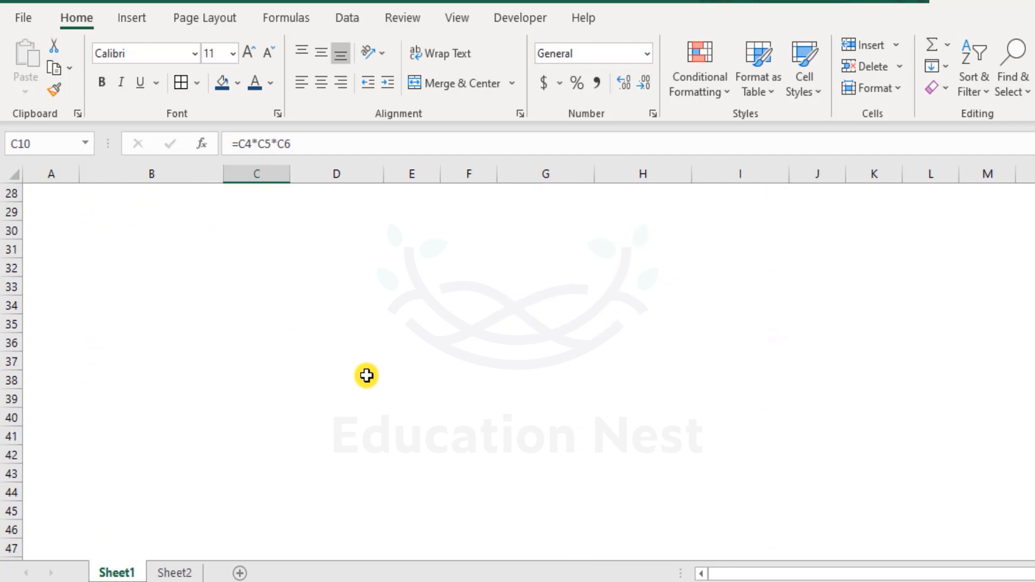
scroll(367, 381, down, 6)
click(351, 472)
scroll(402, 471, down, 5)
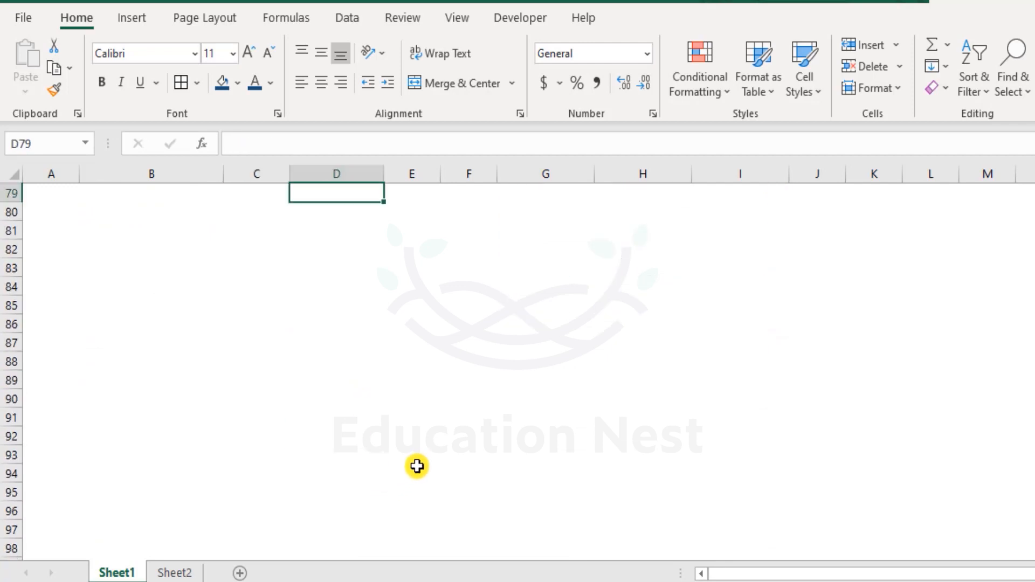
click(333, 308)
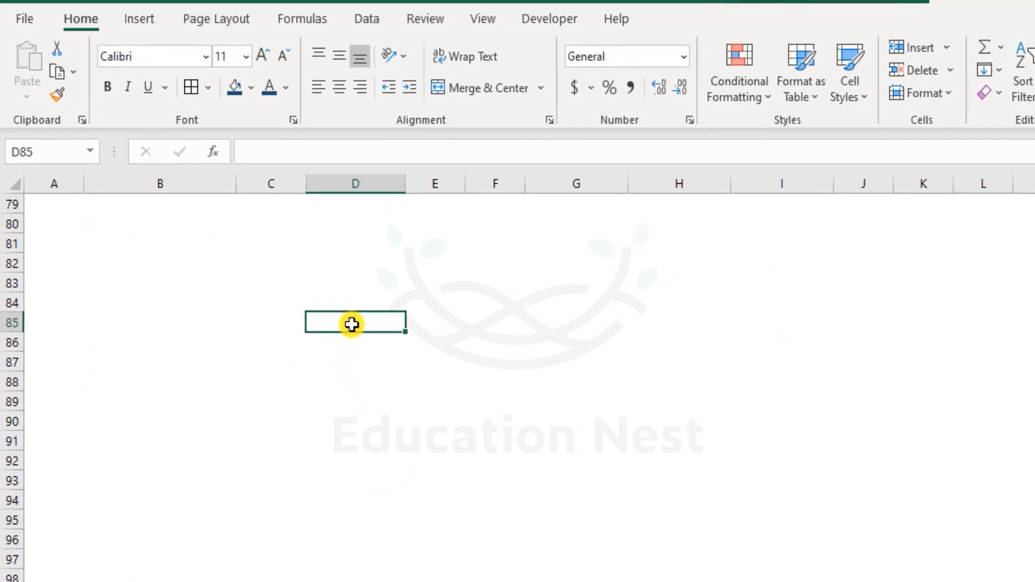
text(C4*C5*C6)
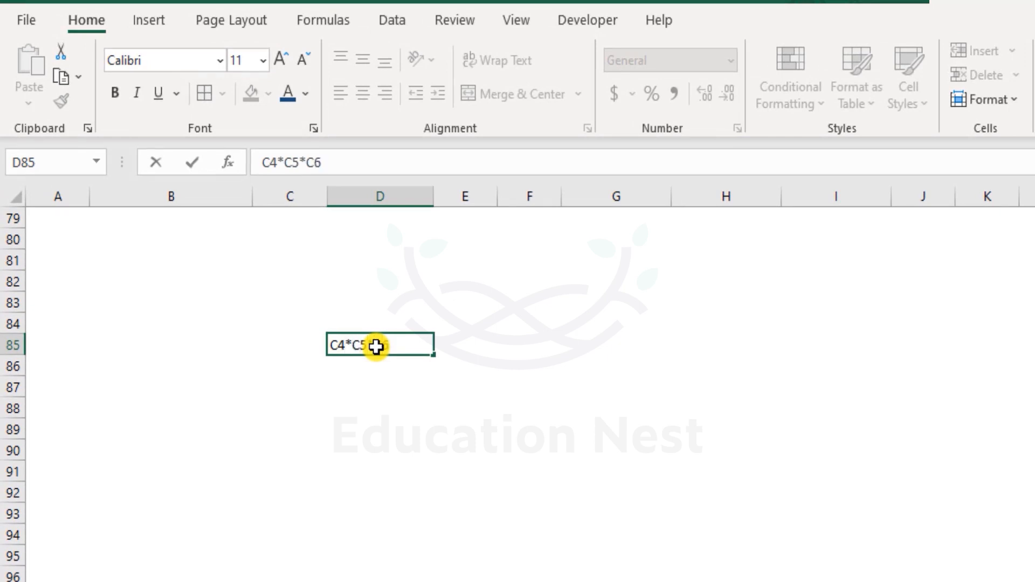
key(Return)
double_click(338, 345)
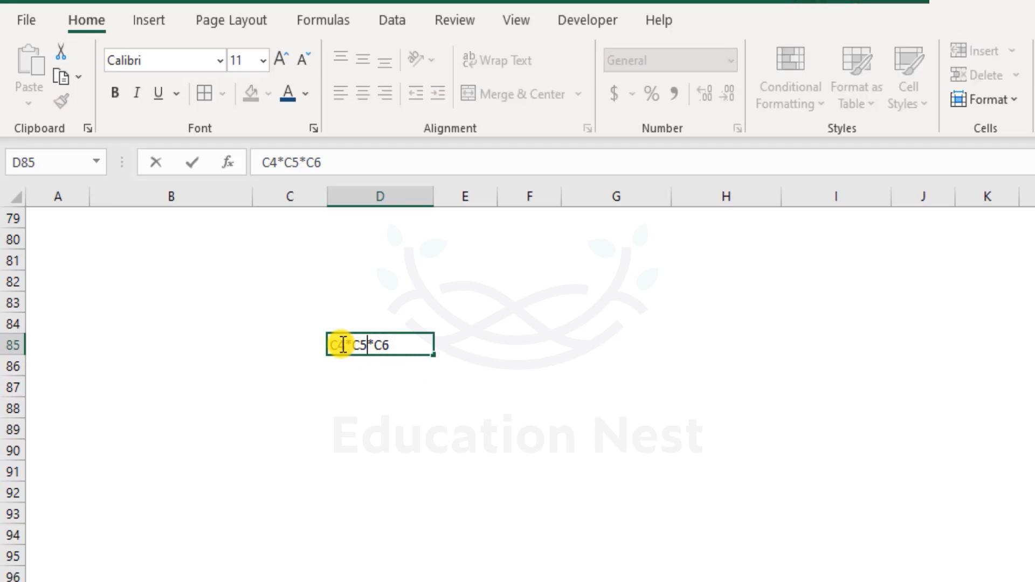
key(Return)
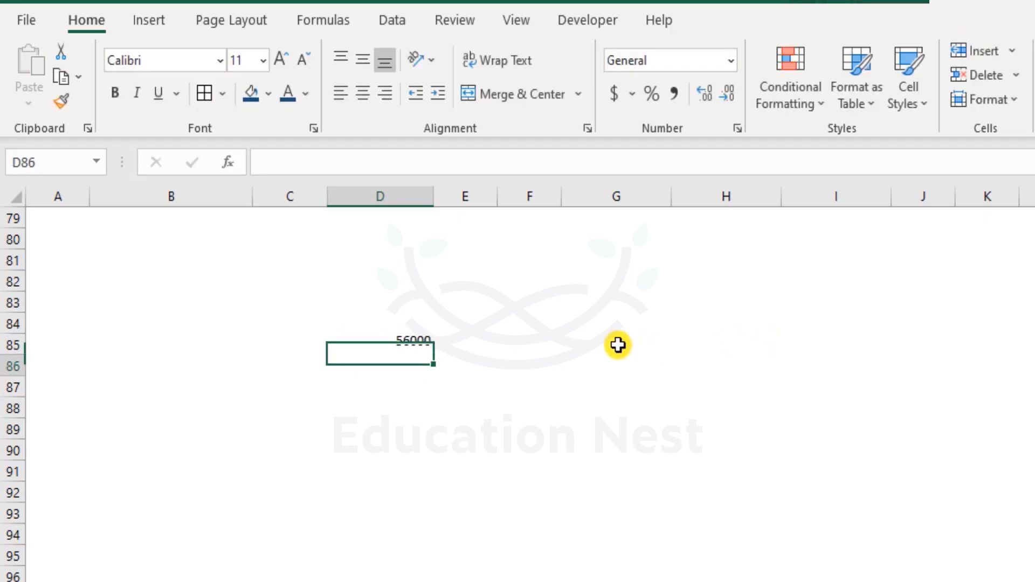
Label the calculated value by entering Annual Production in the adjacent cell C85
click(297, 344)
text(Total)
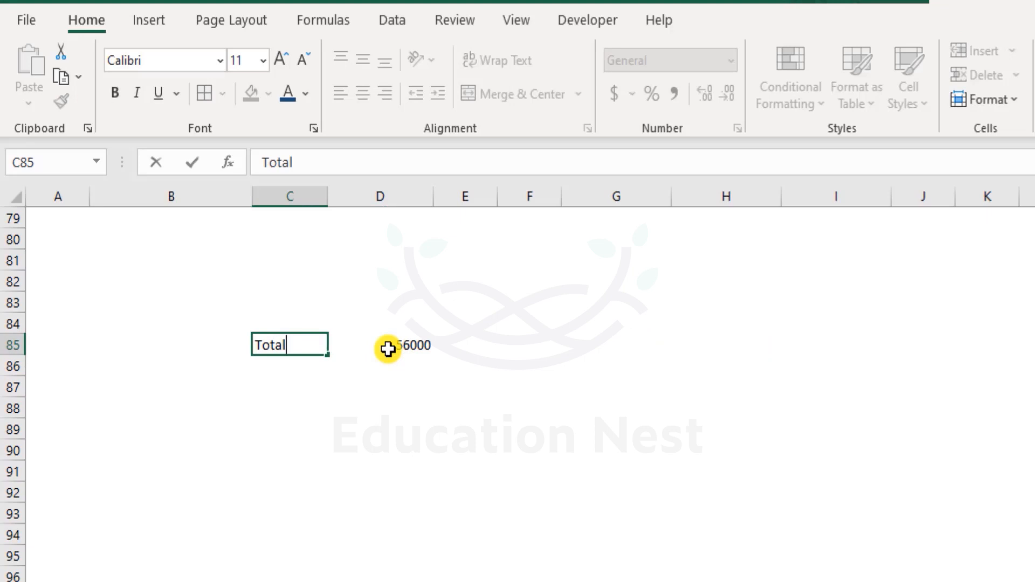
key(BackSpace)
key(BackSpace)
key(BackSpace)
key(BackSpace)
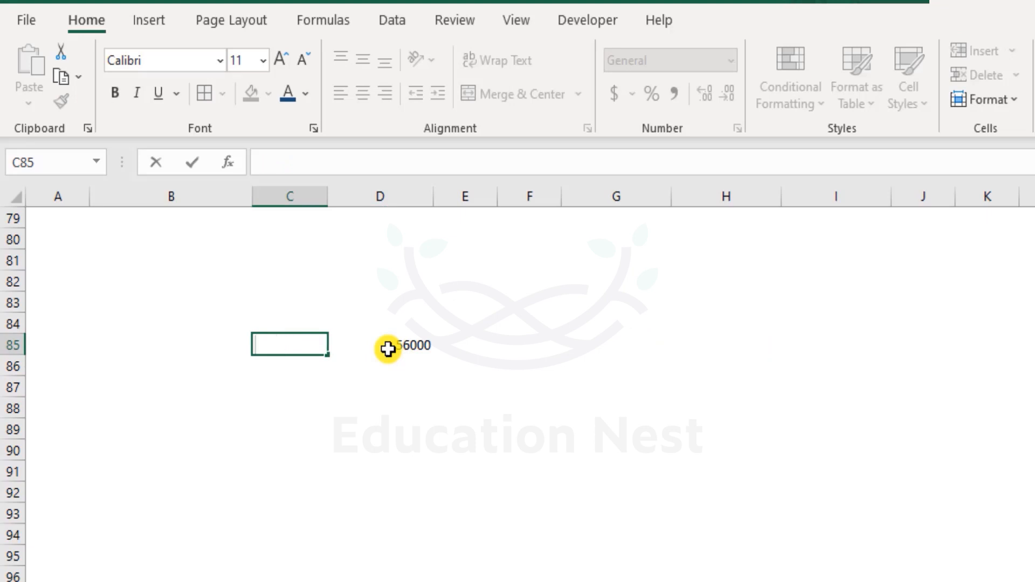
text(Annual Production)
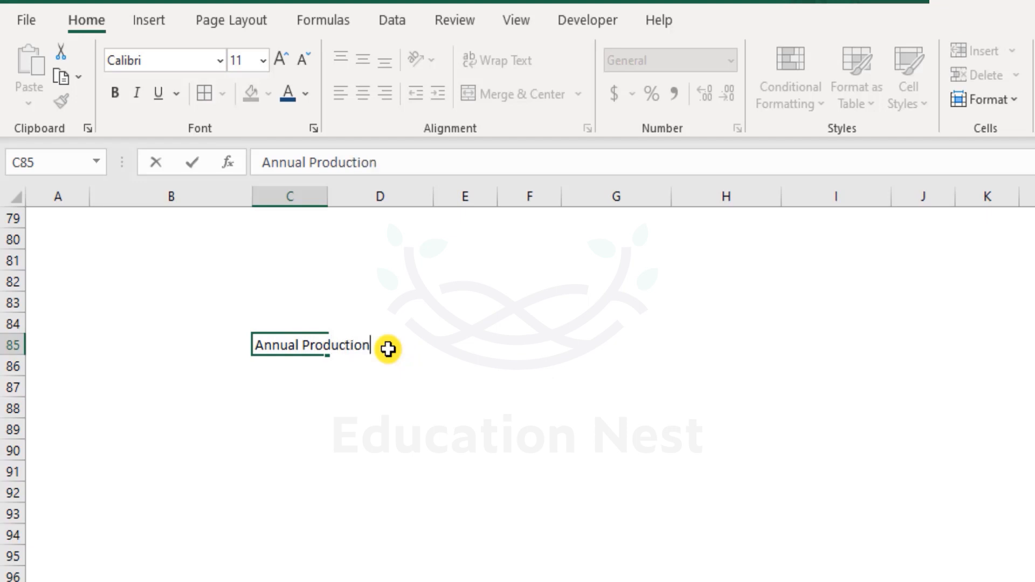
key(Return)
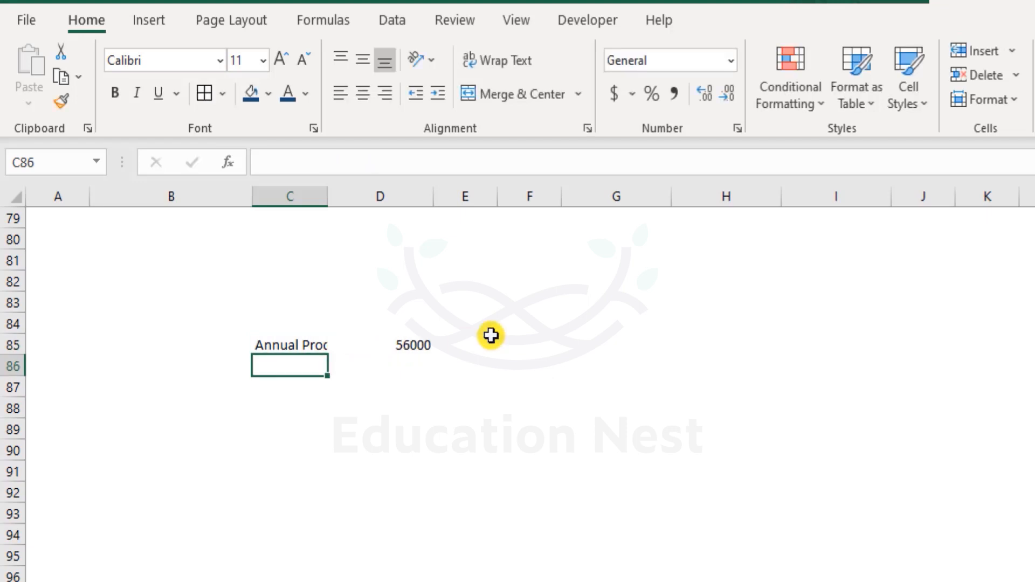
Examine the D85 formula beside its label and trace its references back to the production metrics at the start of Sheet1
click(398, 348)
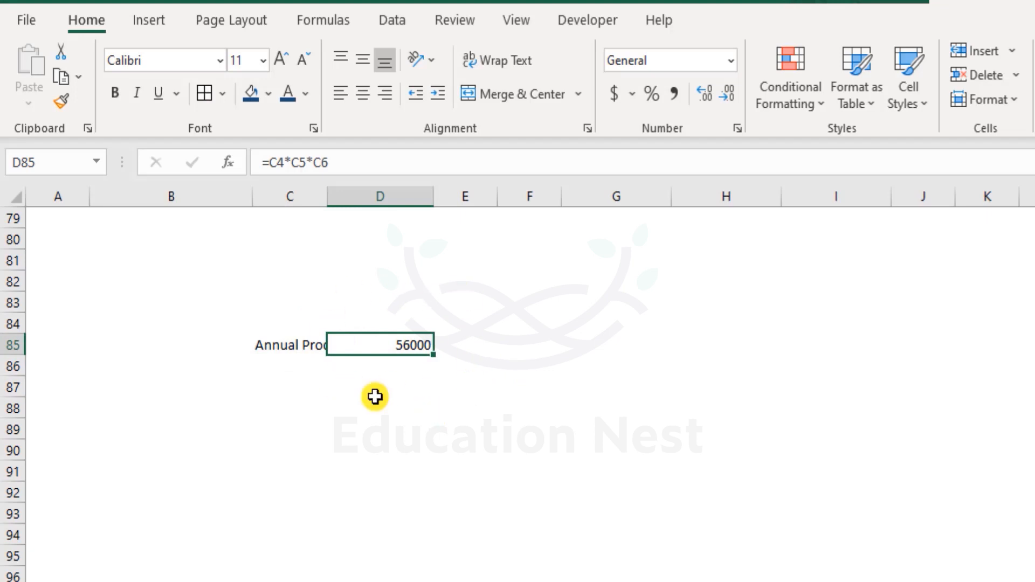
click(285, 338)
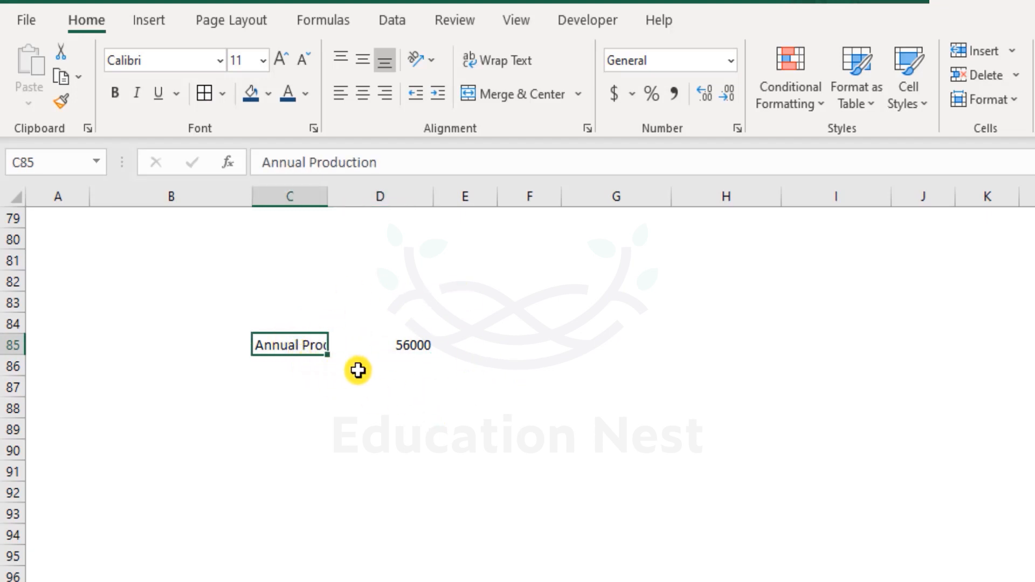
click(402, 343)
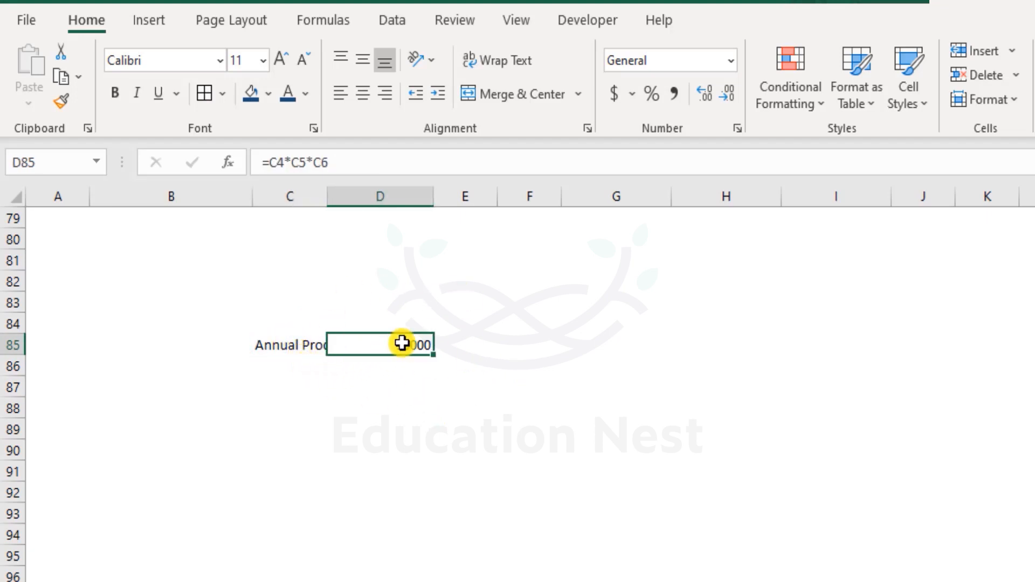
scroll(509, 469, up, 3)
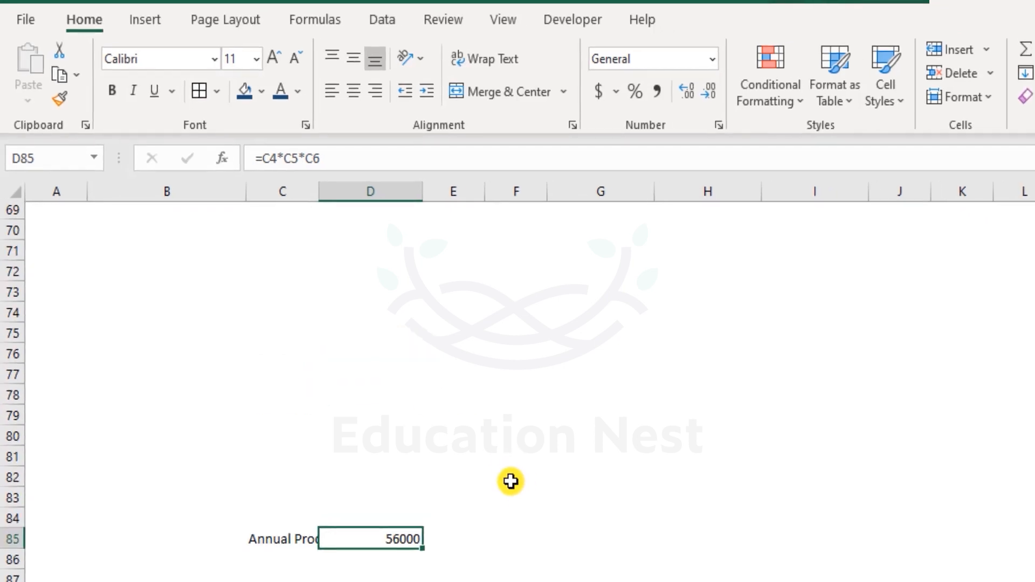
scroll(510, 482, up, 20)
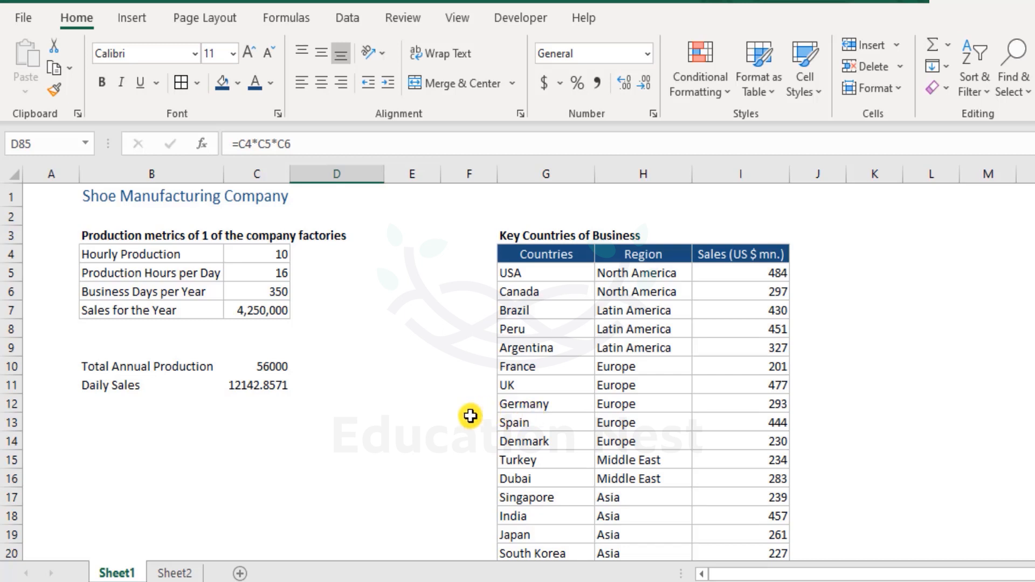
Undo the label and formula entries in C85 and D85, and return to the production metrics
scroll(461, 435, down, 13)
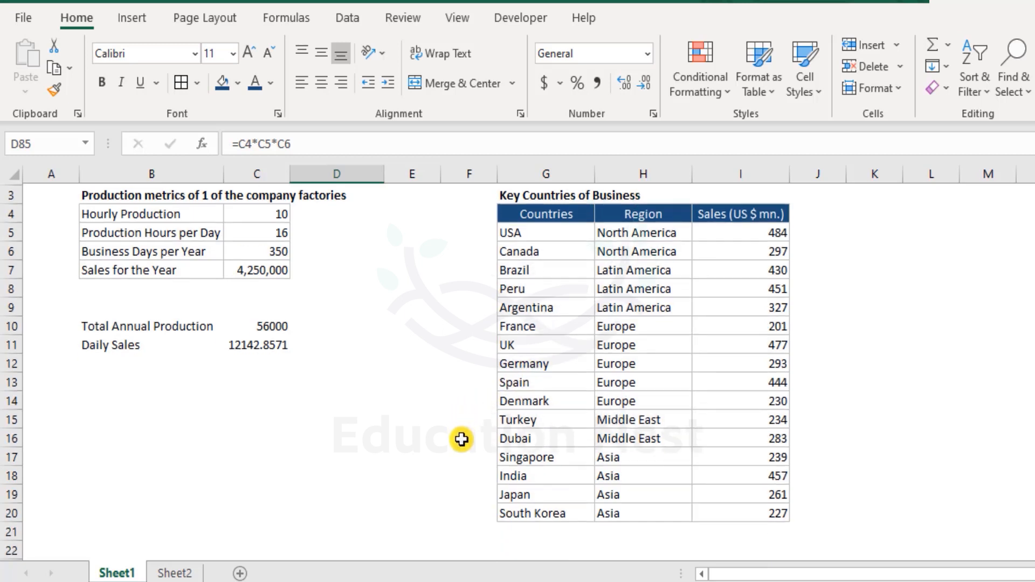
scroll(461, 439, down, 13)
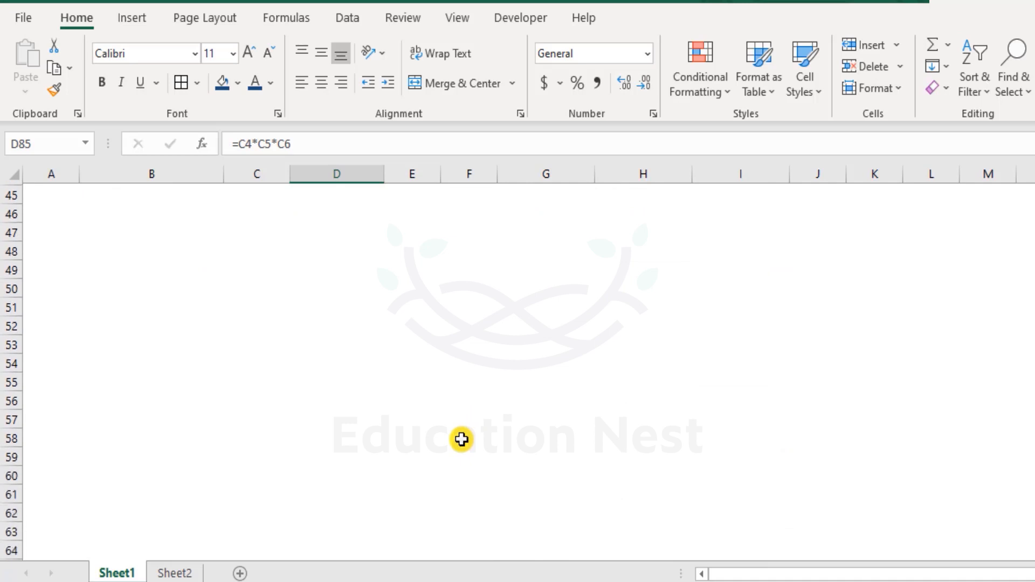
key(ctrl+z)
key(ctrl+z)
key(ctrl+z)
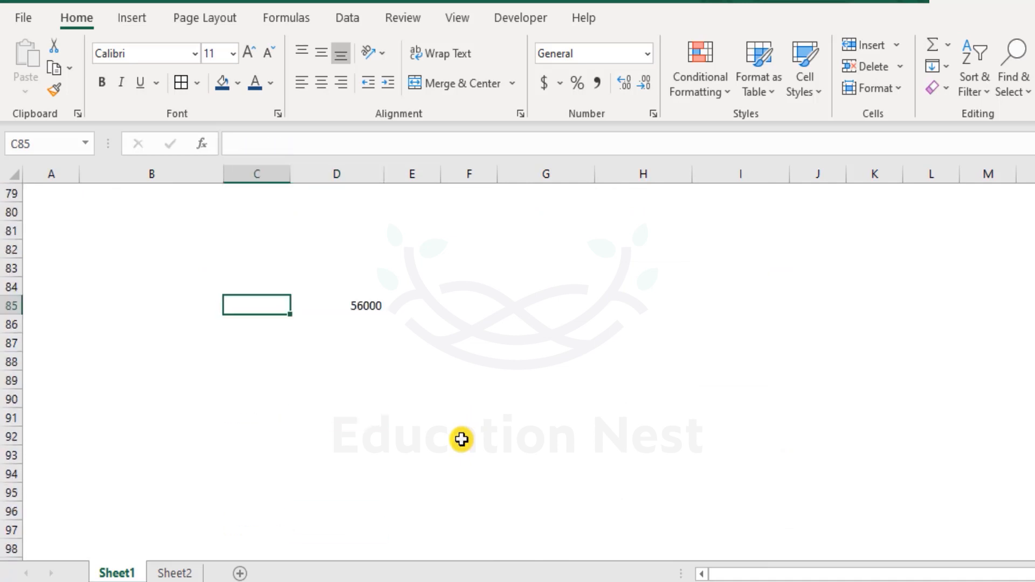
scroll(460, 439, up, 20)
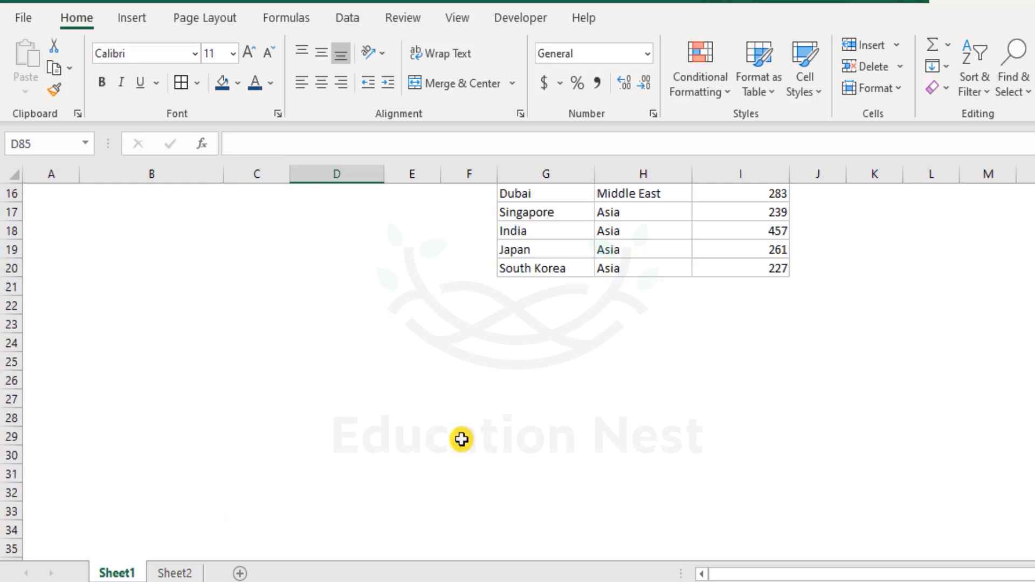
scroll(461, 439, up, 5)
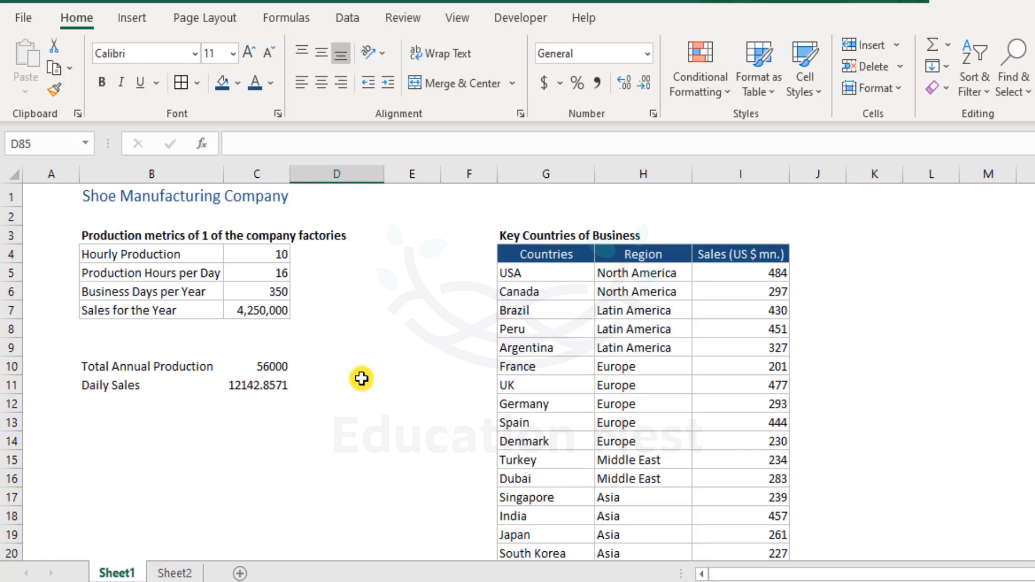
Enter HoursPerDay as the name for the Production Hours per Day value in cell C5
click(168, 276)
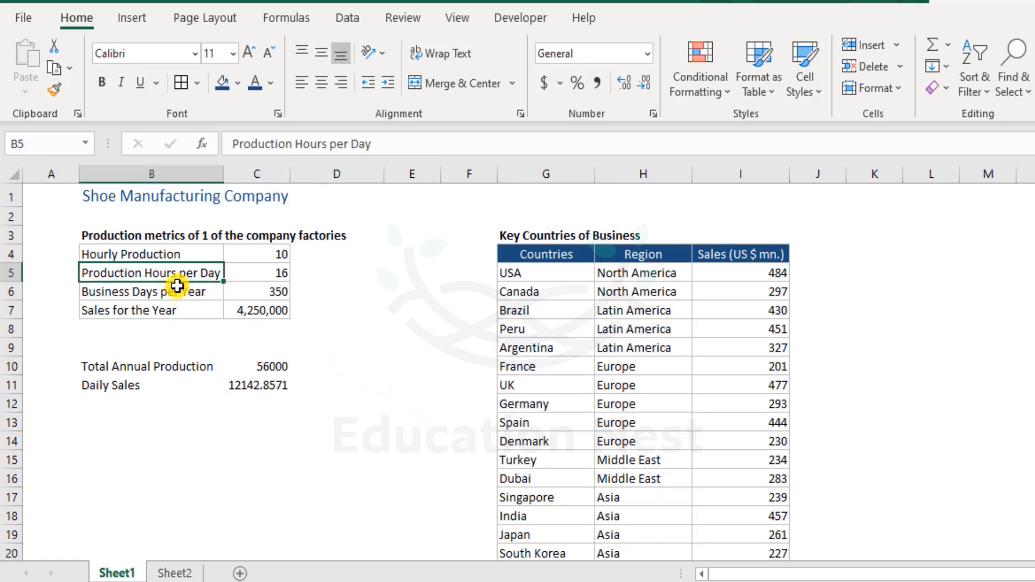
click(264, 274)
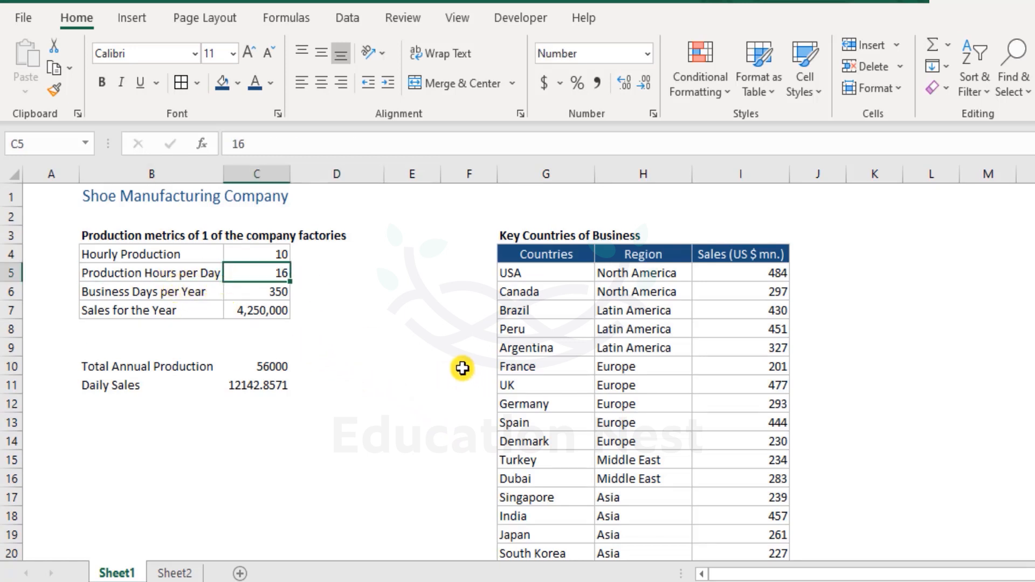
click(54, 145)
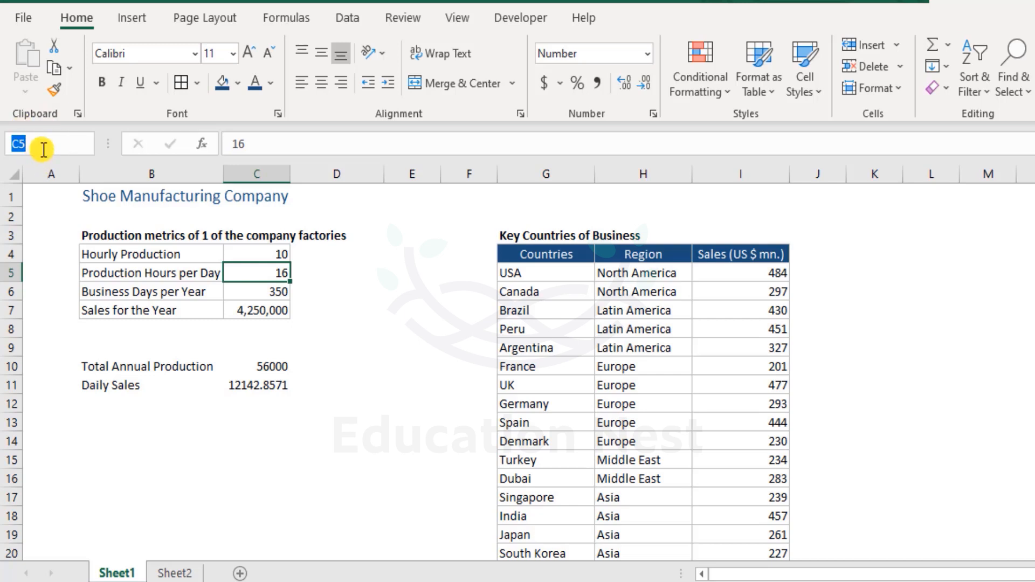
key(BackSpace)
text(Hour)
text(sPerDay)
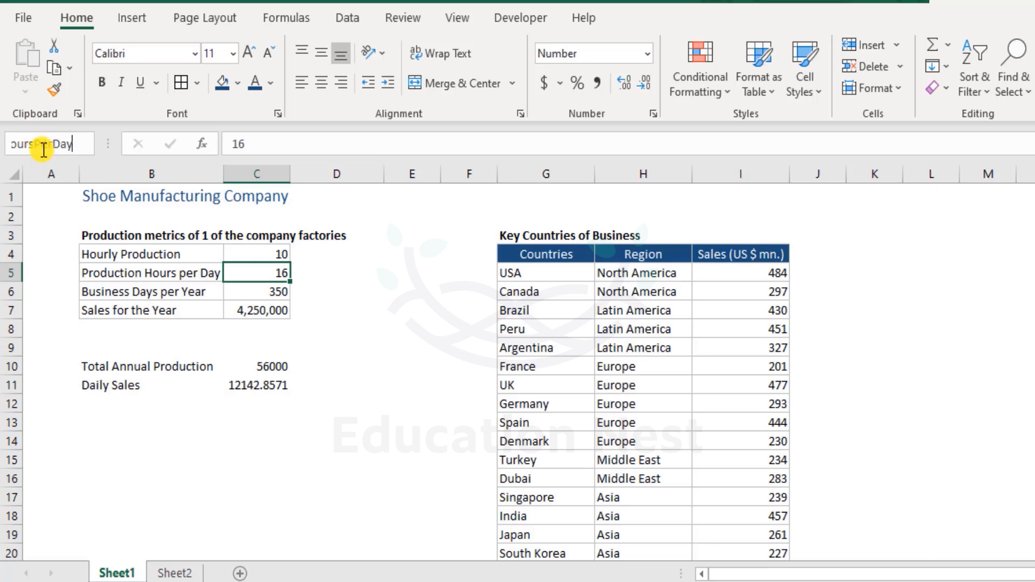
Separate the words of the name for C5 with underscores so that it reads Hours_Per_Day
key(Left)
key(Left)
key(Left)
key(Left)
key(Left)
key(Left)
text(_)
key(Right)
key(Right)
text(_)
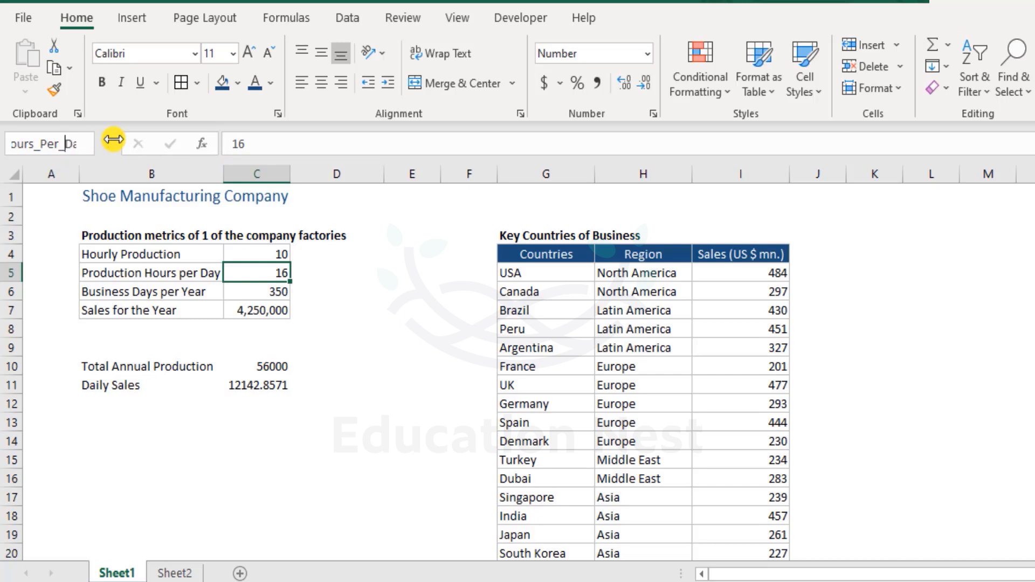
Take the underscores out of the name being entered for C5 and try to apply it to the cell
key(BackSpace)
key(Left)
key(Left)
key(Left)
key(Left)
key(BackSpace)
key(Return)
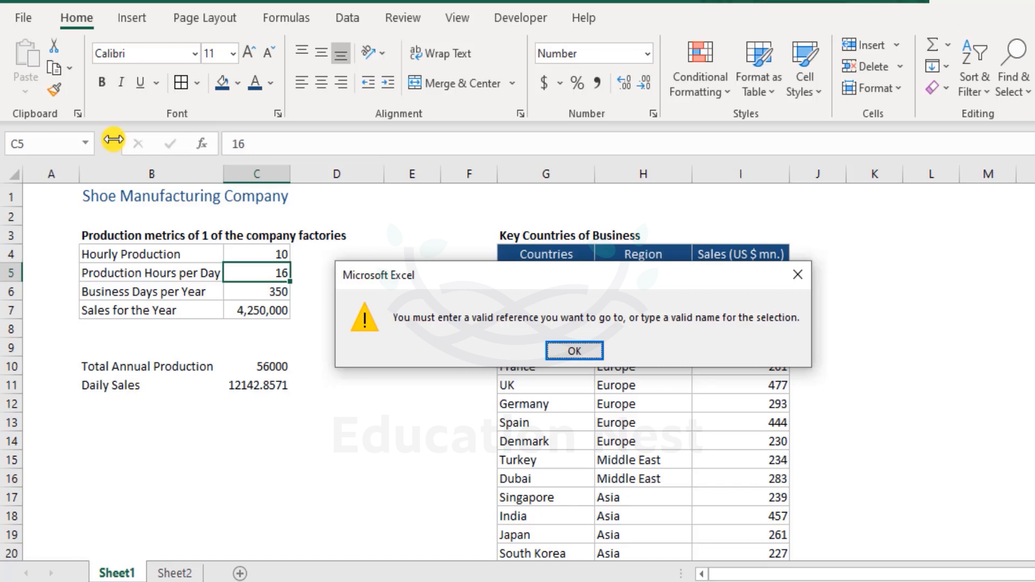
Dismiss the invalid name warning and enter HoursPerDay again as the name for cell C5
key(Return)
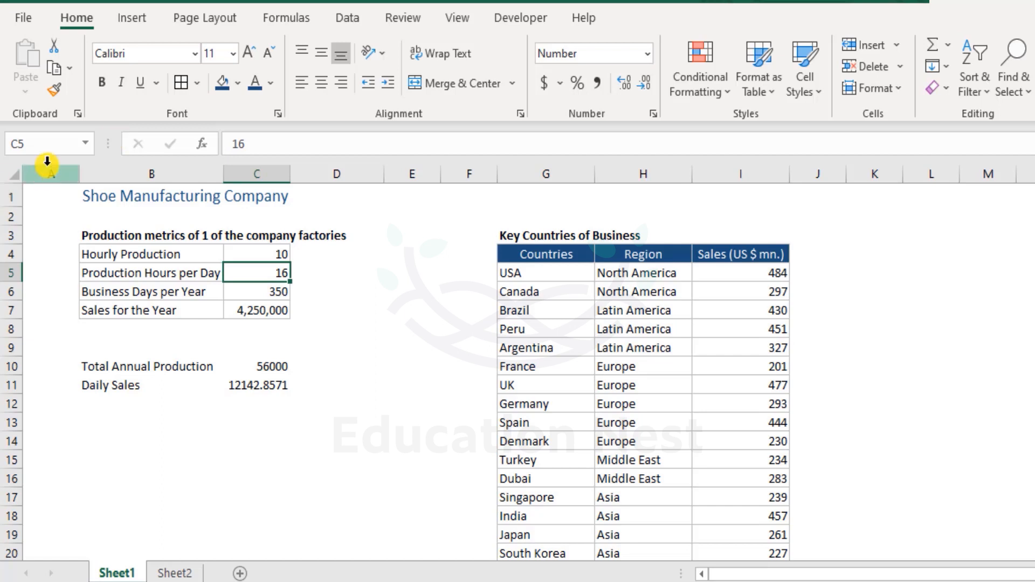
click(66, 139)
text(Hou)
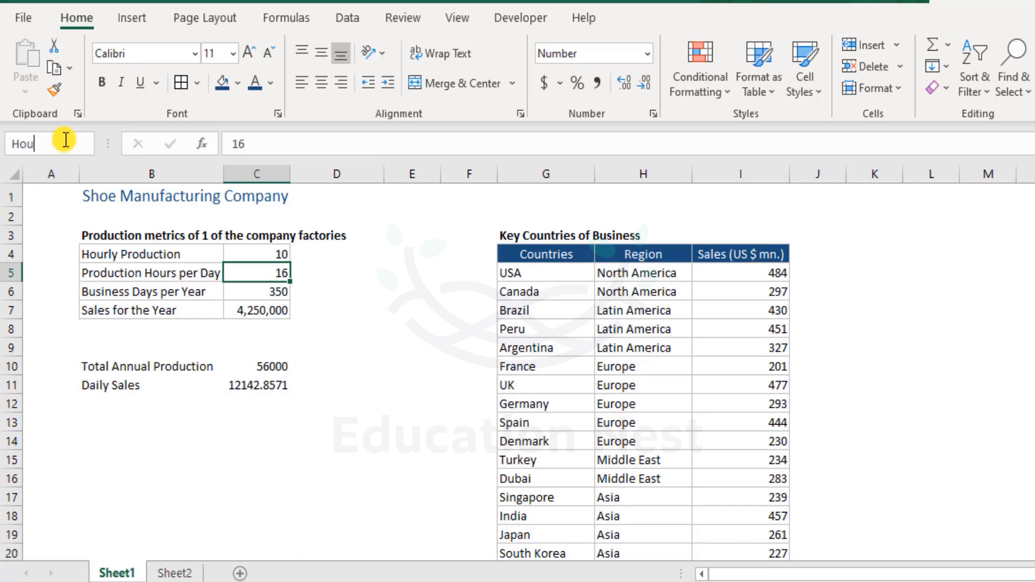
text(rsPerDay)
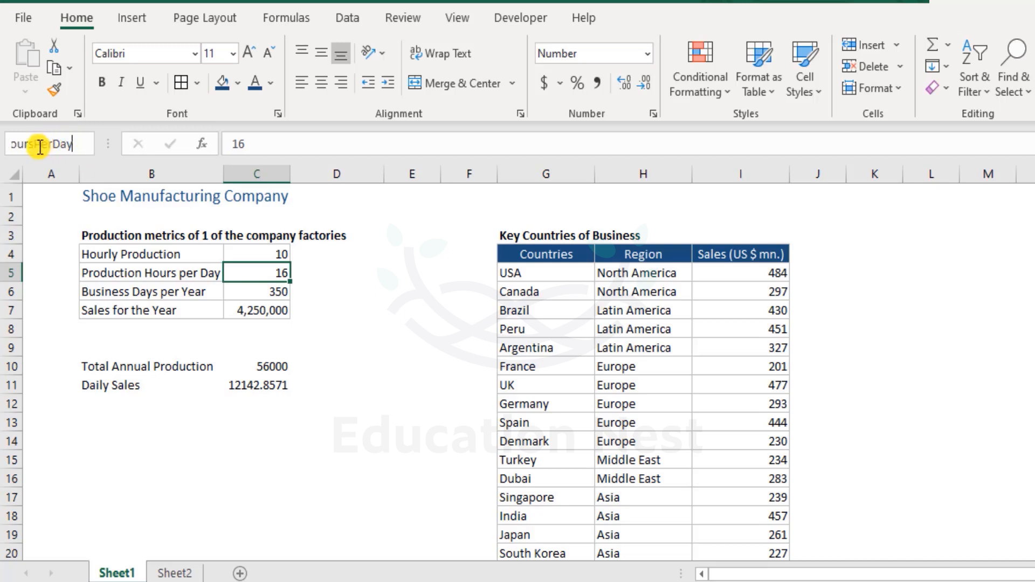
drag(36, 145, 8, 144)
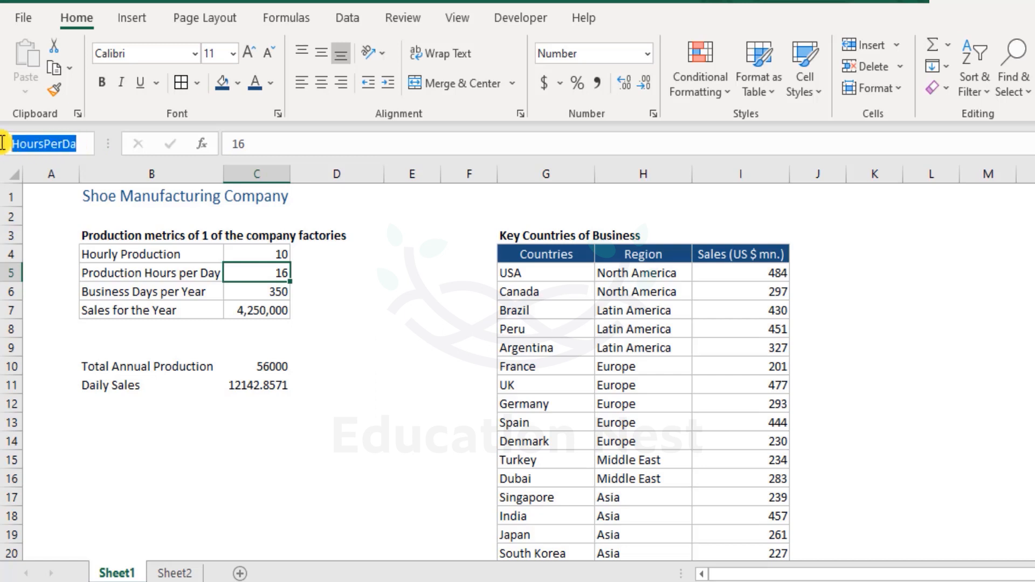
Insert underscores between the words of the name being entered for C5, giving Hours_Per_Day
click(43, 144)
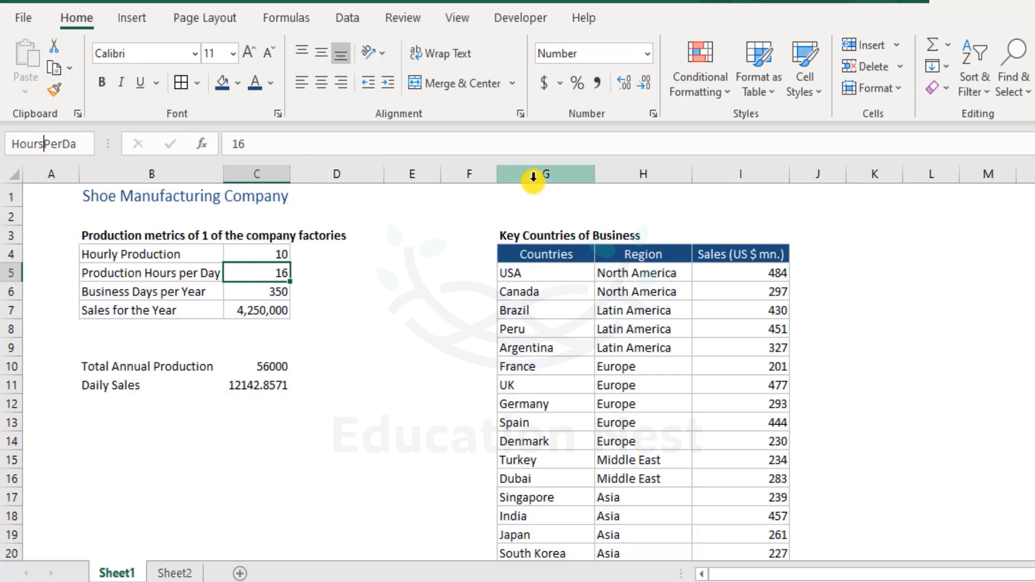
text(_)
key(Right)
key(Right)
key(Right)
text(_)
key(Right)
key(Right)
key(Right)
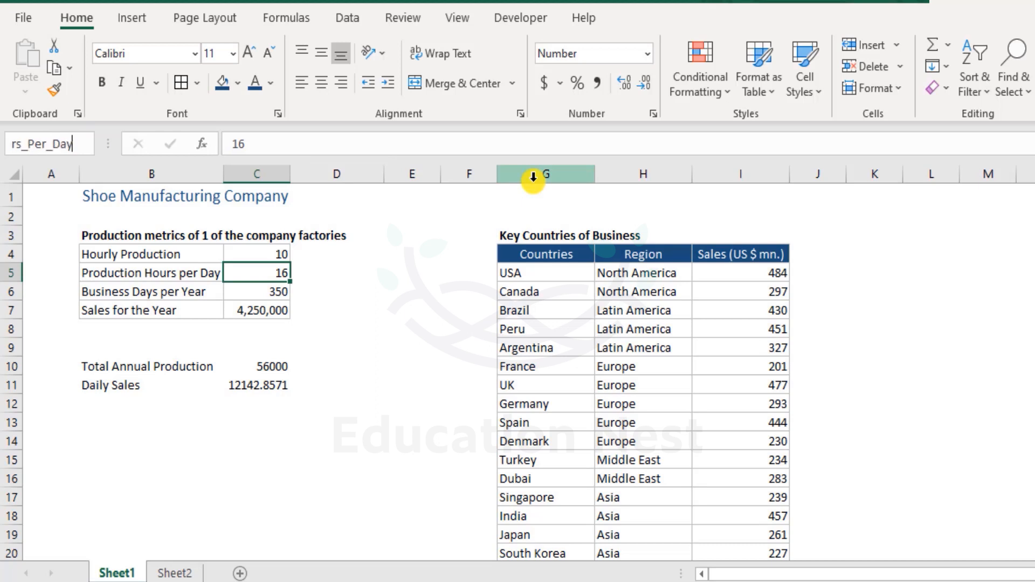
Remove both underscores and apply HoursPerDay as the name of the Production Hours per Day cell C5
key(BackSpace)
key(Left)
key(Left)
key(Left)
key(BackSpace)
key(Home)
key(Return)
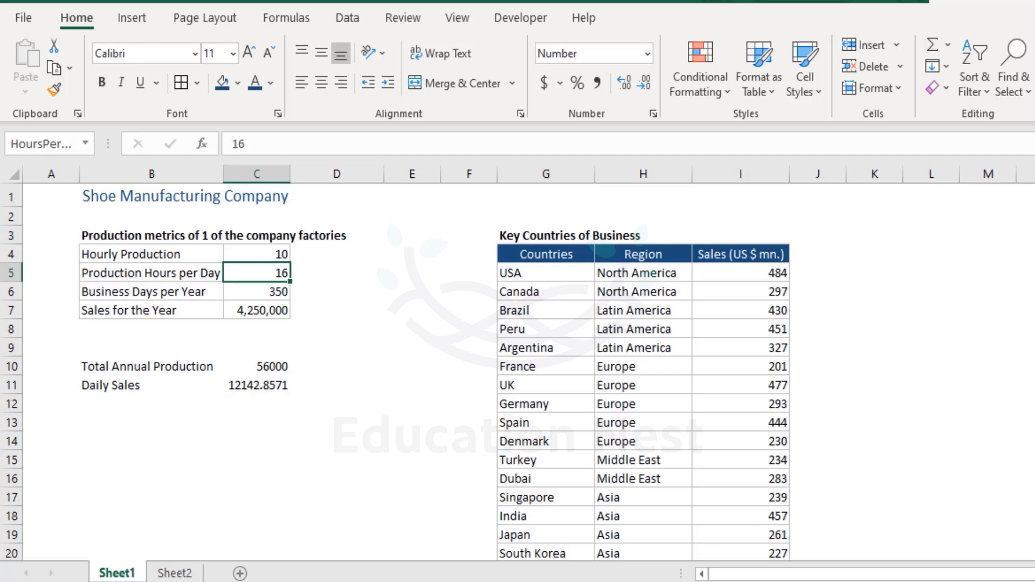
Compare how the unnamed Hourly Production cell C4 and the named cell C5 are identified
click(389, 277)
click(271, 261)
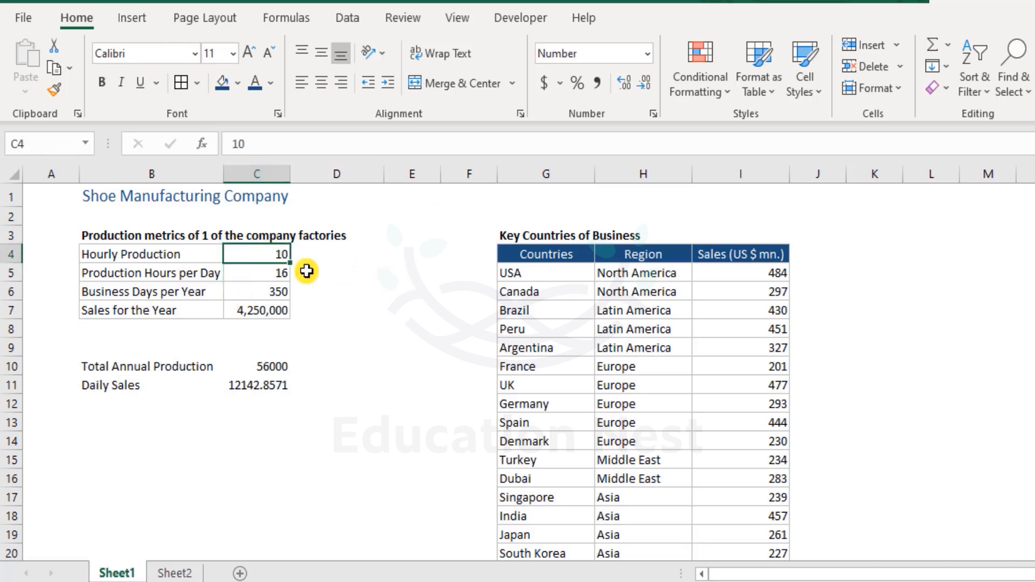
click(270, 274)
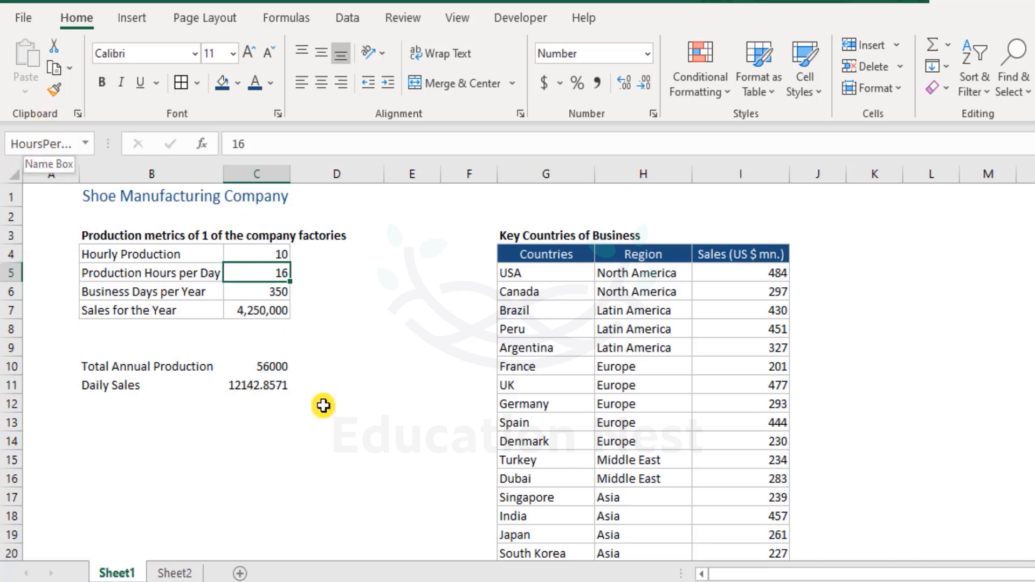
Name the Business Days per Year cell C6 DaysInYear and reselect the cell to check its name
click(285, 293)
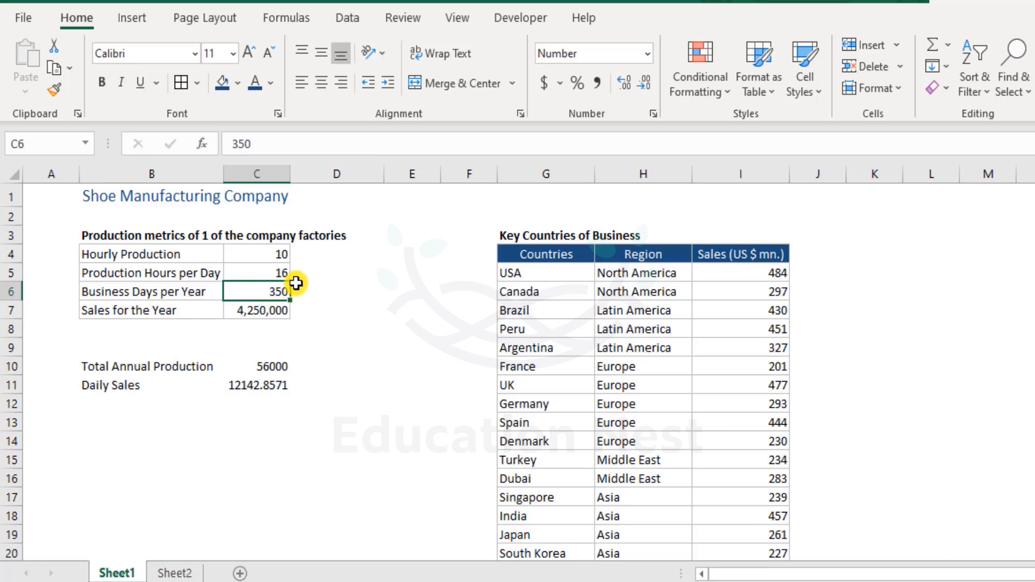
click(43, 143)
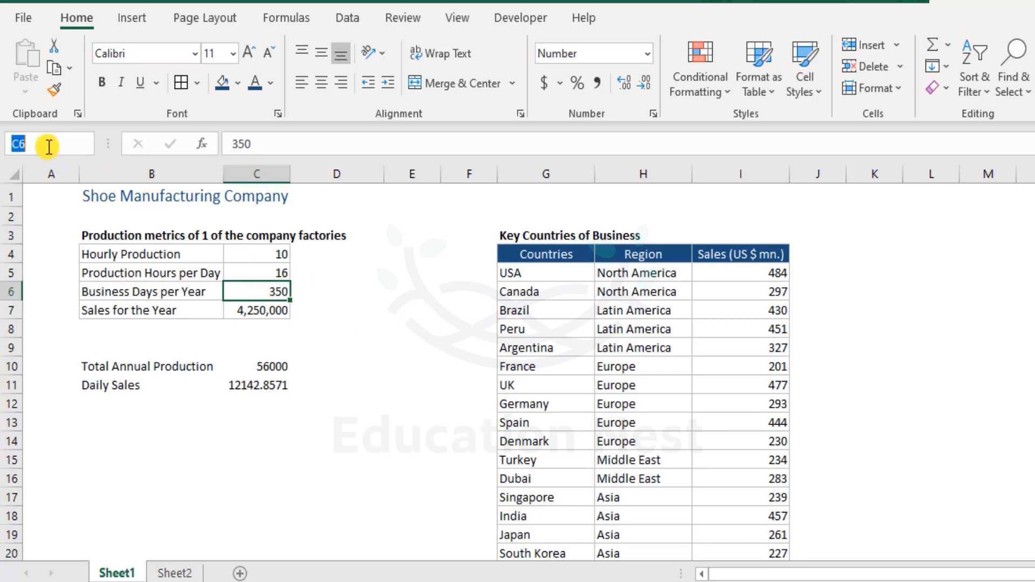
text(Da)
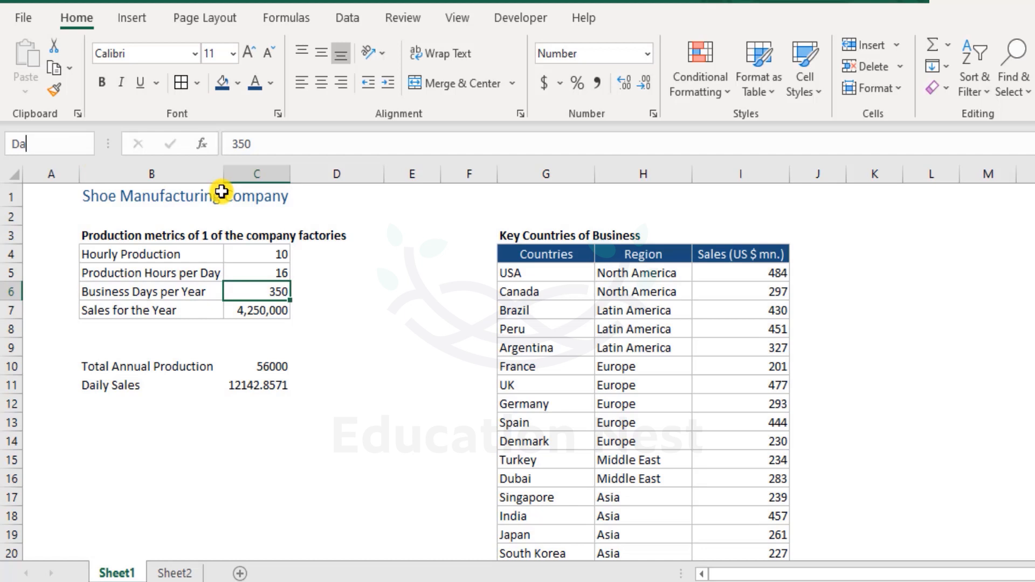
text(ysInYear)
key(Return)
key(Left)
key(Left)
key(Right)
key(Right)
key(Left)
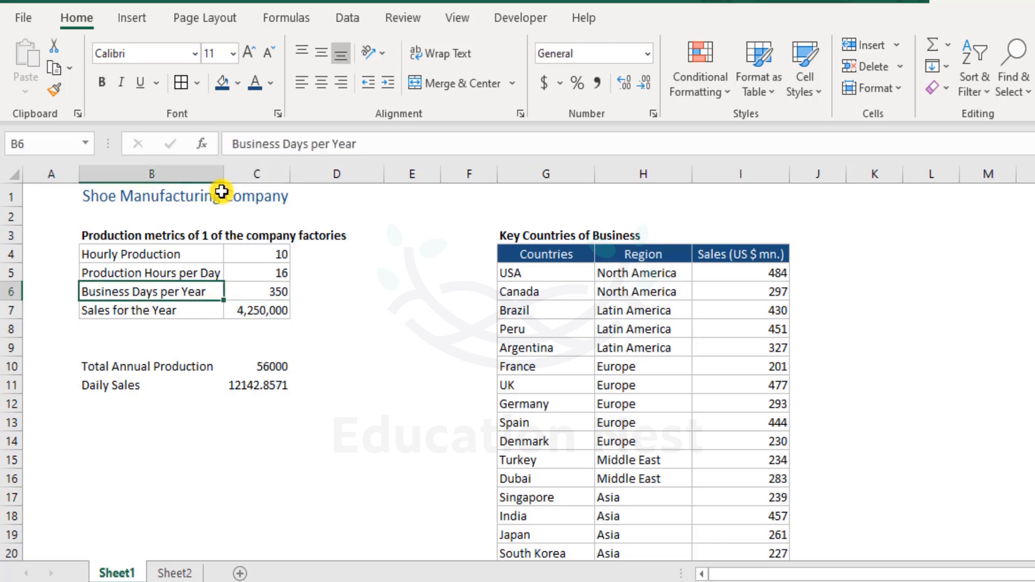
key(Right)
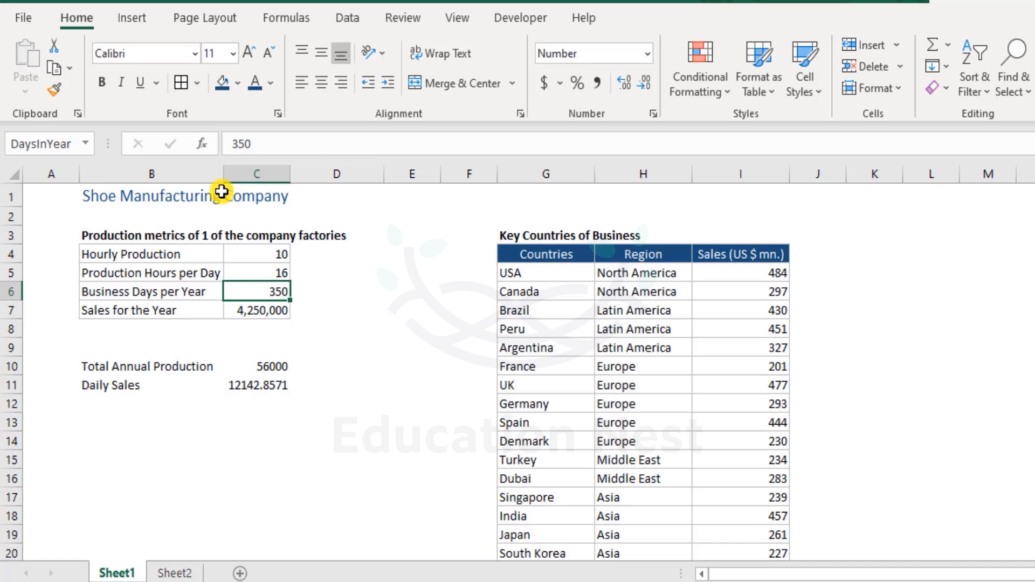
Inspect the cell references used in the Total Annual Production formula in C10
key(Down)
key(Down)
key(Down)
key(Down)
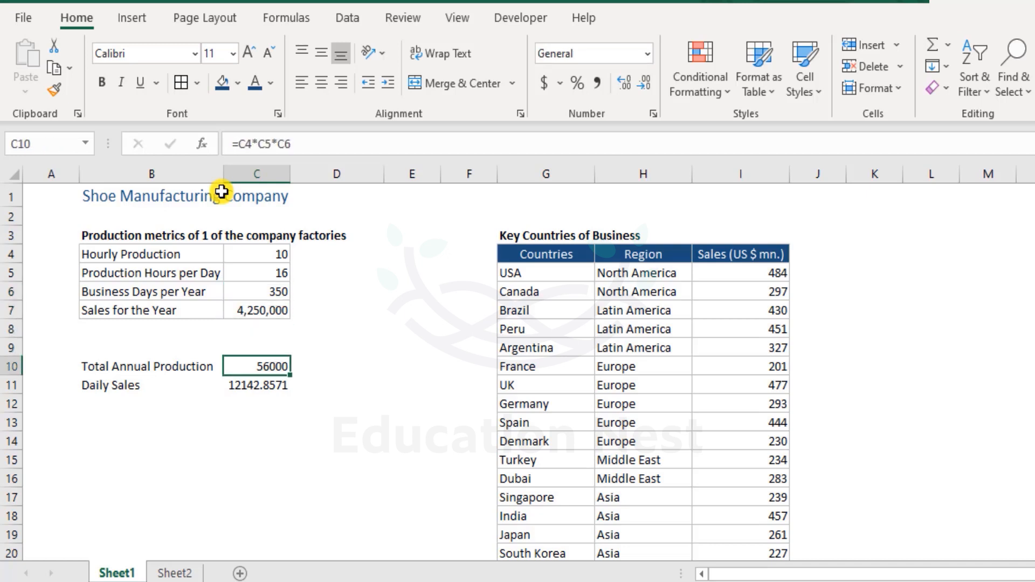
key(F2)
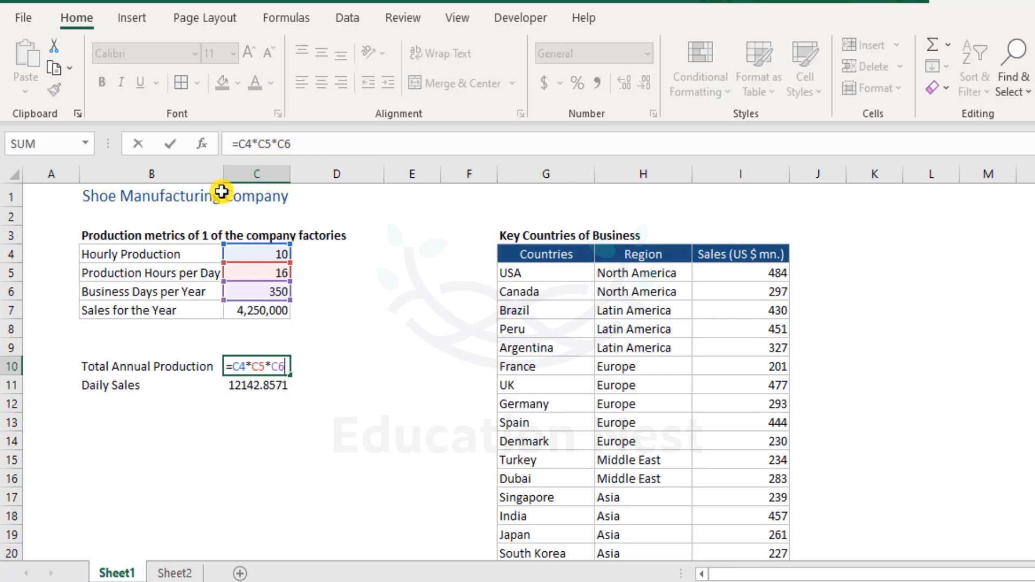
key(Escape)
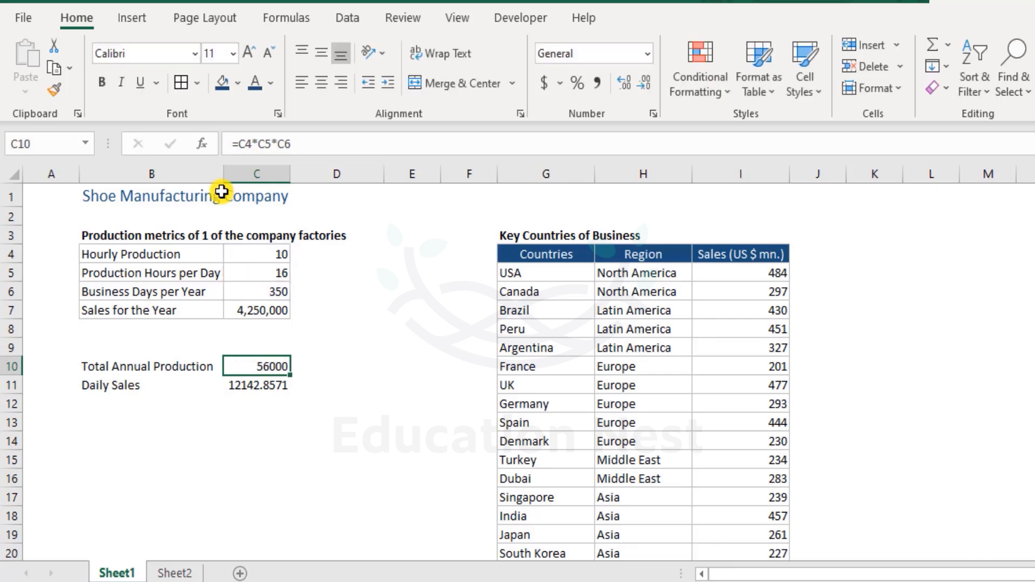
Build the formula =C4*HoursPerDay*DaysInYear in C14 by picking cells C4, C5 and C6 from the production metrics
key(Down)
key(Down)
key(Down)
key(Down)
text(=)
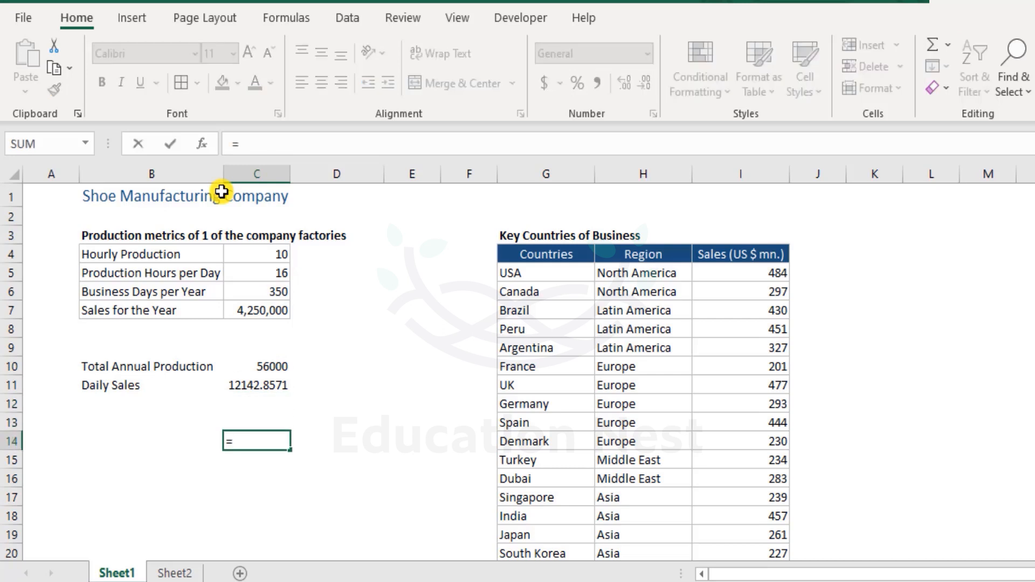
click(258, 254)
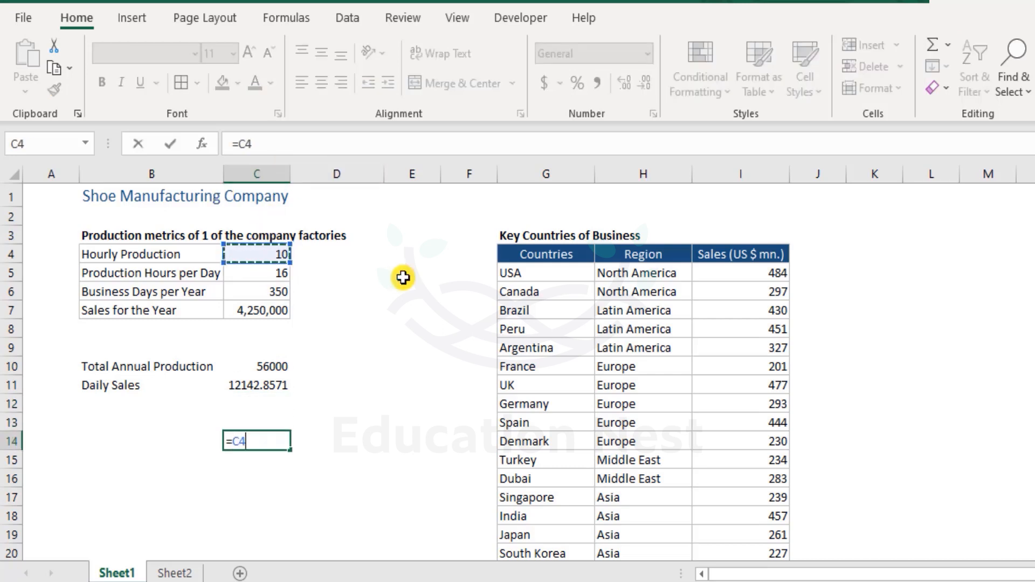
text(*)
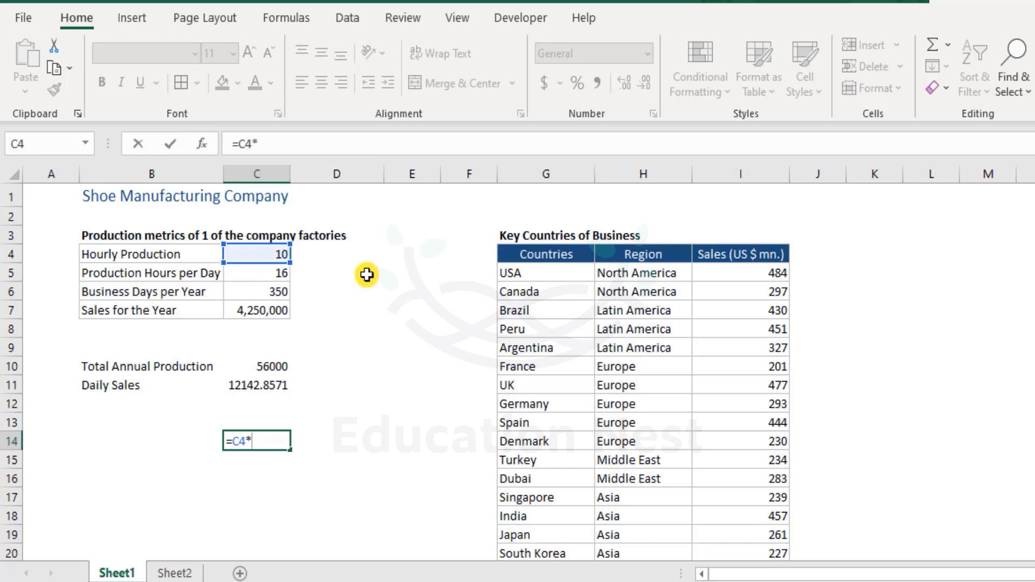
click(275, 275)
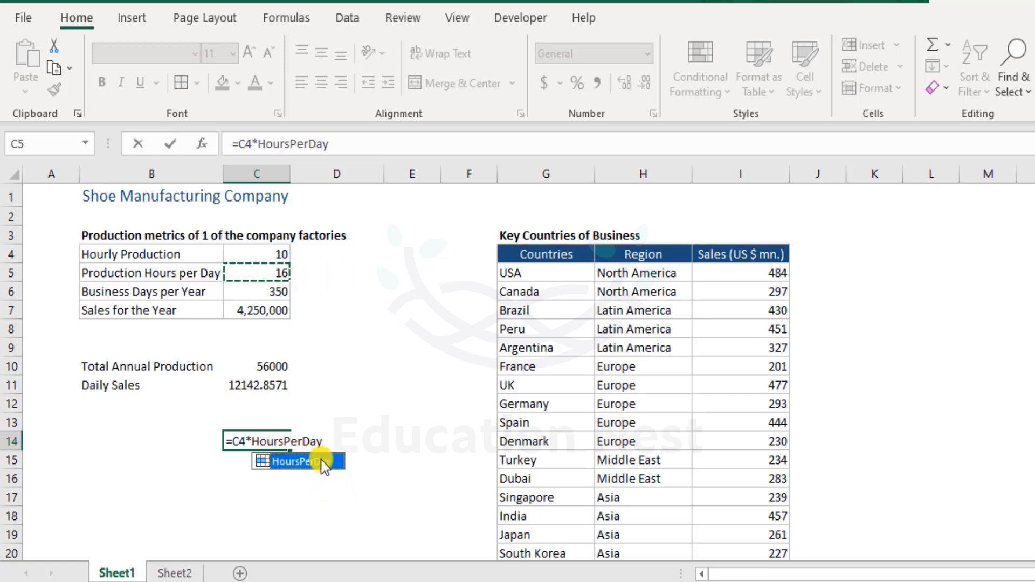
double_click(324, 463)
text(*)
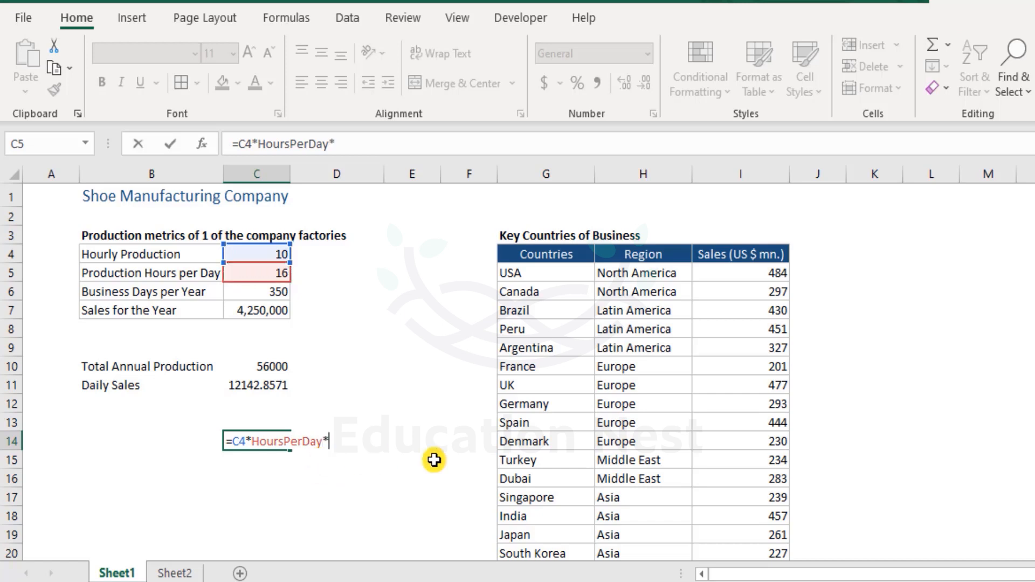
click(275, 292)
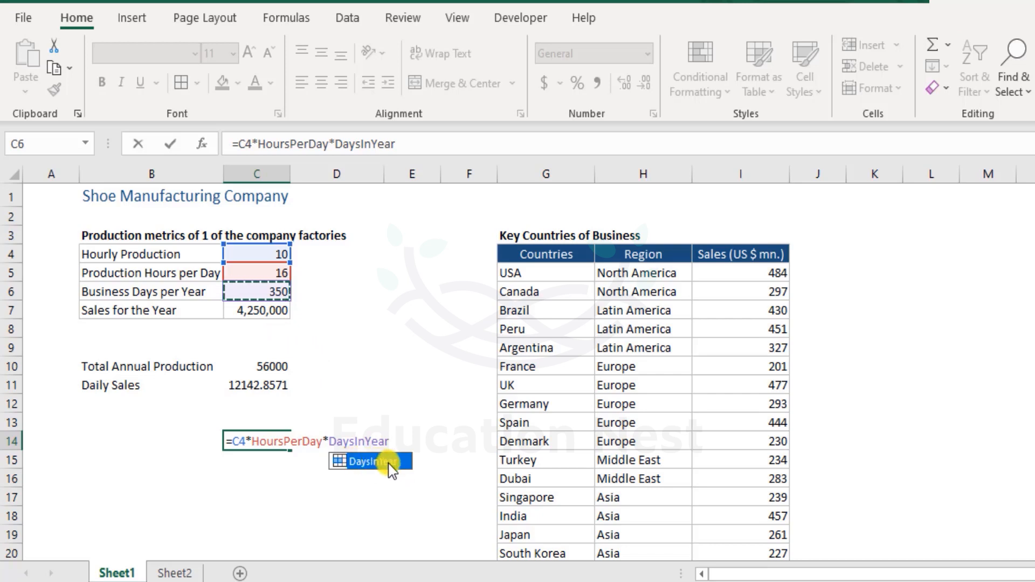
Erase the multiplication by DaysInYear from the end of the C14 formula
key(BackSpace)
key(BackSpace)
key(BackSpace)
key(BackSpace)
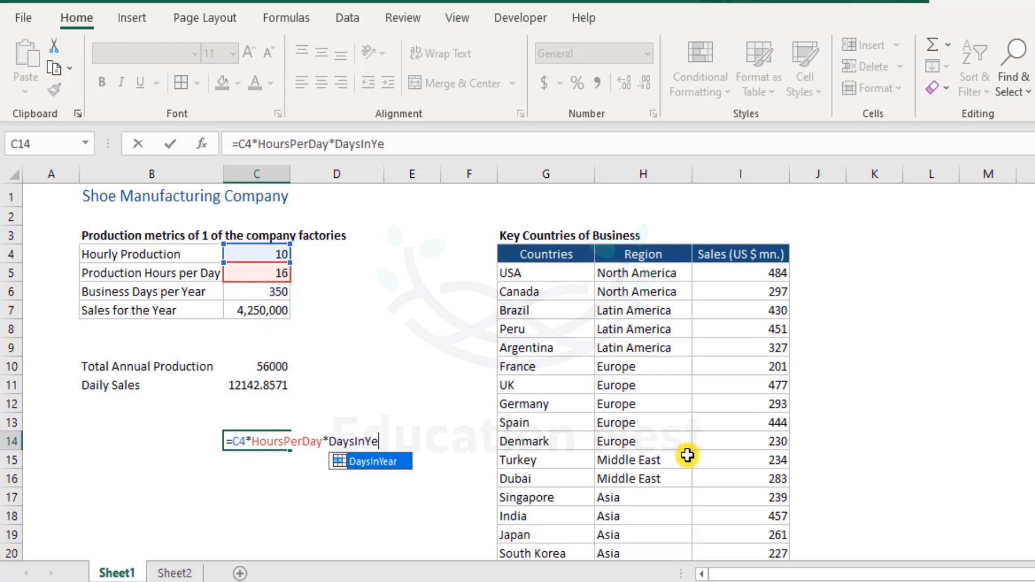
key(BackSpace)
key(BackSpace)
key(BackSpace)
key(BackSpace)
key(BackSpace)
key(BackSpace)
key(BackSpace)
Complete the C14 formula as =C4*HoursPerDay*DaysInYear using the suggested name, and clear C14 once the formula has been entered
text(*day)
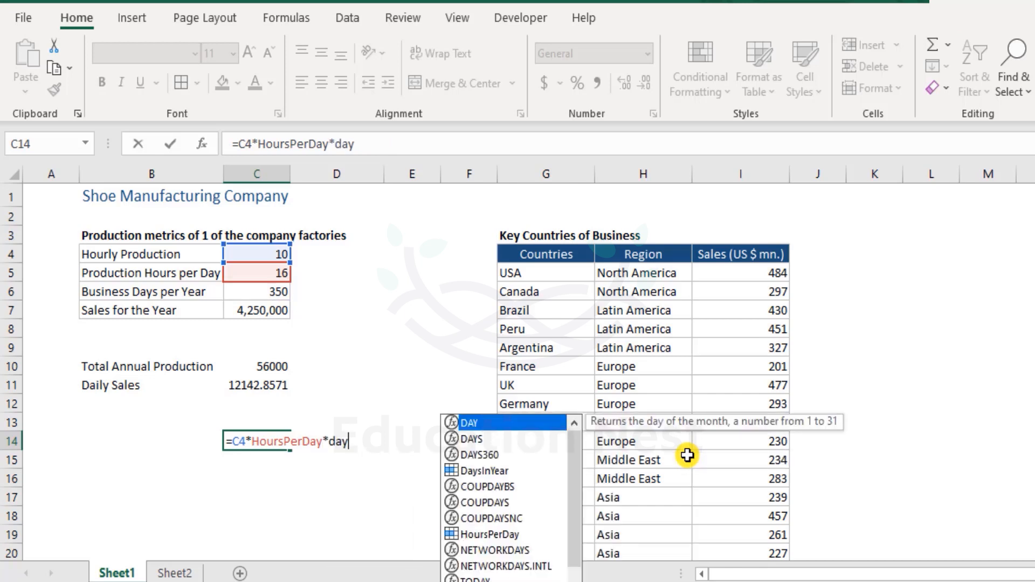
text(s)
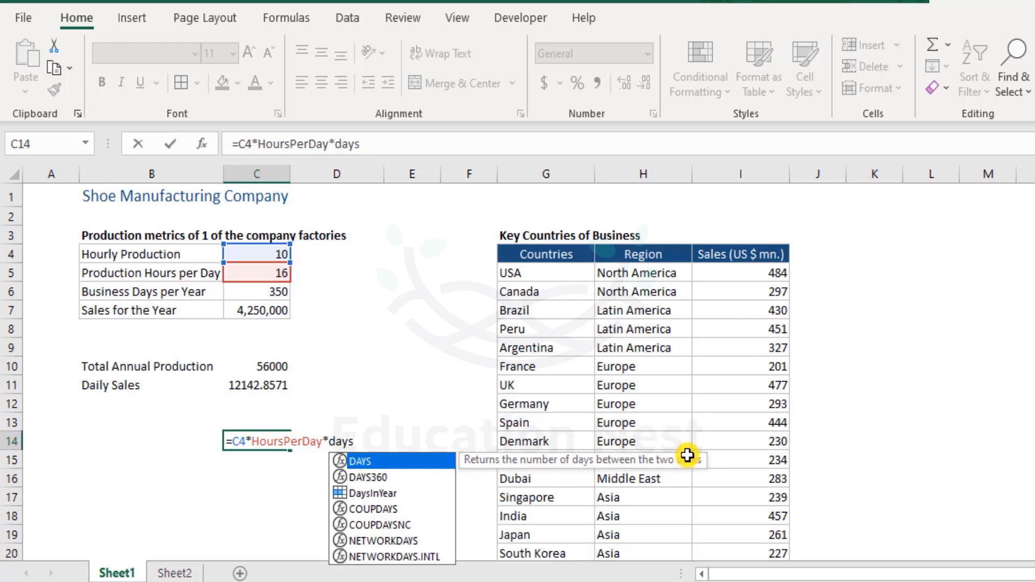
key(Down)
key(Down)
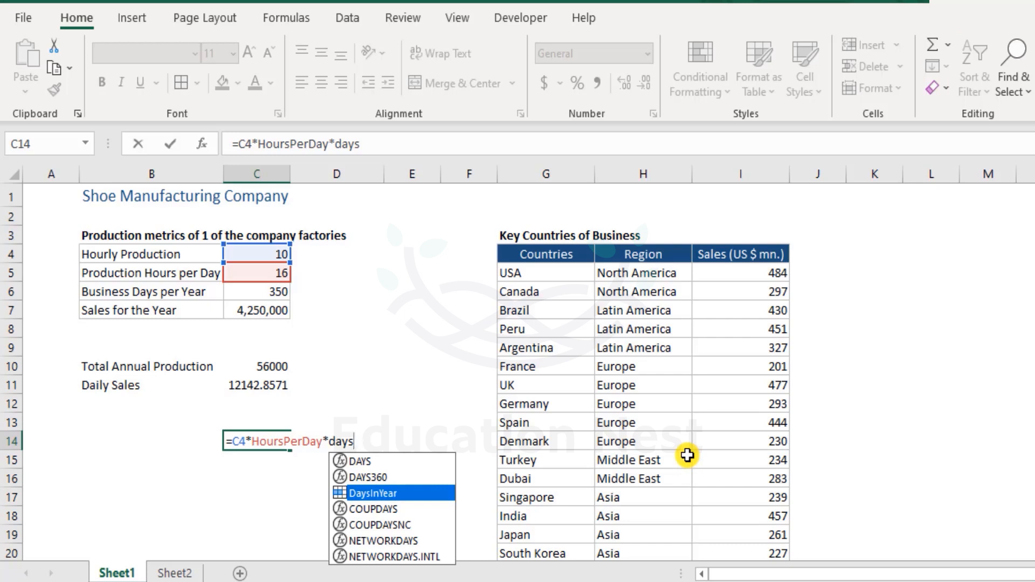
key(Tab)
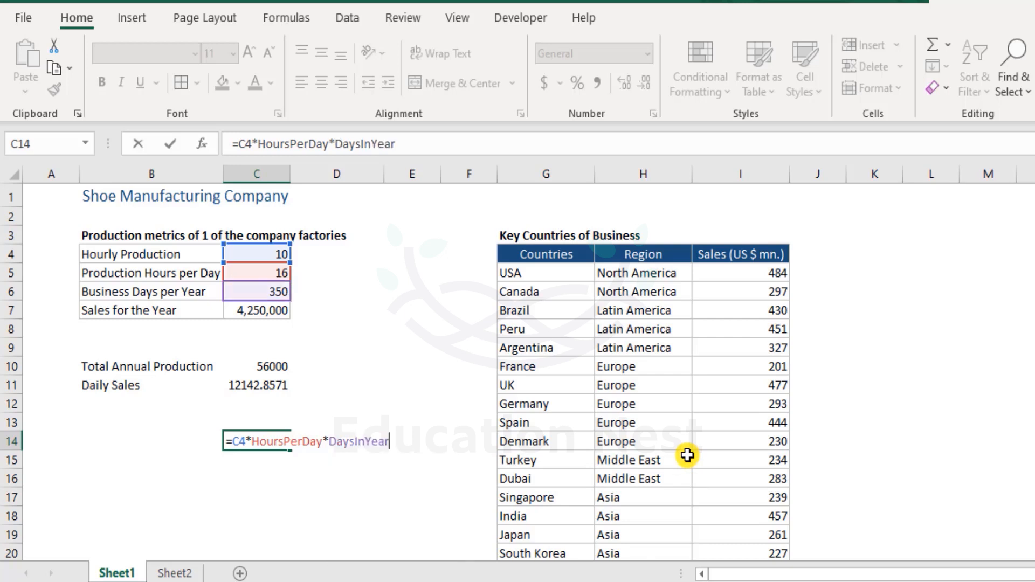
key(Return)
key(Up)
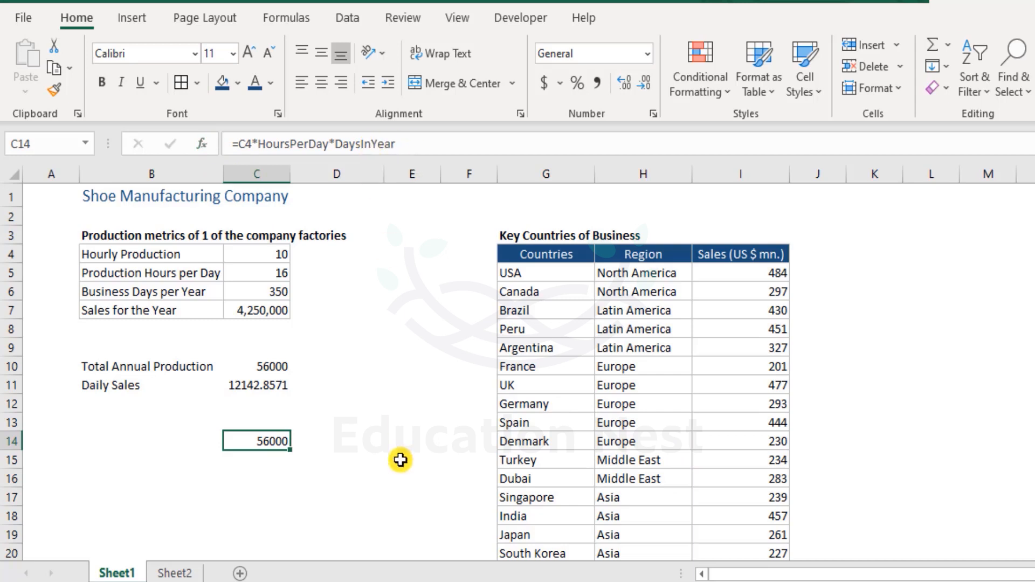
key(Delete)
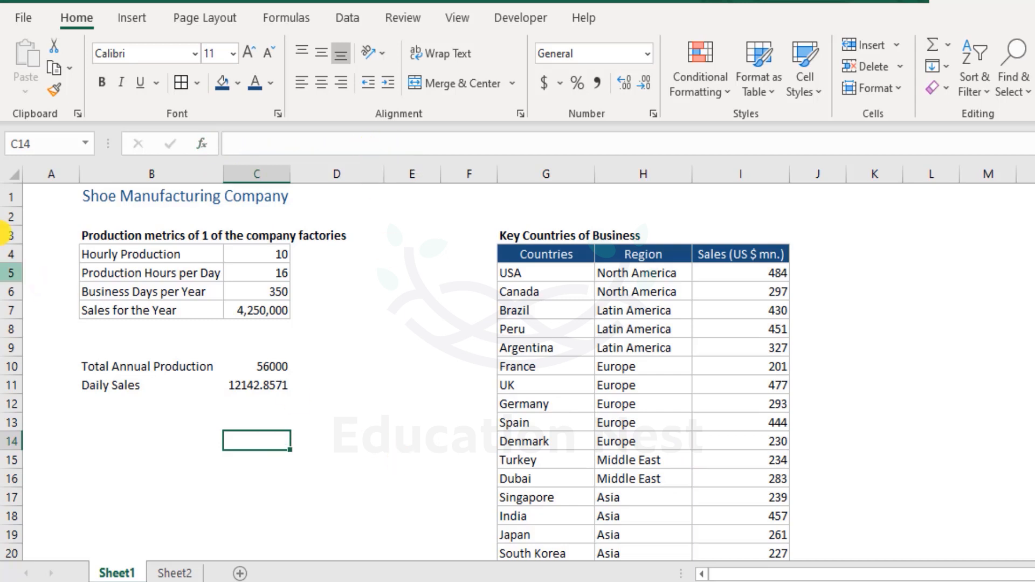
click(39, 195)
Erase the Total Production for the Year formula in Sheet2 C3 back to its equals sign
click(183, 571)
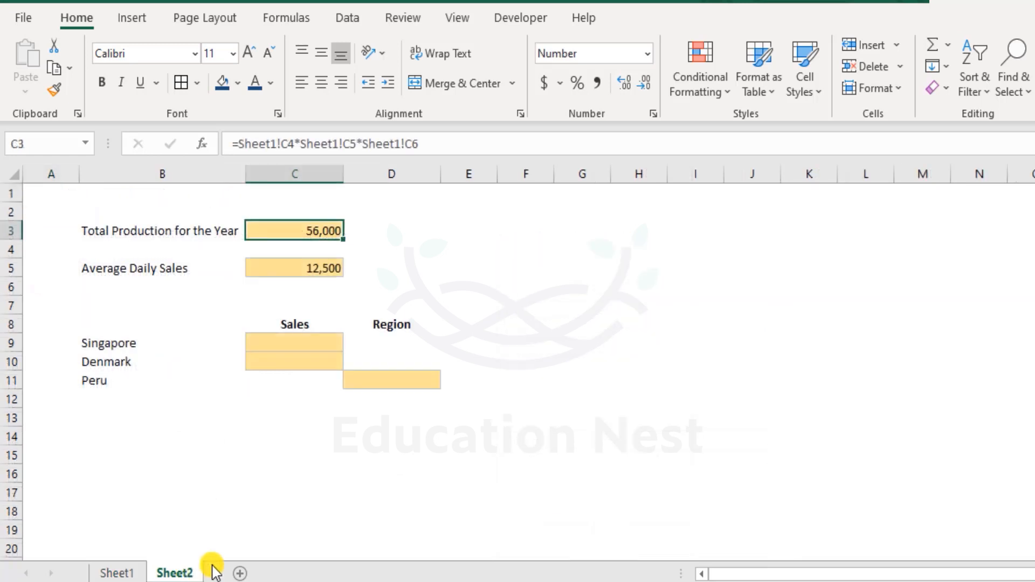
key(F2)
key(BackSpace)
key(BackSpace)
key(BackSpace)
key(BackSpace)
key(BackSpace)
key(BackSpace)
key(BackSpace)
key(BackSpace)
key(BackSpace)
key(BackSpace)
key(BackSpace)
key(BackSpace)
key(BackSpace)
key(BackSpace)
key(BackSpace)
key(BackSpace)
key(BackSpace)
key(BackSpace)
key(BackSpace)
key(BackSpace)
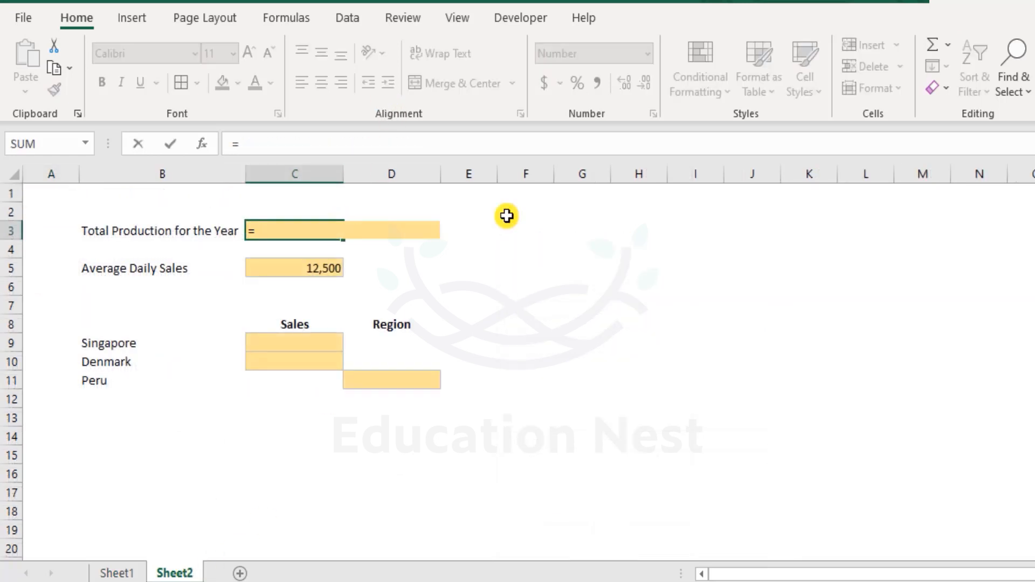
Begin the Total Production formula in Sheet2 C3 by multiplying Sheet1's Hourly Production cell C4 by the name HoursPerDay
key(ctrl+Page_Up)
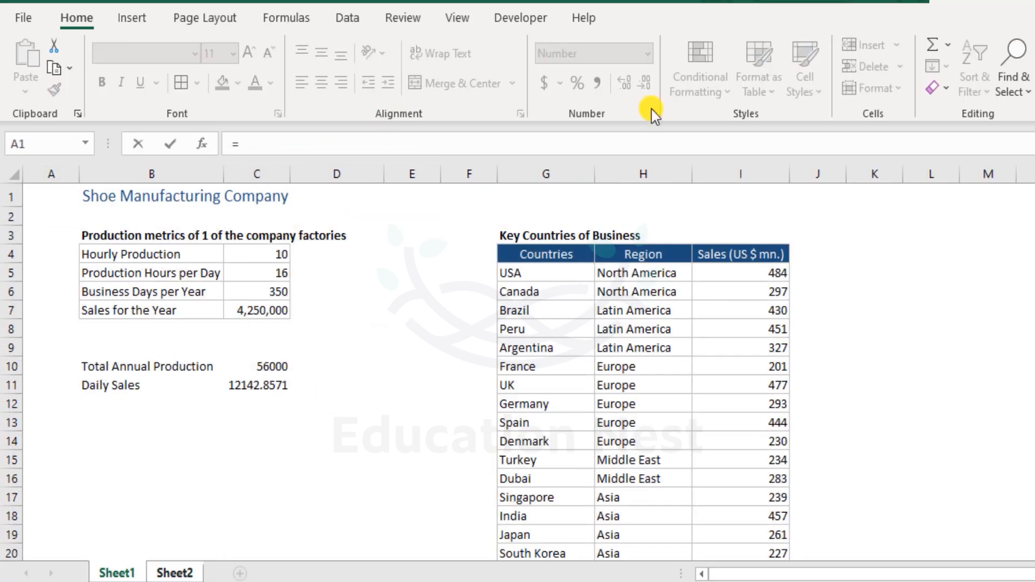
click(246, 260)
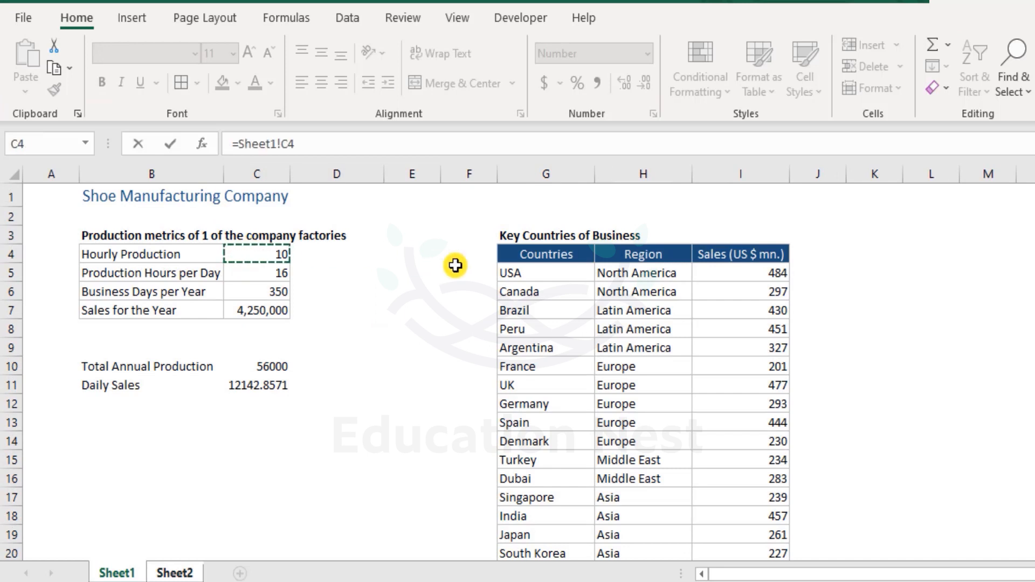
text(*hou)
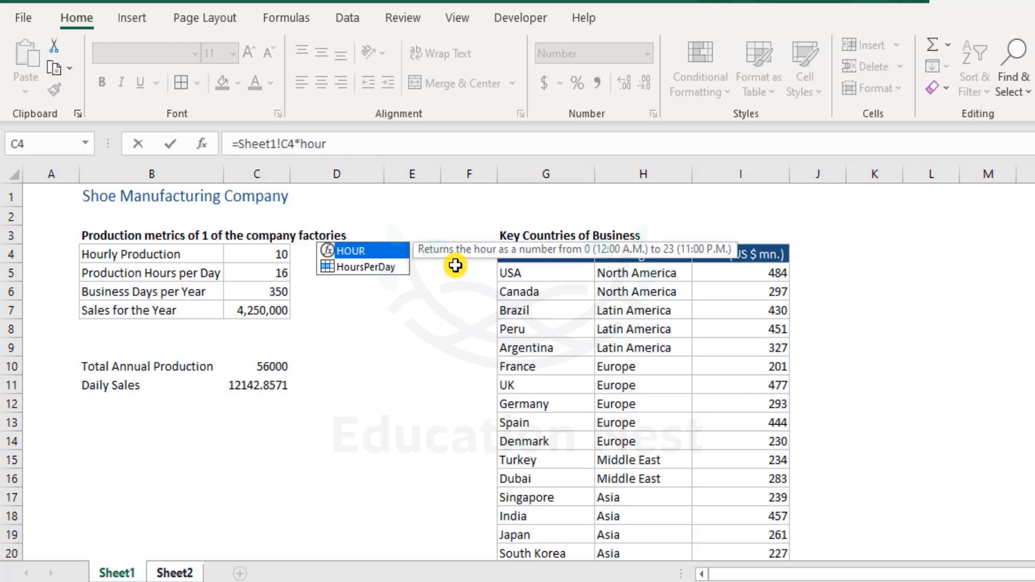
text(r)
key(Down)
key(Tab)
text(*)
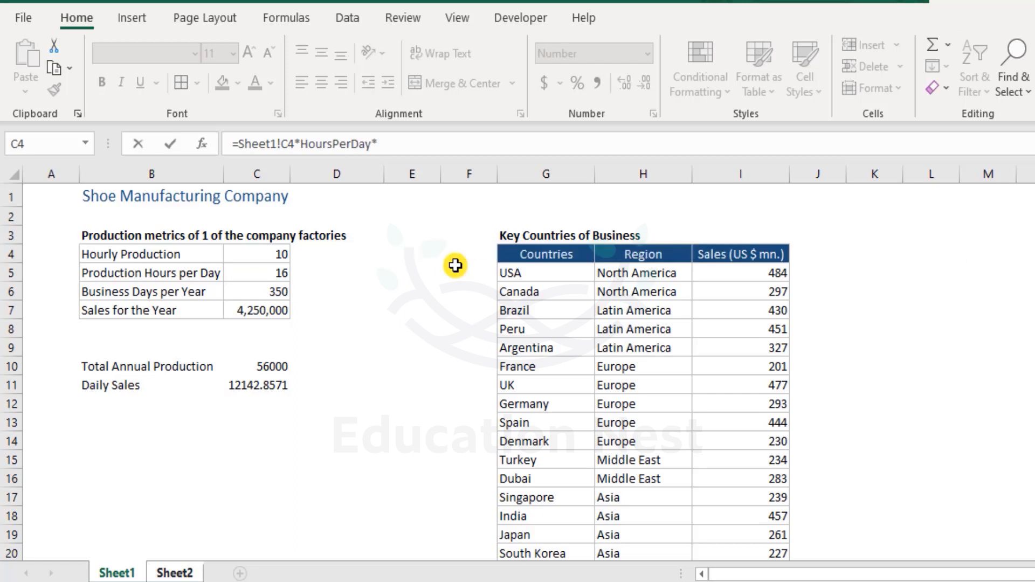
Complete the Total Production formula with the name DaysInYear, enter it, and reselect C3
text(days)
key(Down)
key(Down)
key(Tab)
key(Escape)
key(Up)
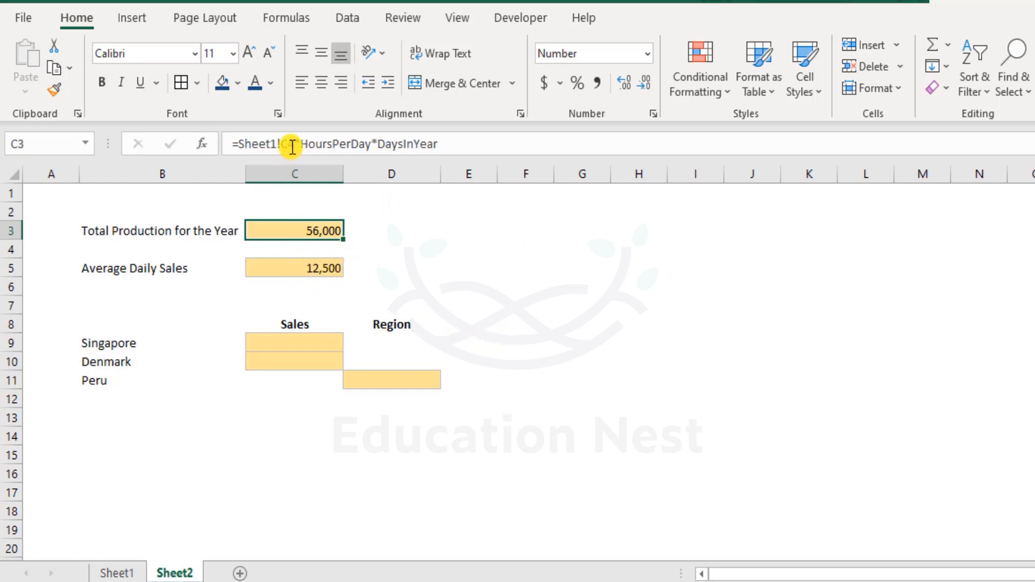
Examine the Sheet1!C4 reference and the HoursPerDay and DaysInYear names in the C3 formula, leaving the formula unedited
drag(295, 146, 244, 144)
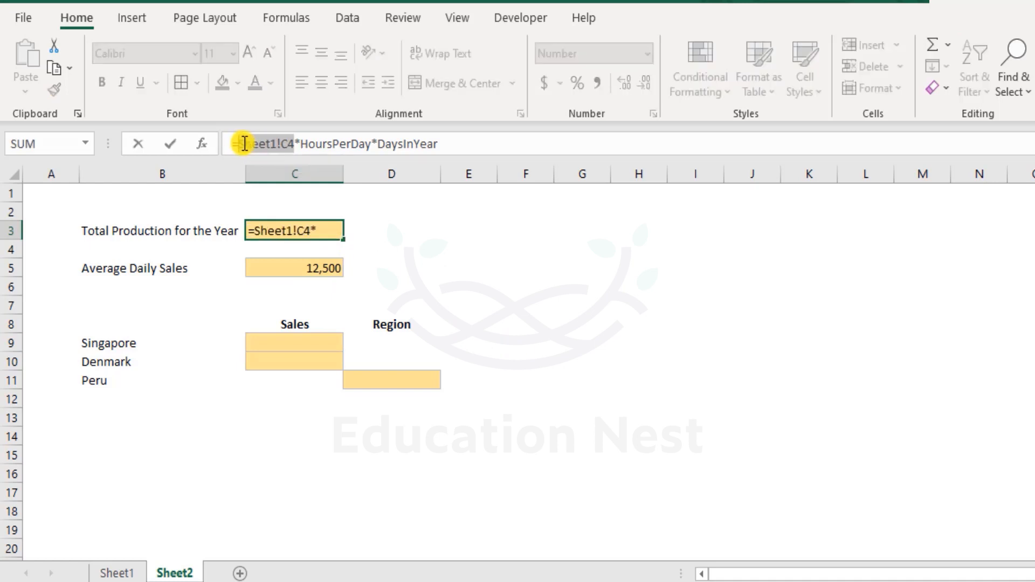
click(245, 144)
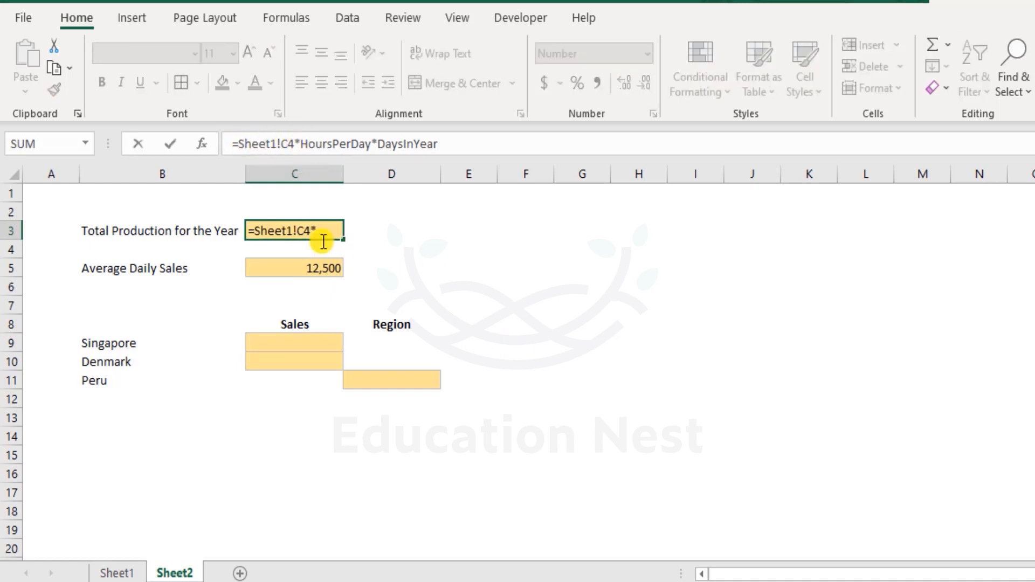
drag(293, 143, 475, 146)
click(474, 146)
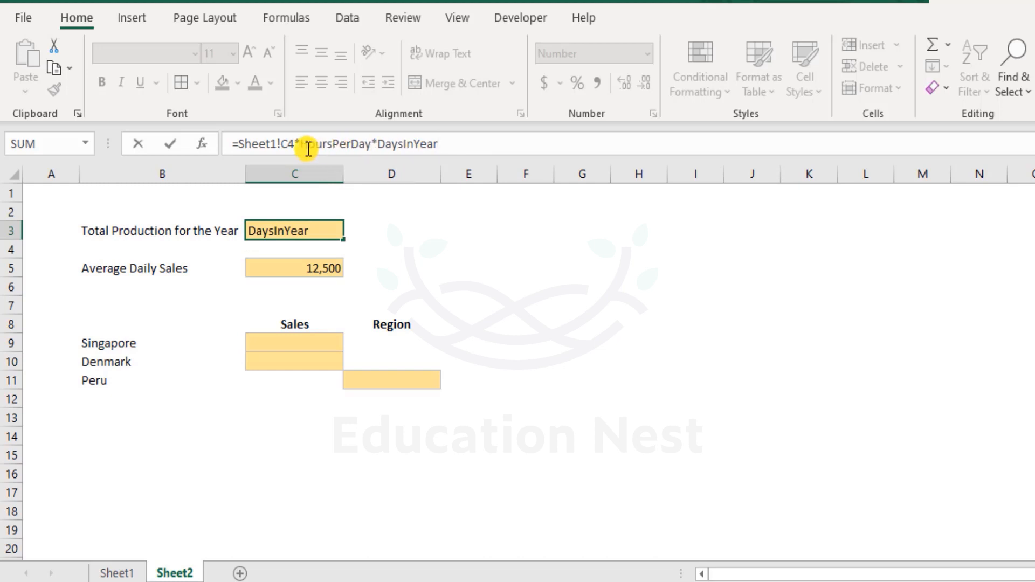
drag(291, 144, 237, 149)
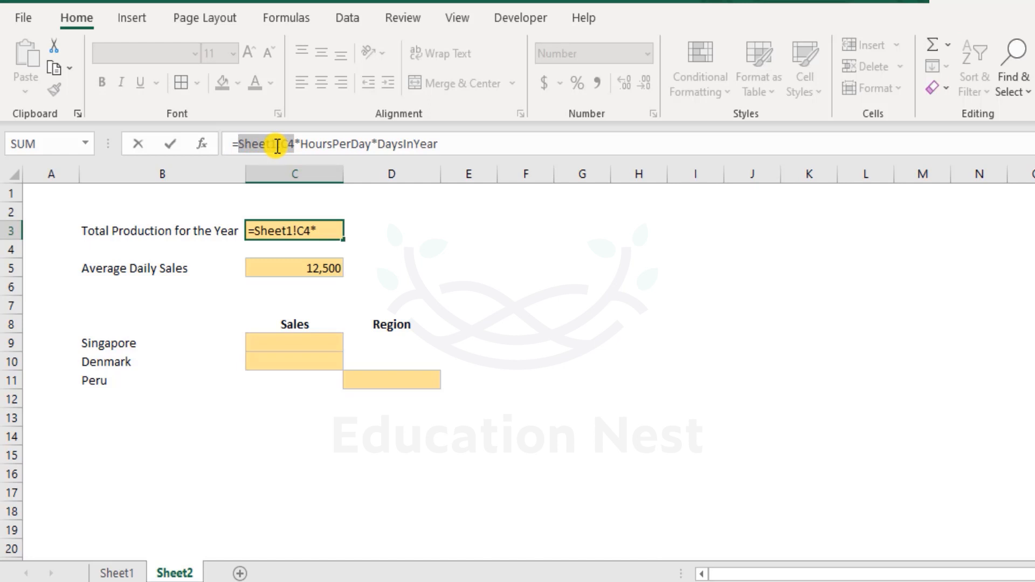
key(Escape)
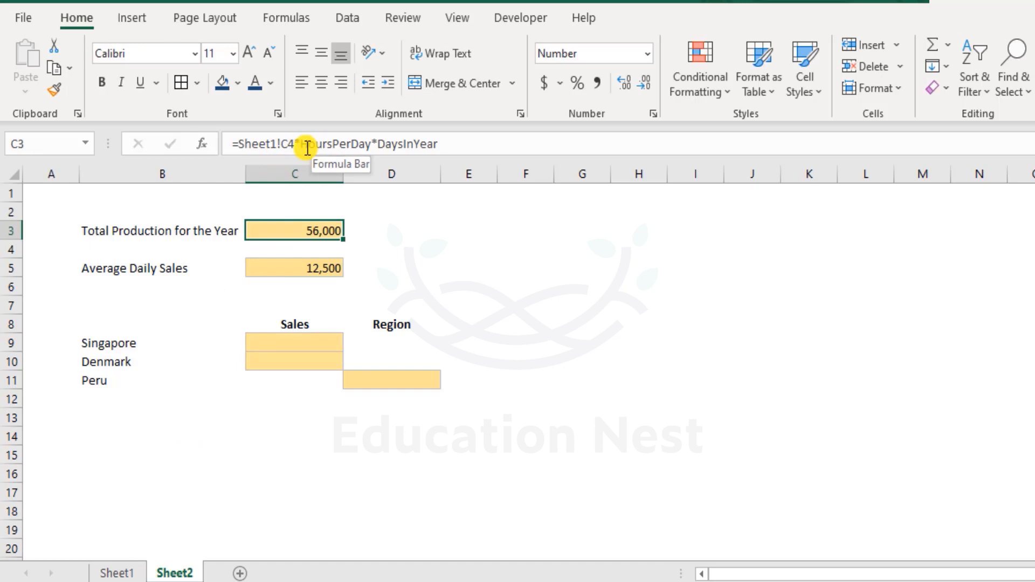
drag(301, 144, 446, 143)
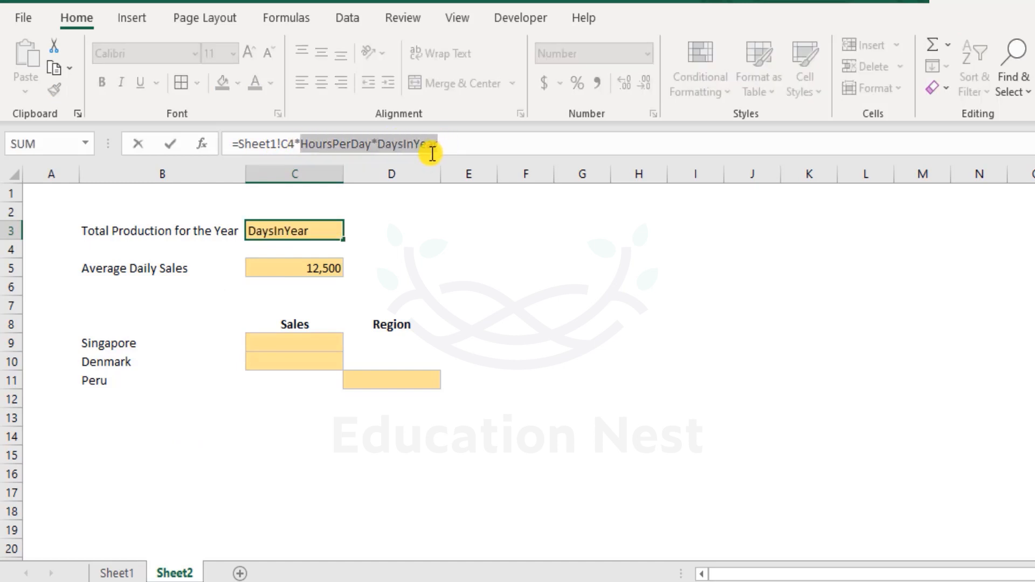
key(Escape)
Replace the Average Daily Sales formula in C5 with =Sheet1!C7/DaysInYear and reselect the cell
click(305, 271)
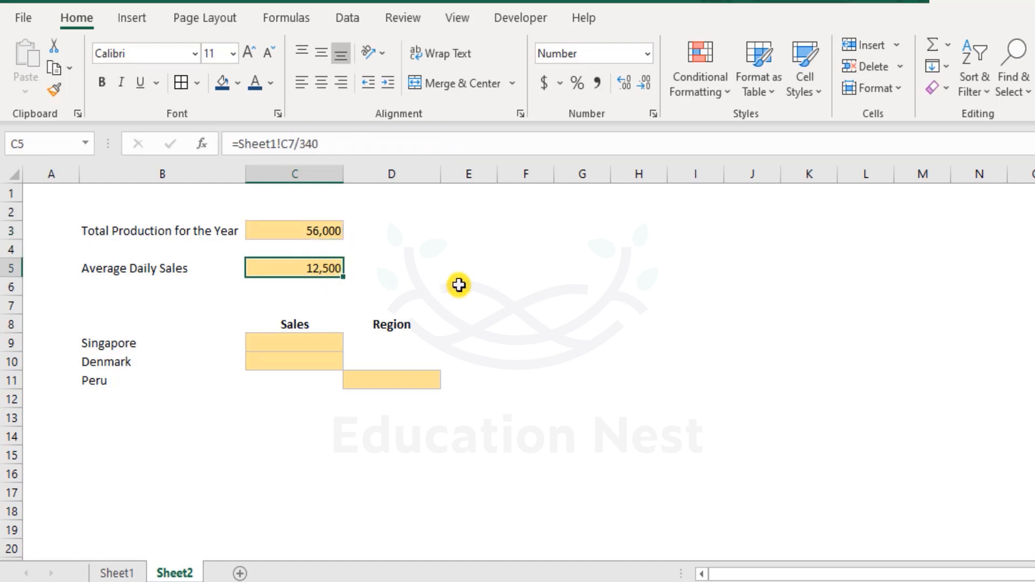
text(=)
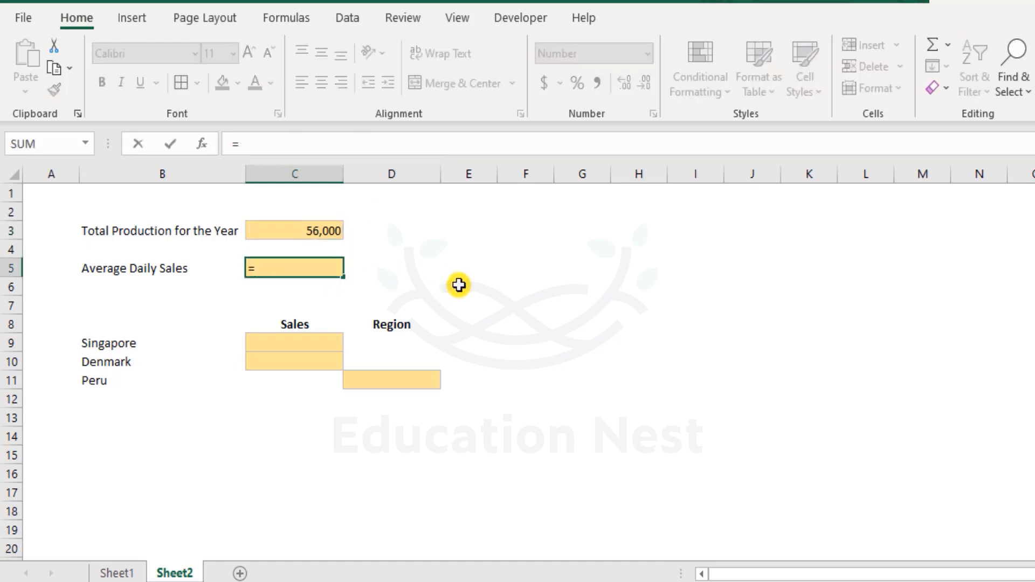
key(ctrl+Page_Up)
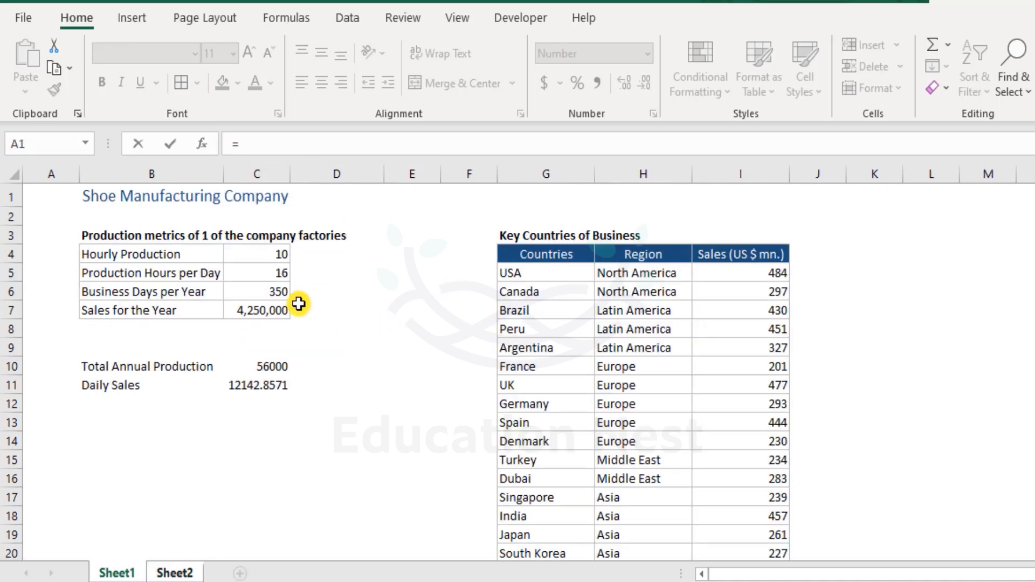
click(275, 307)
text(/days)
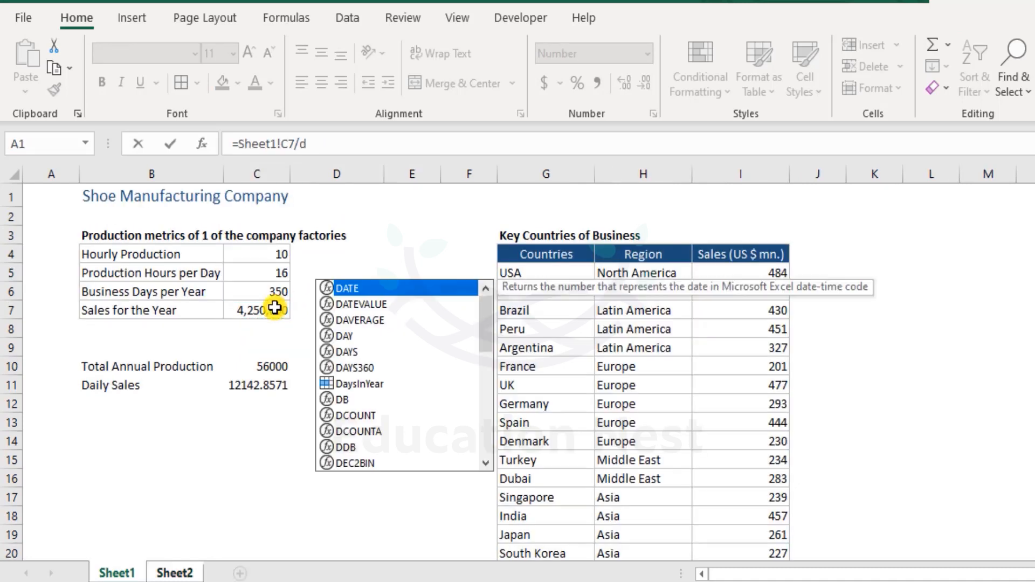
key(Down)
key(Down)
key(Tab)
key(Return)
click(326, 270)
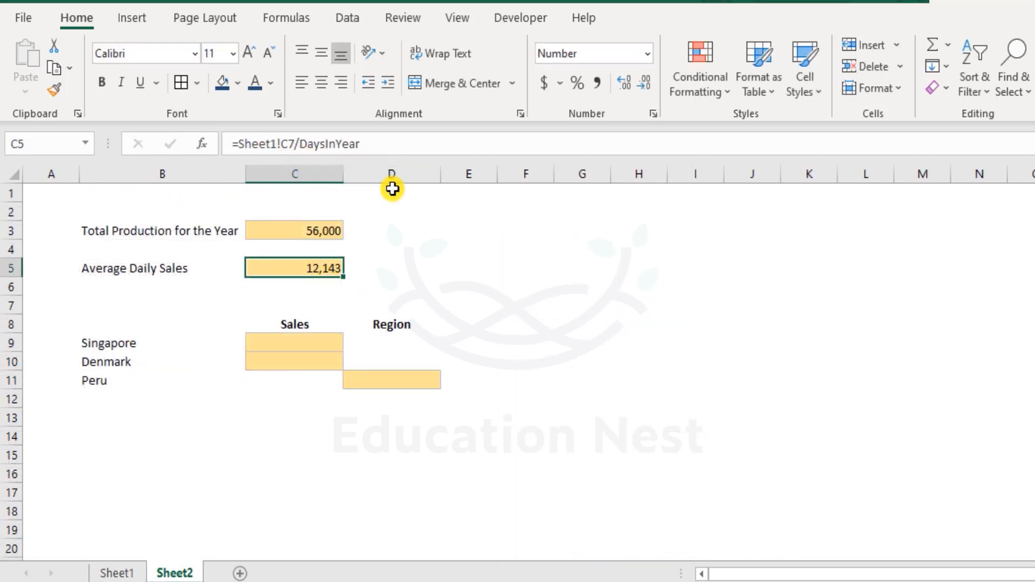
Set Business Days per Year in Sheet1 C6 to 345
click(308, 227)
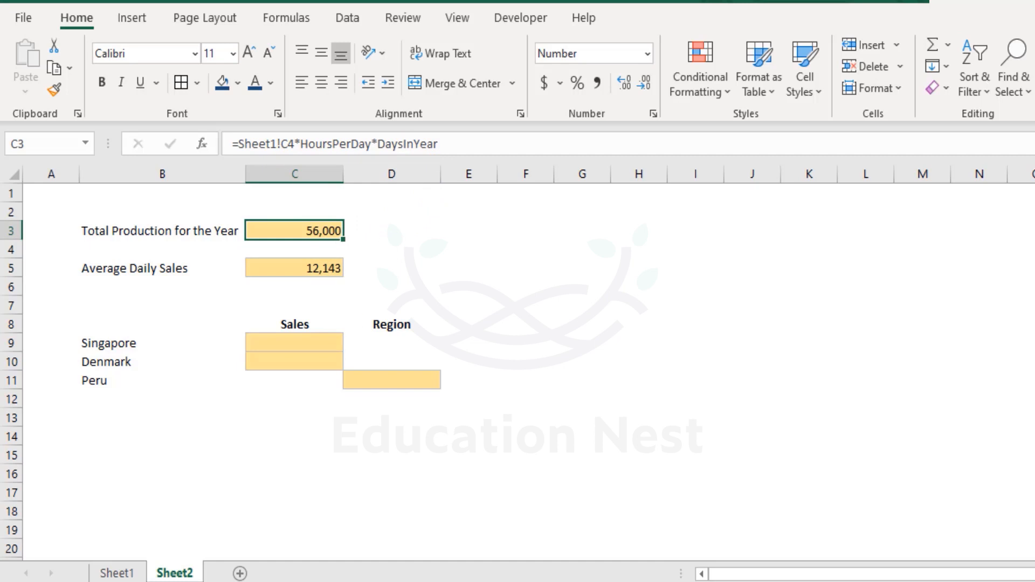
click(115, 574)
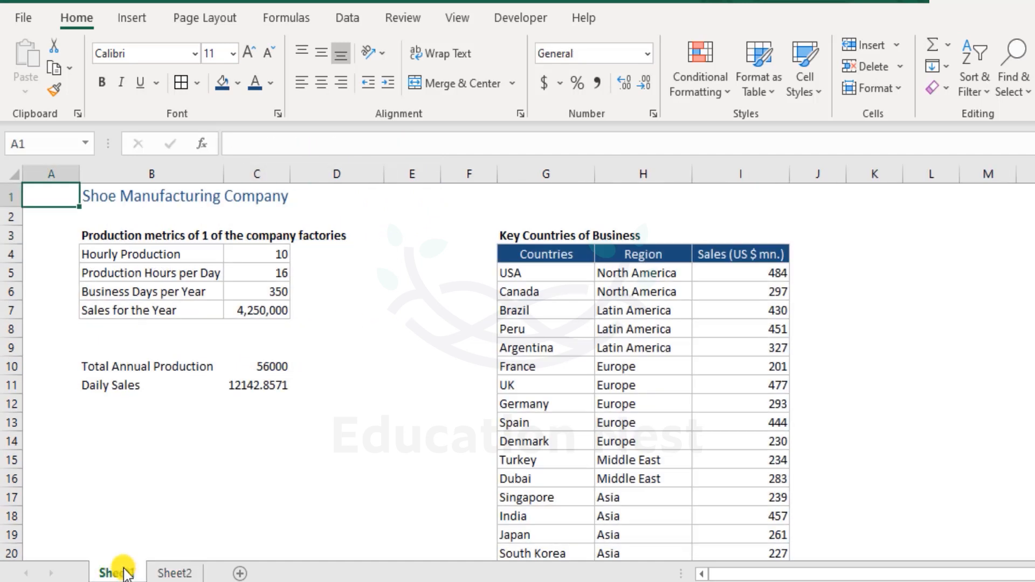
click(262, 288)
click(264, 271)
click(273, 290)
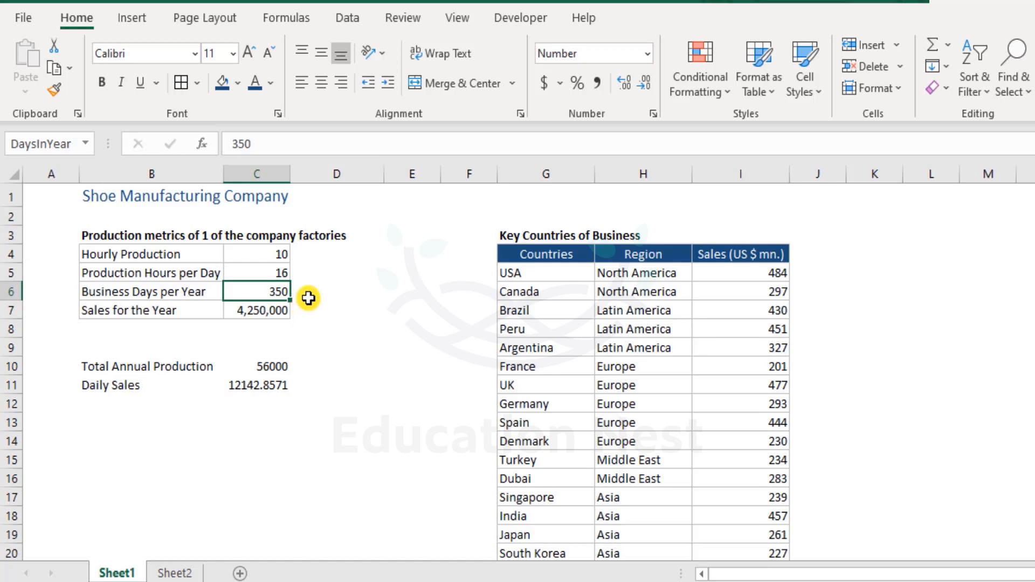
text(3)
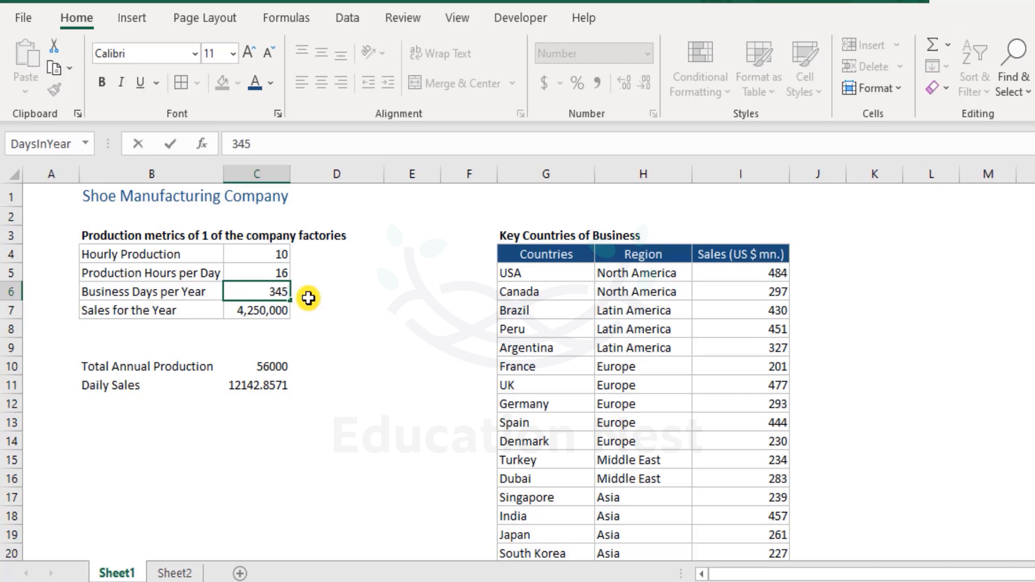
key(Return)
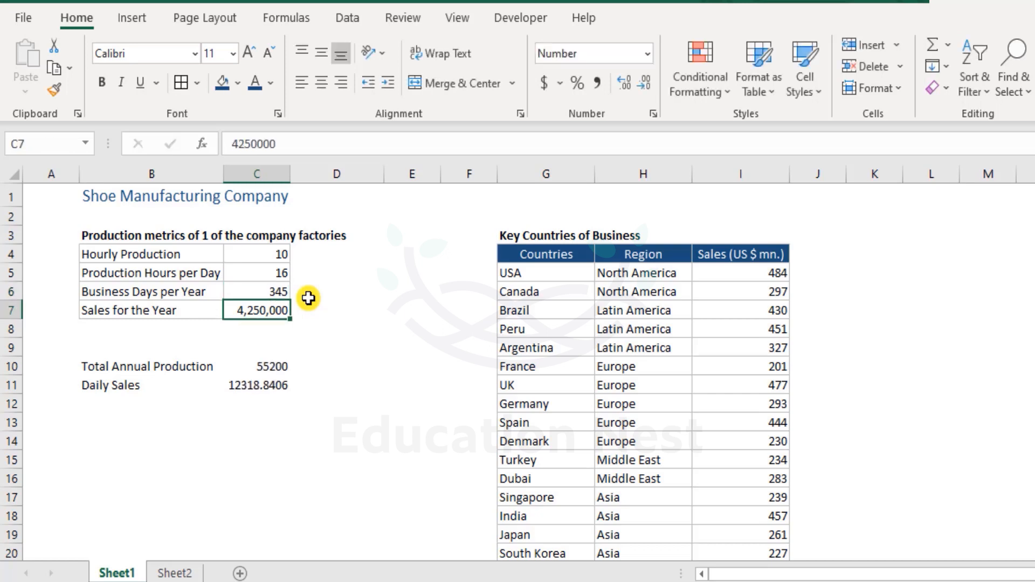
Check Total Production and Average Daily Sales in Sheet2 against the corresponding totals in Sheet1
click(174, 573)
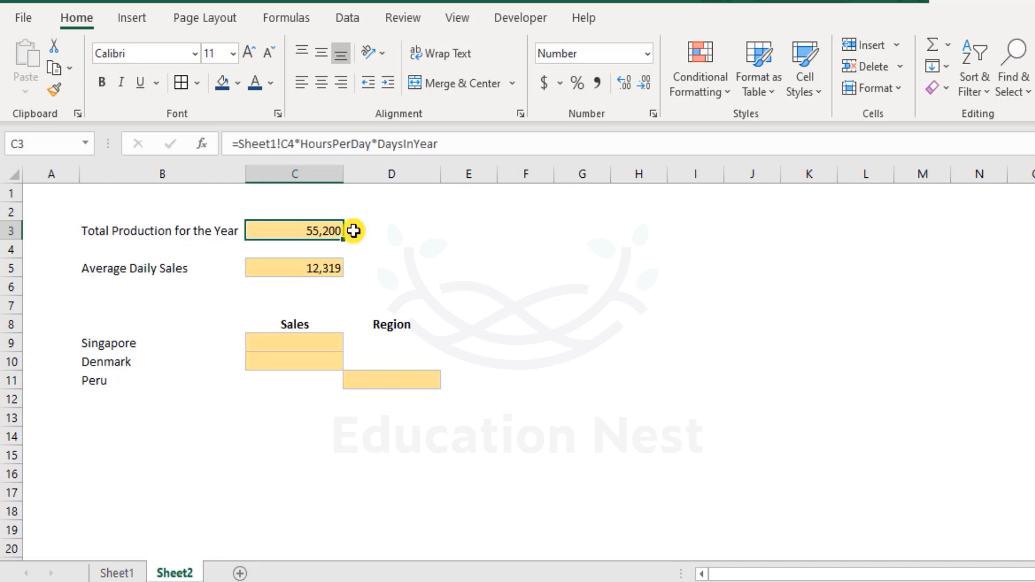
click(322, 268)
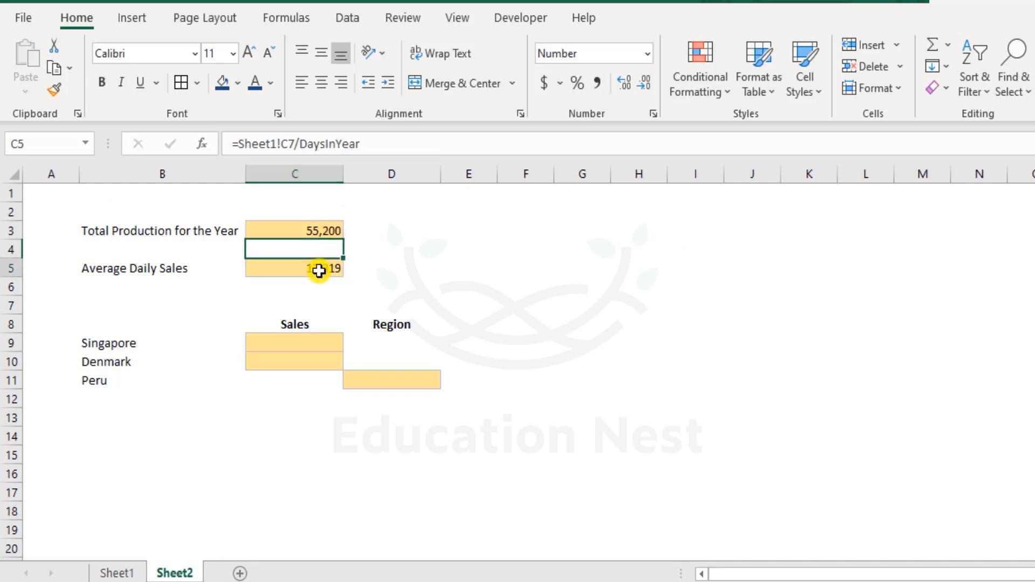
click(117, 572)
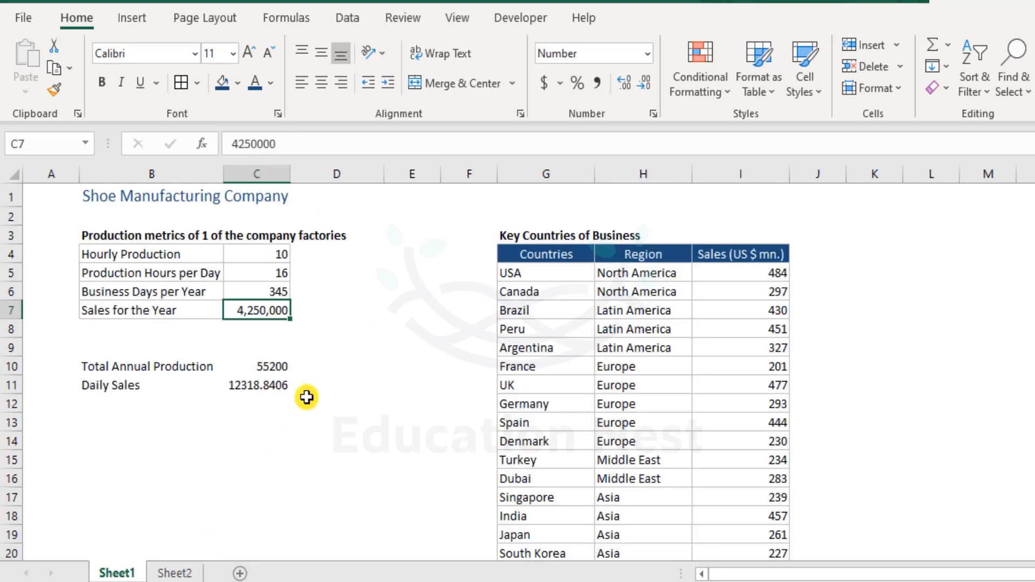
Copy the Average Daily Sales formula from Sheet2 C5 into C16
click(187, 570)
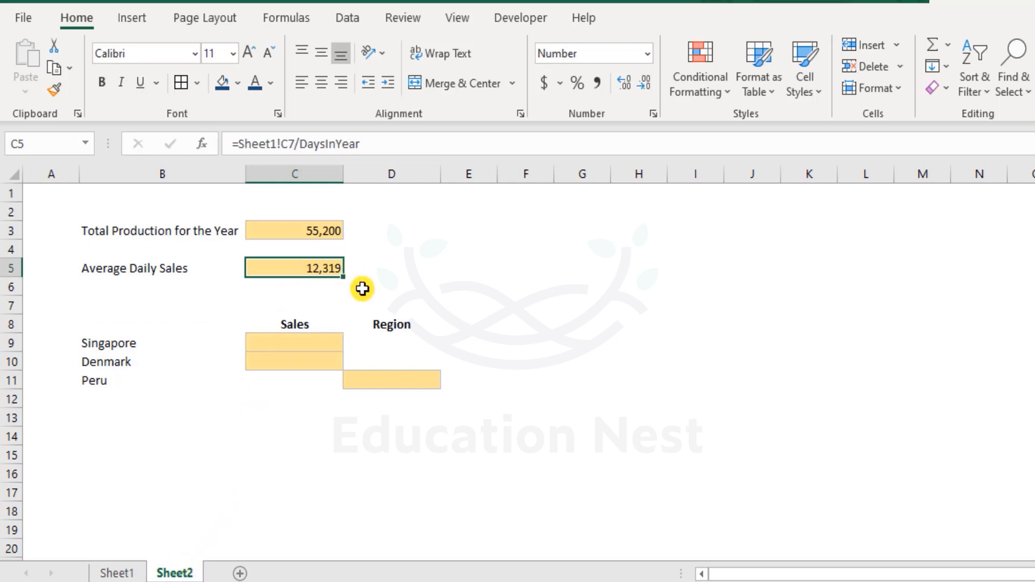
key(ctrl+c)
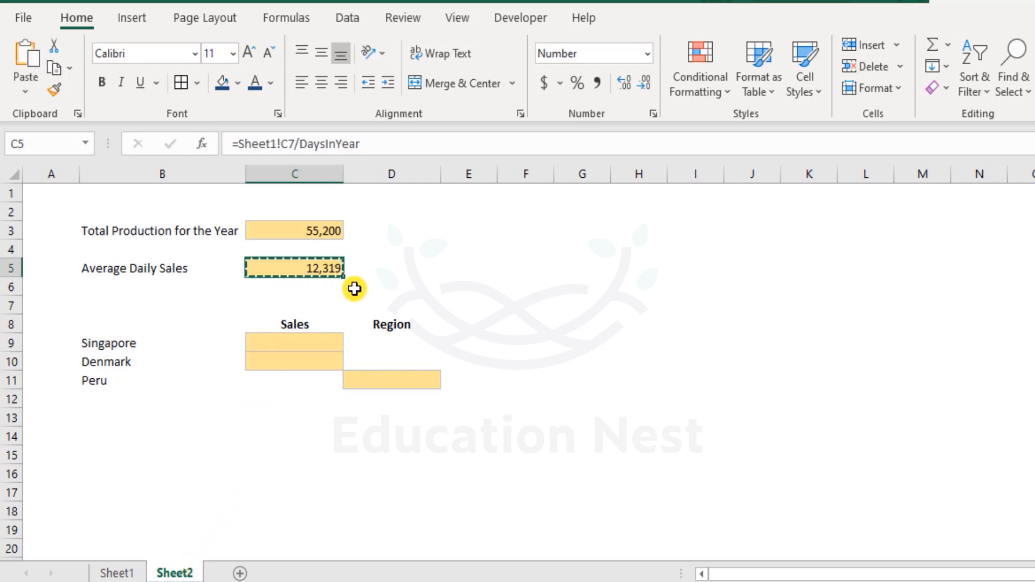
click(296, 480)
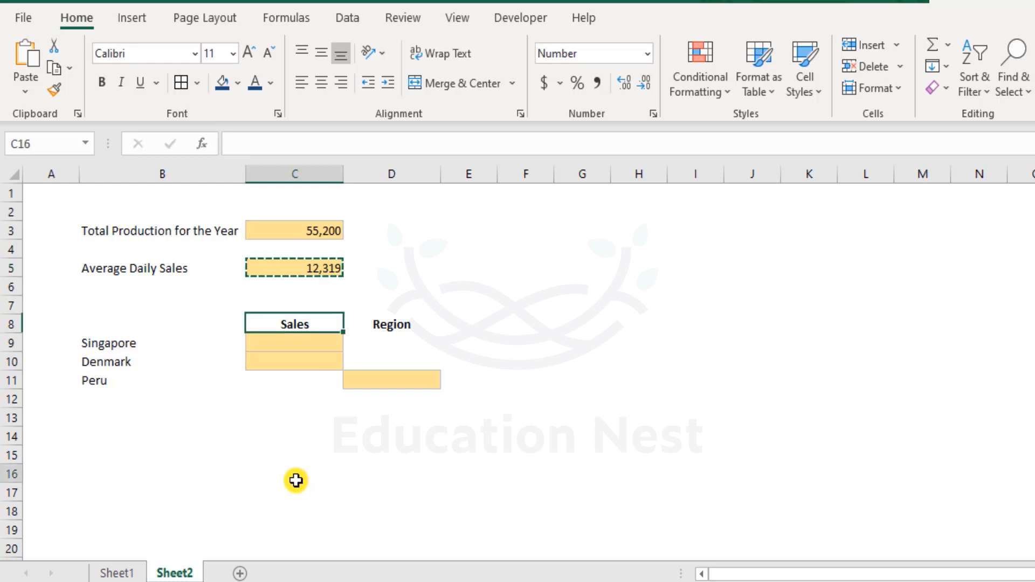
key(ctrl+v)
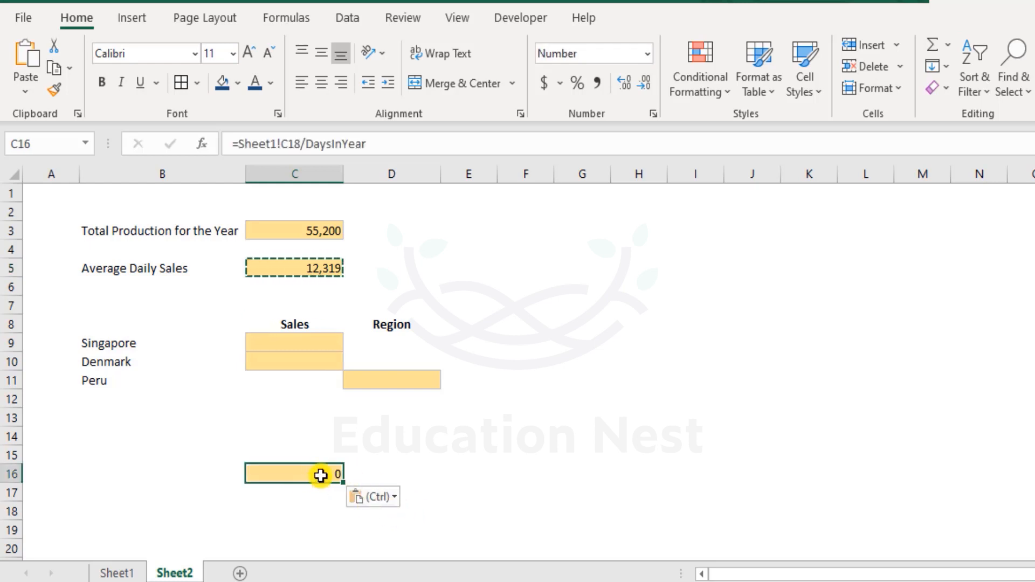
Compare the formula copied to Sheet2 C16 with the one in C5, checking the cells they reference in Sheet1, including C18
double_click(321, 475)
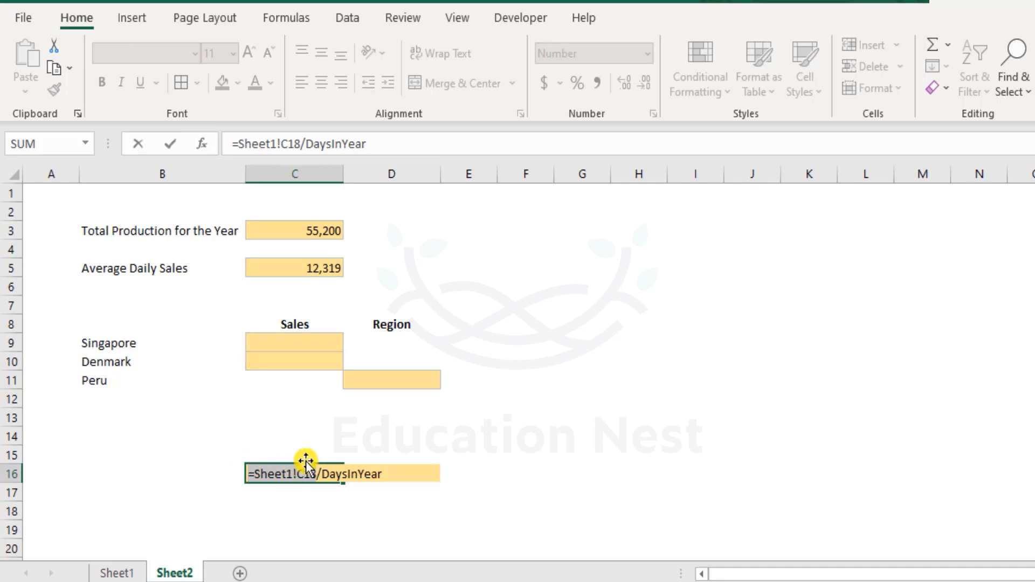
key(ctrl+Return)
click(326, 268)
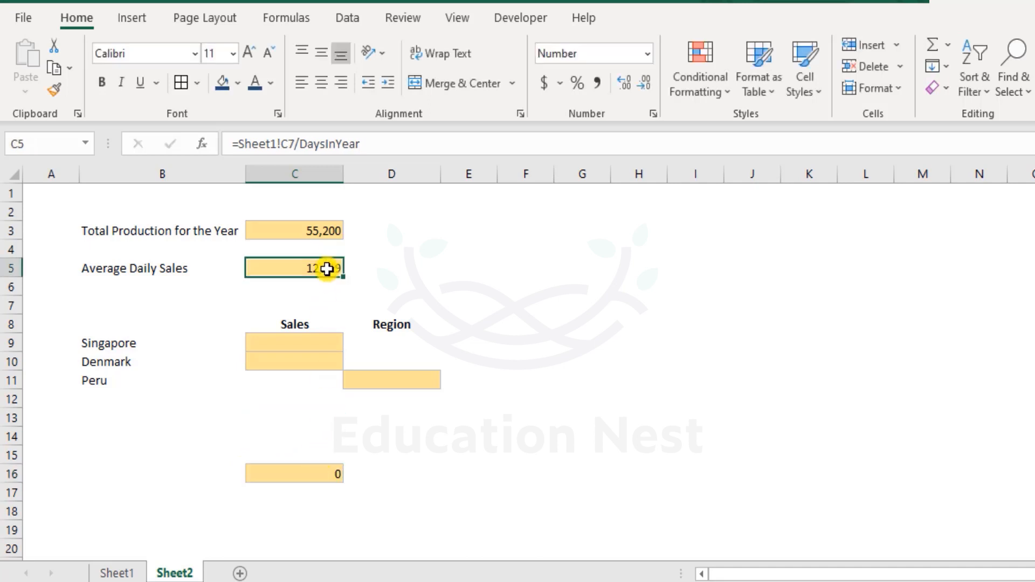
click(119, 572)
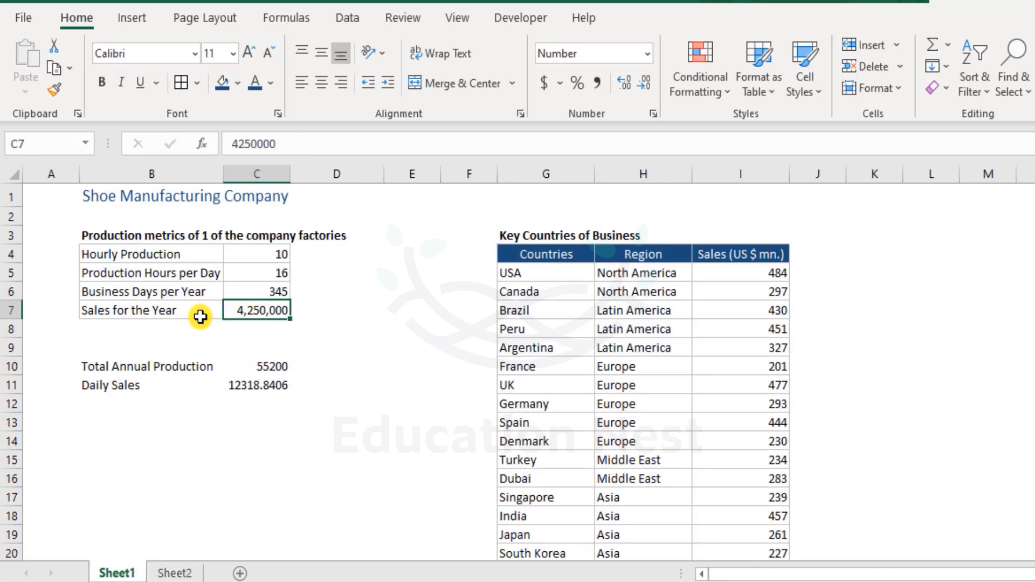
click(261, 515)
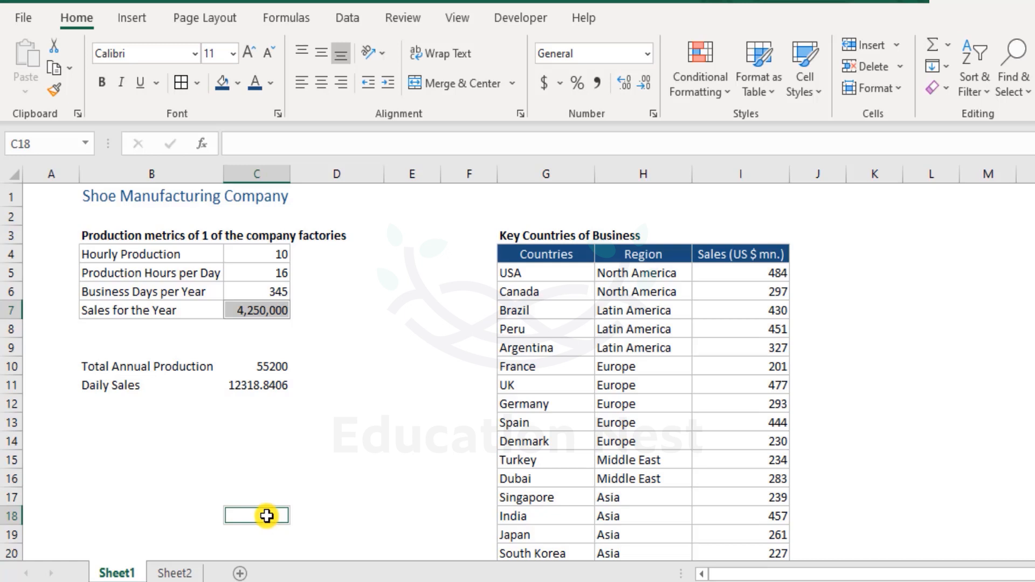
click(175, 571)
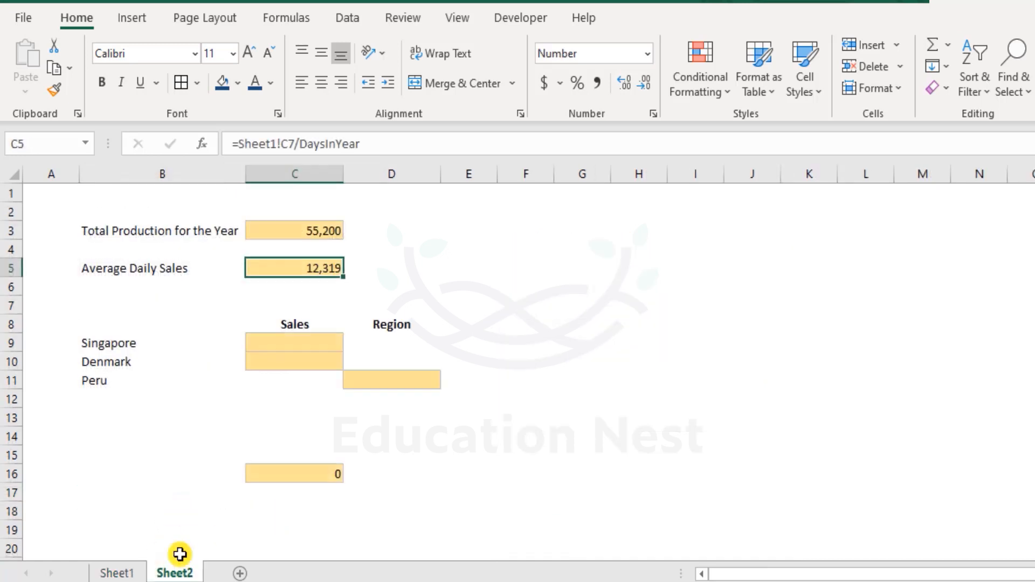
Inspect the DaysInYear name within the C16 formula and leave the formula as it is
click(317, 472)
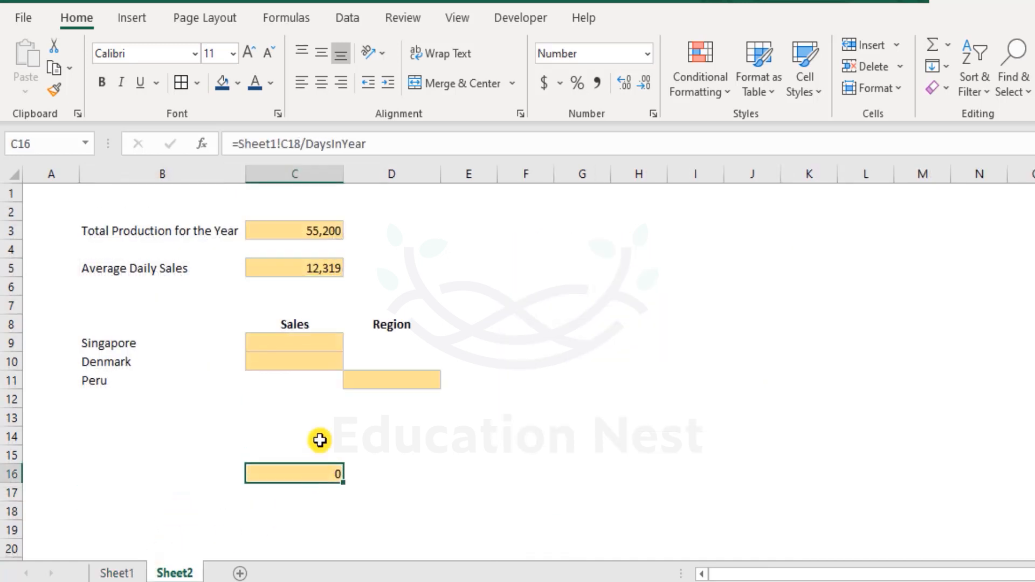
double_click(302, 142)
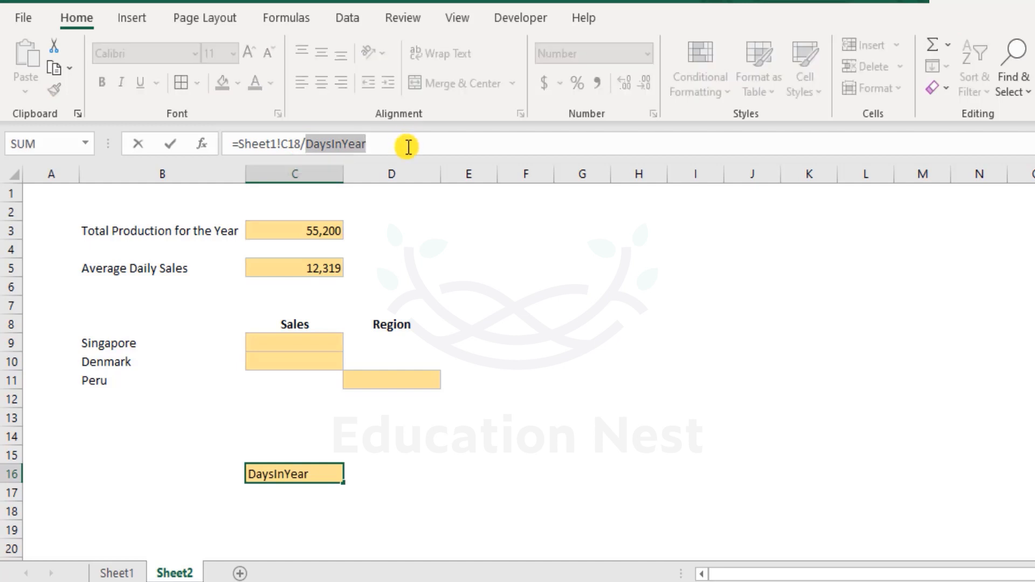
key(Escape)
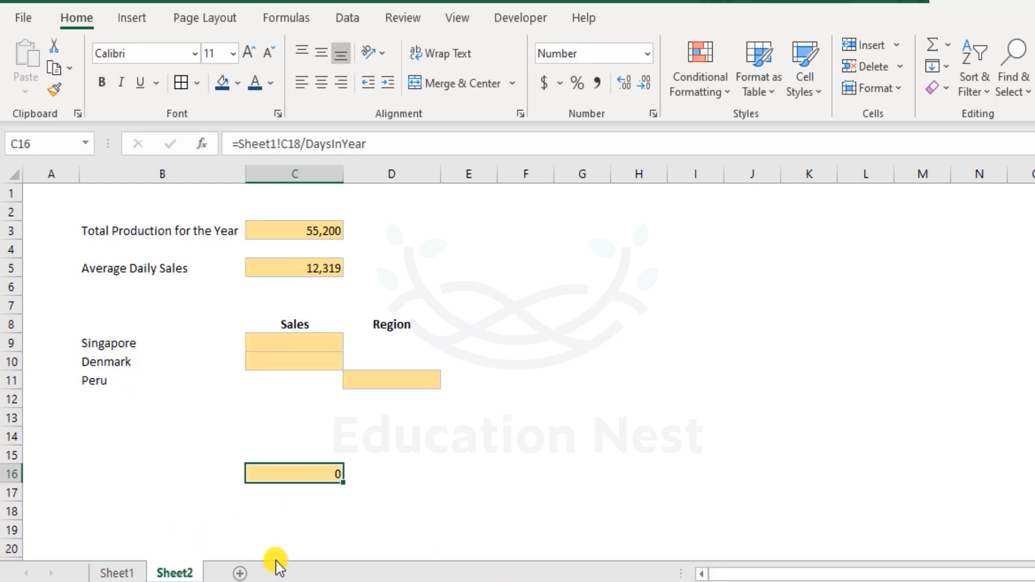
Enter the formula =DaysInYear in E16 of Sheet2 to test the name on its own
click(432, 468)
click(459, 469)
text(=days)
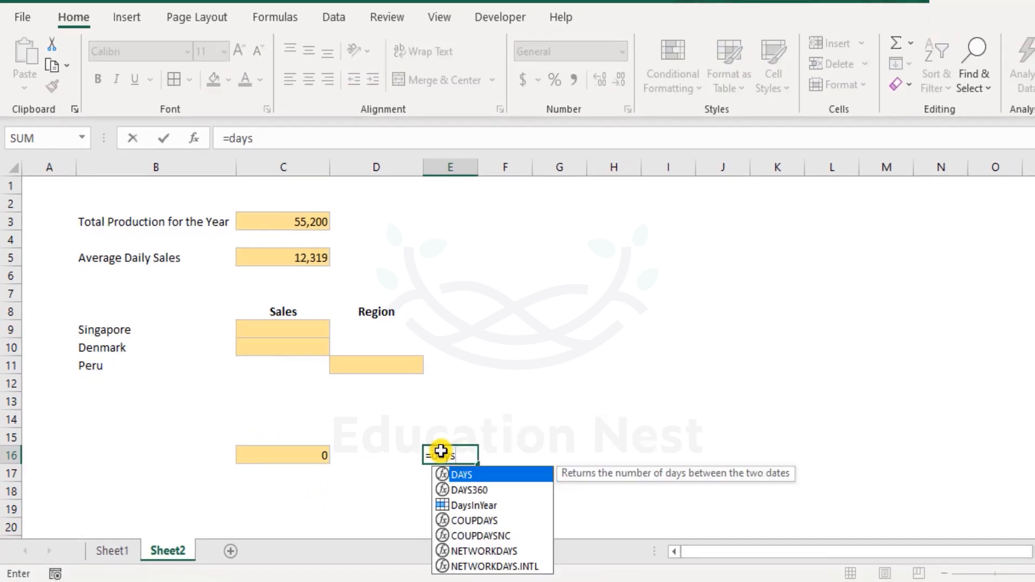
key(Down)
key(Down)
key(Tab)
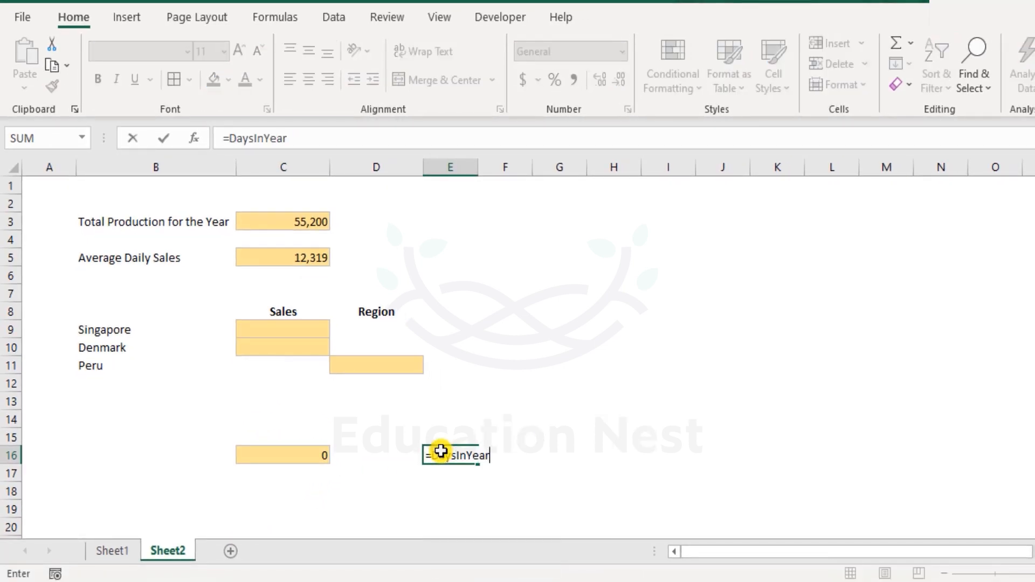
key(Return)
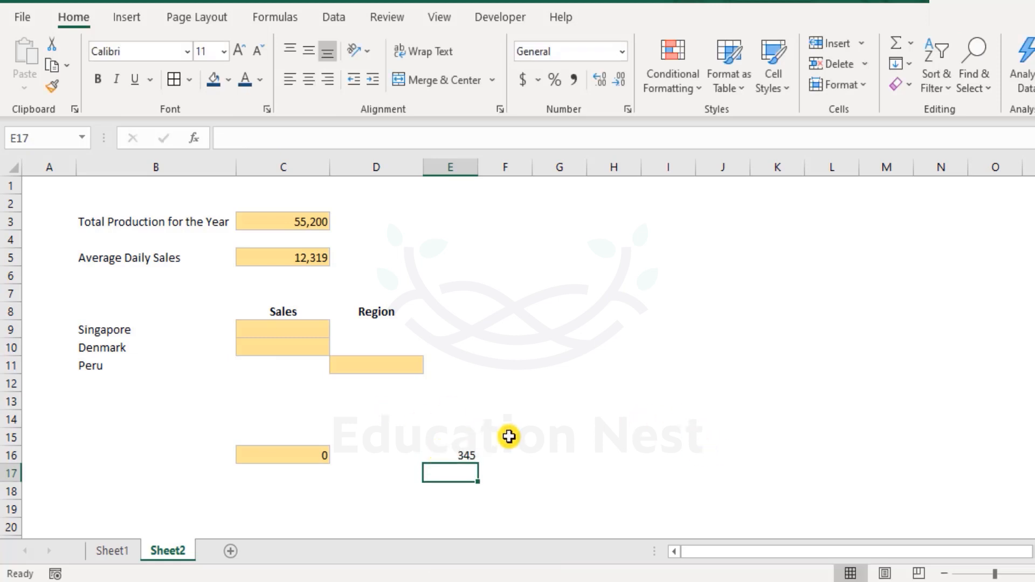
Enter the formula =HoursPerDay in G16 of Sheet2 to test the second name
click(579, 453)
text(=hours)
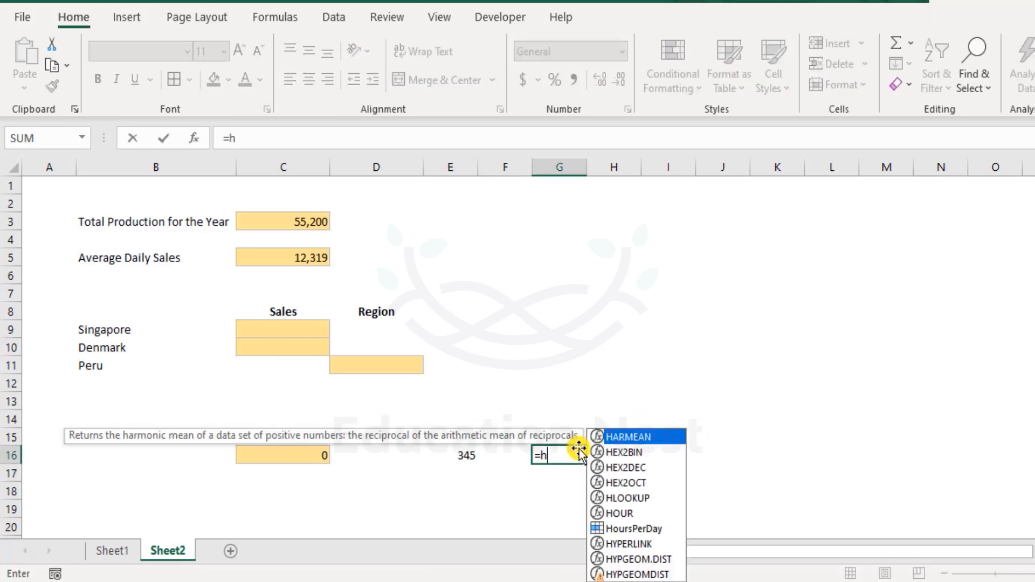
key(Tab)
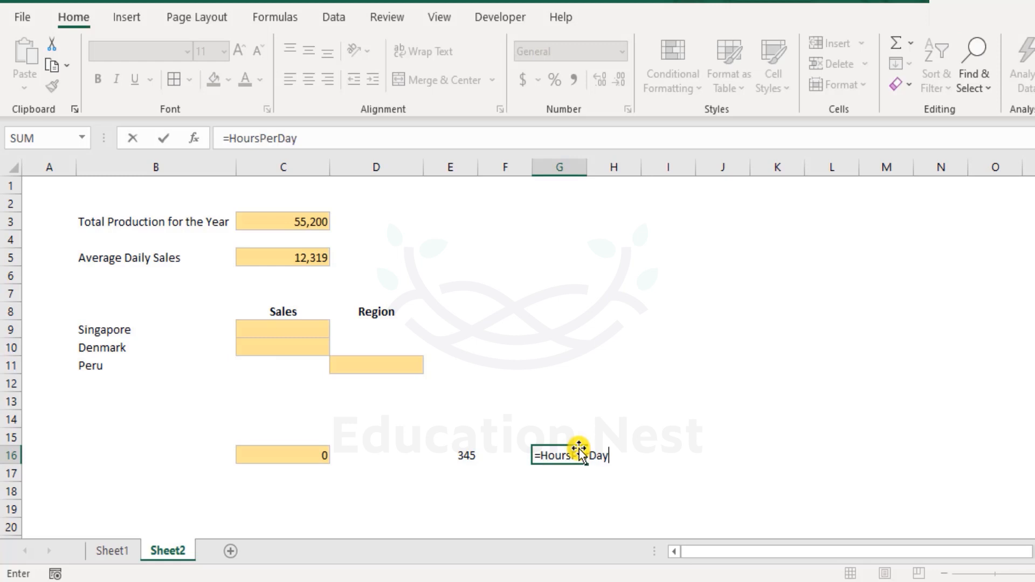
key(Return)
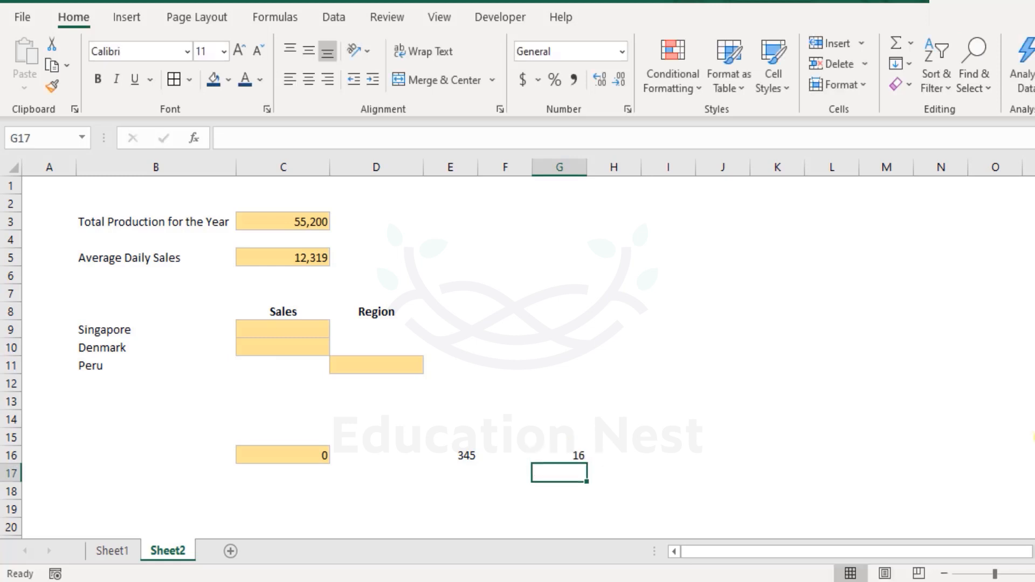
Clear the test formulas from G16 and E16
click(572, 458)
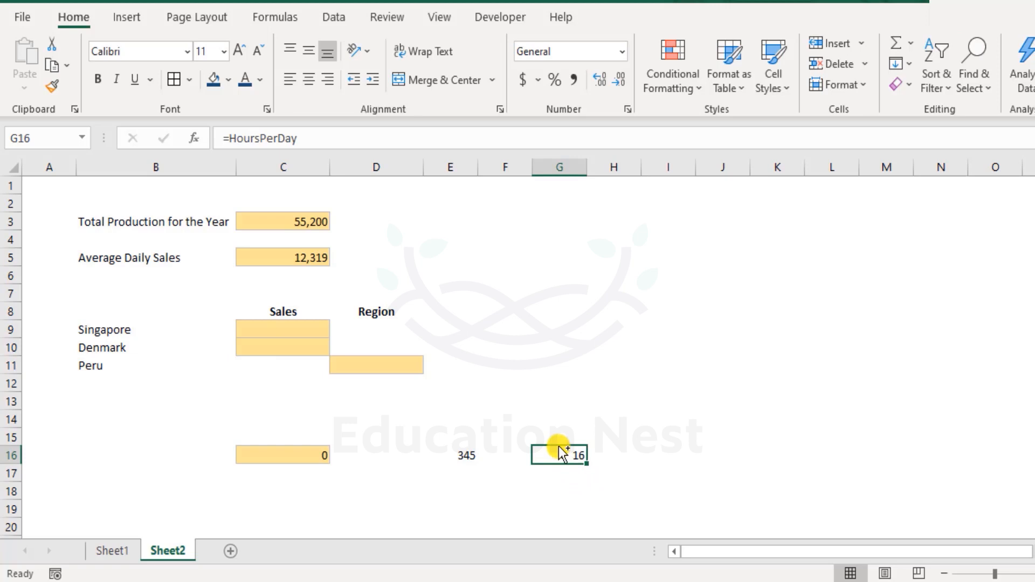
key(Delete)
key(Left)
key(Left)
key(Delete)
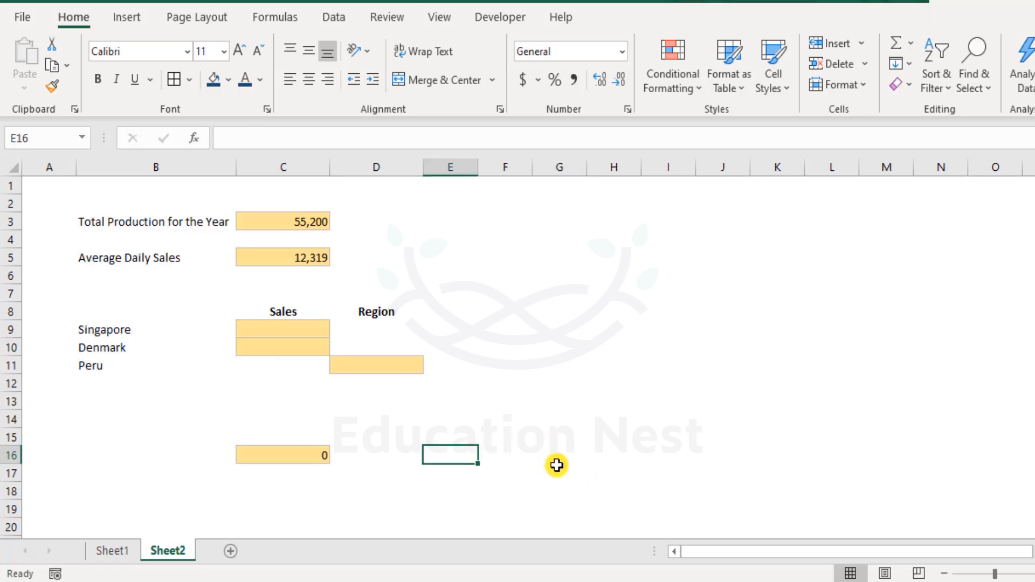
Review the Total Production for the Year formula in C3 and the names it uses
click(49, 185)
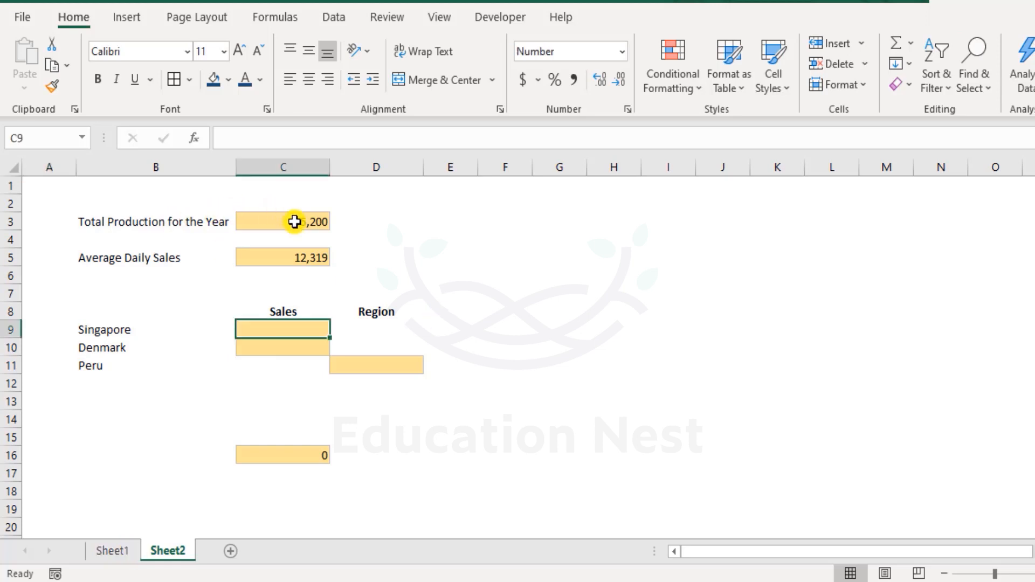
click(294, 221)
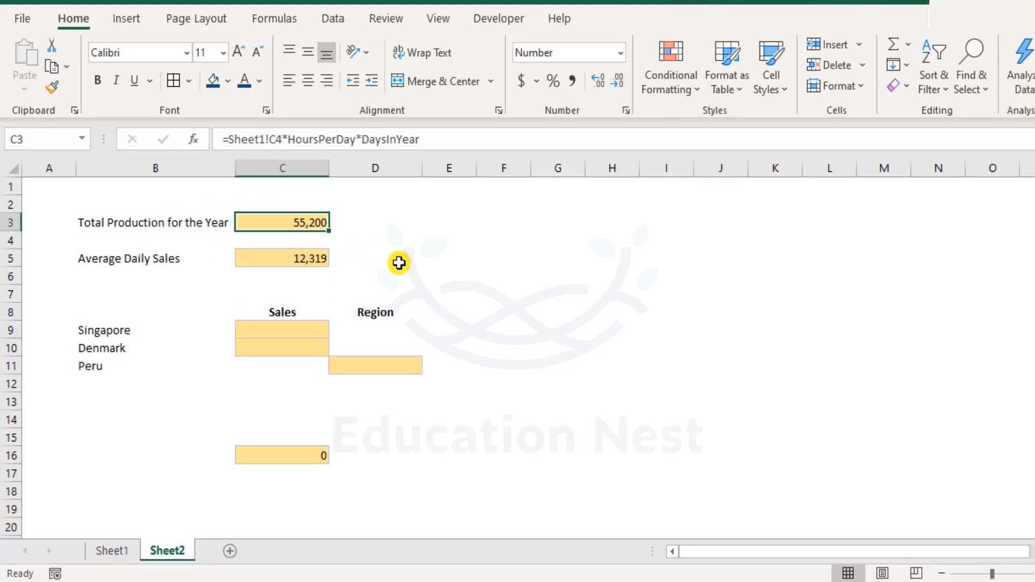